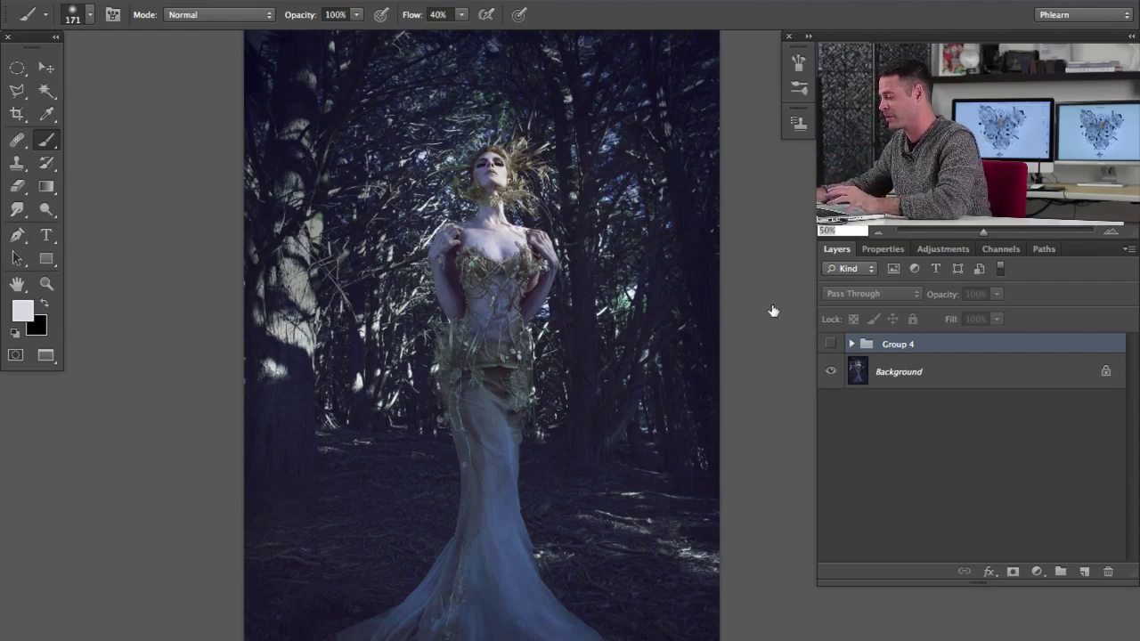
Step: Toggle the visibility of Group 4 to compare the portrait with and without the glowing crown, ending with it hidden
left_click(830, 344)
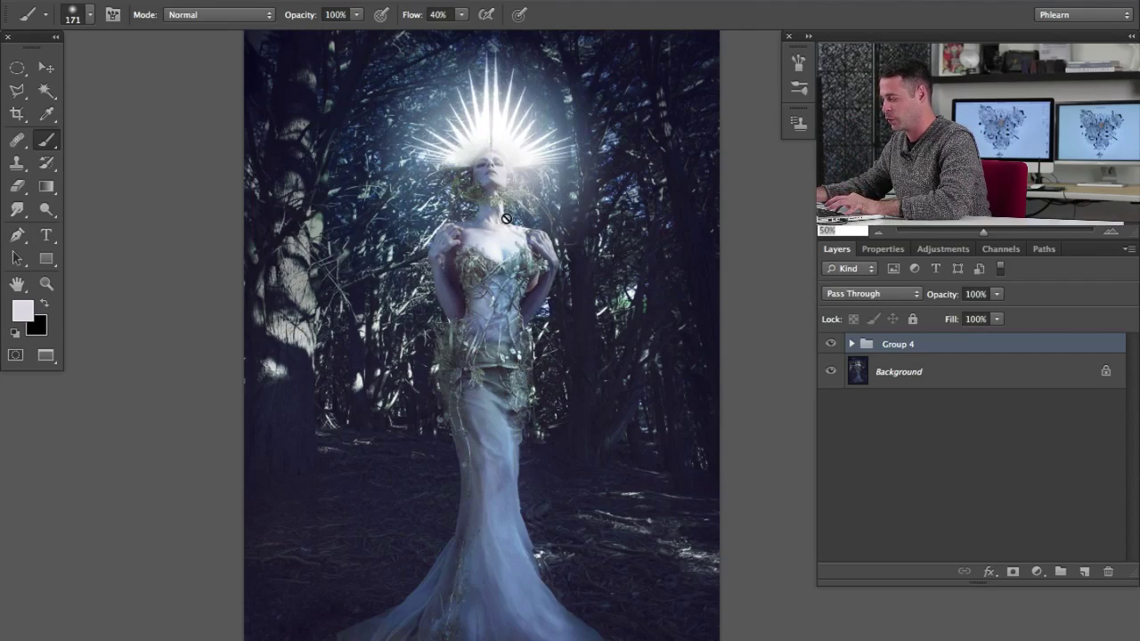
mouse_move(513, 349)
left_mouse_down()
mouse_move(511, 314)
mouse_move(509, 333)
left_mouse_up()
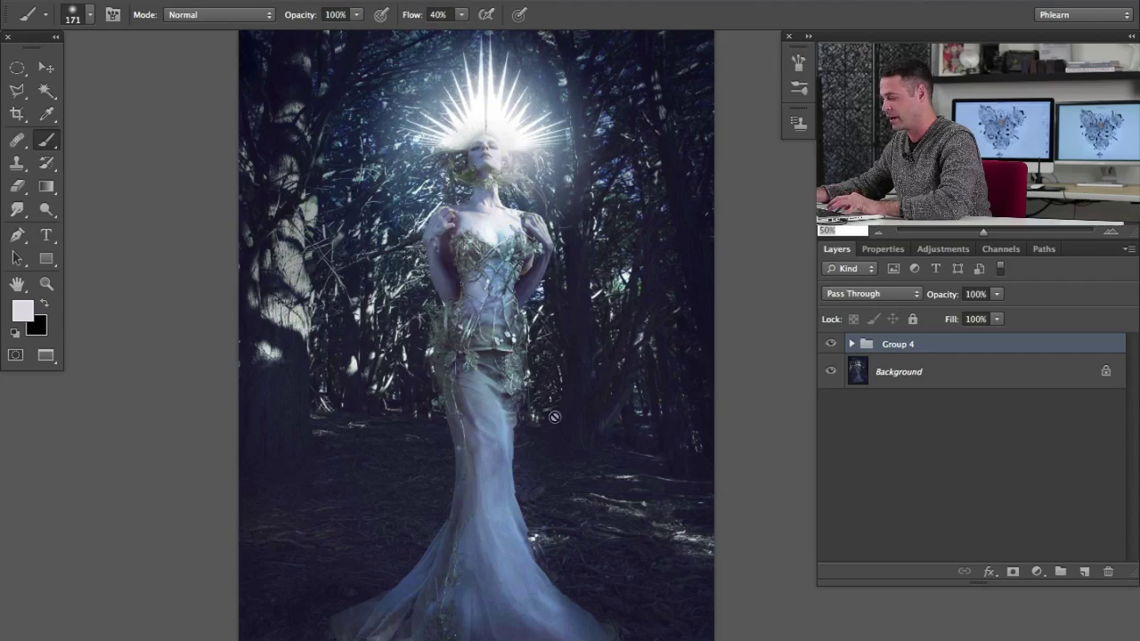
key("ctrl+comma")
key("ctrl+comma")
key("ctrl+comma")
key("ctrl+comma")
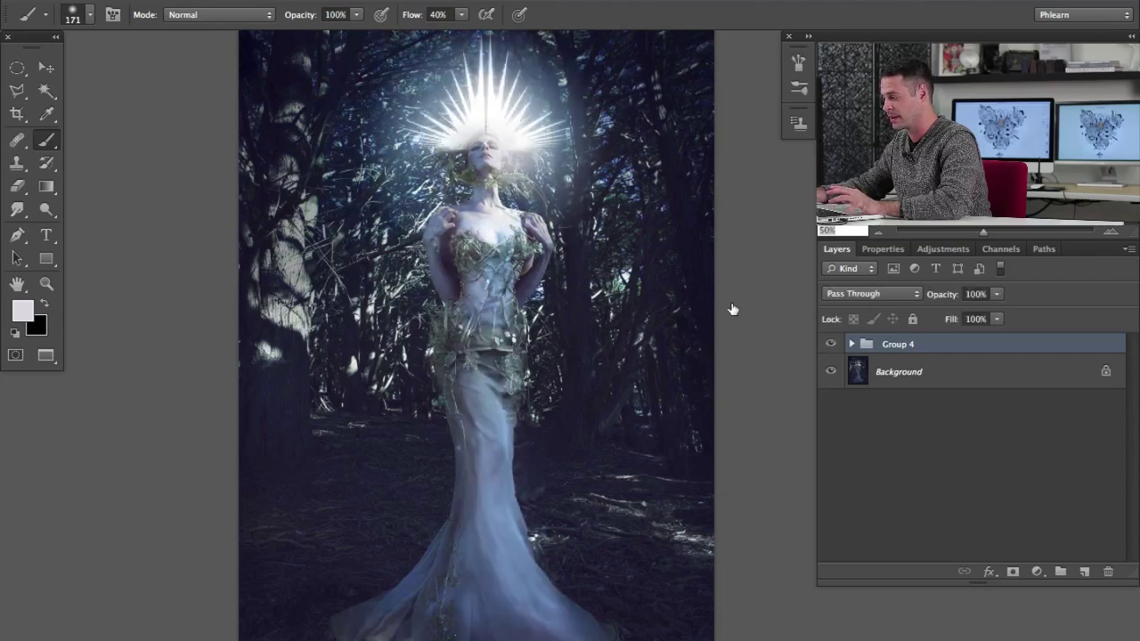
key("ctrl+comma")
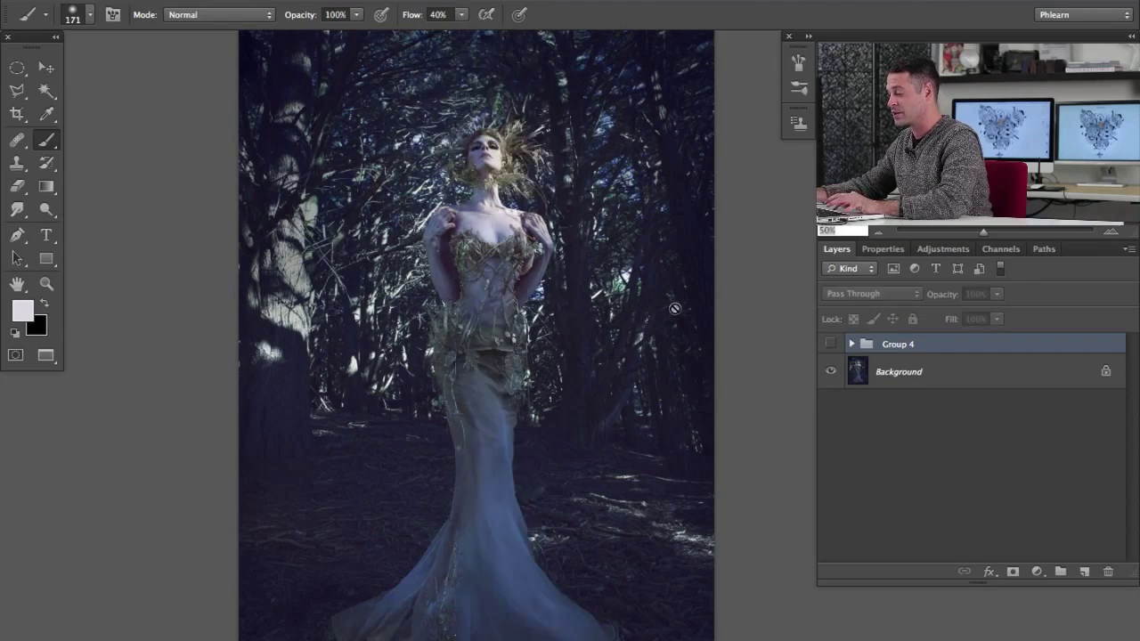
Step: Add a new empty layer directly above the Background layer
left_click_drag(427, 139, 436, 189)
key("ctrl+plus")
key("ctrl+plus")
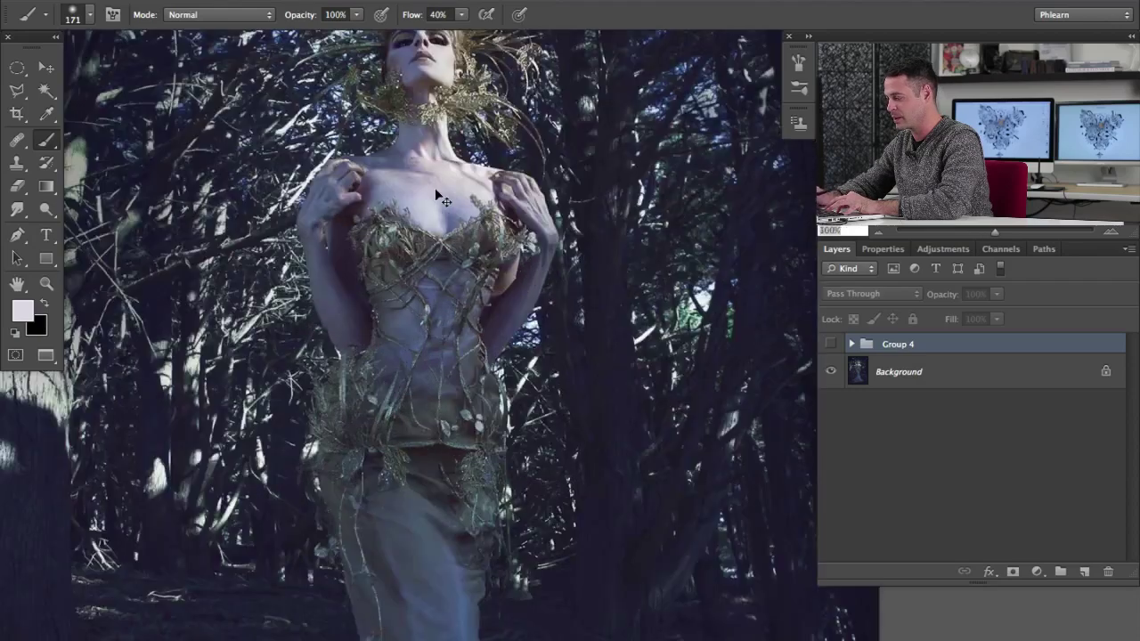
mouse_move(454, 464)
left_mouse_down()
mouse_move(484, 220)
mouse_move(498, 315)
mouse_move(489, 346)
left_mouse_up()
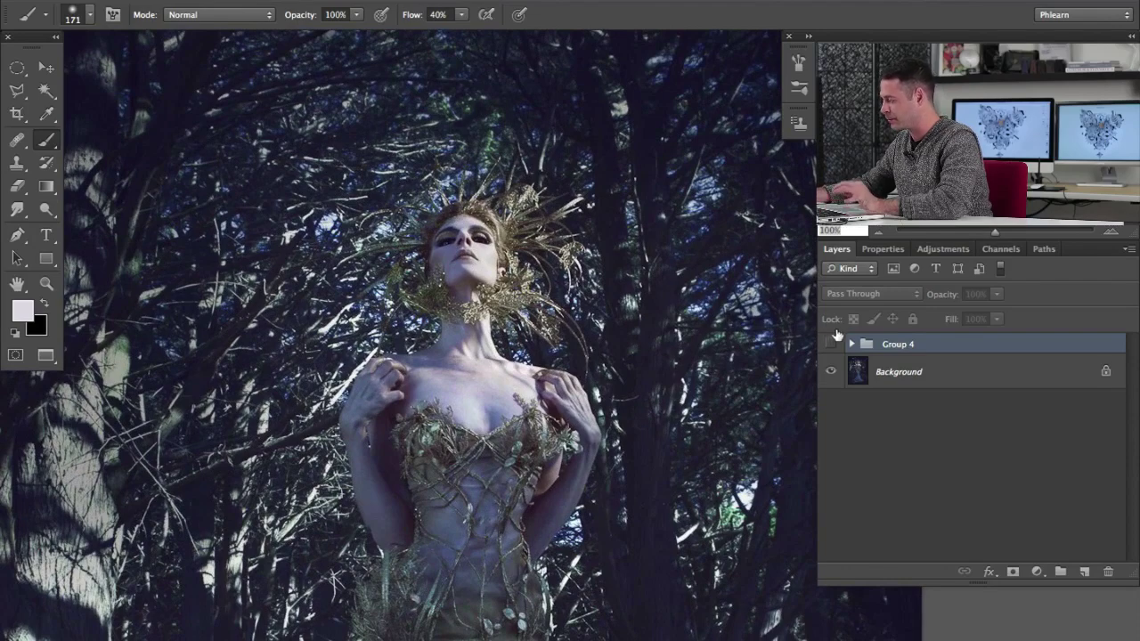
left_click(881, 372)
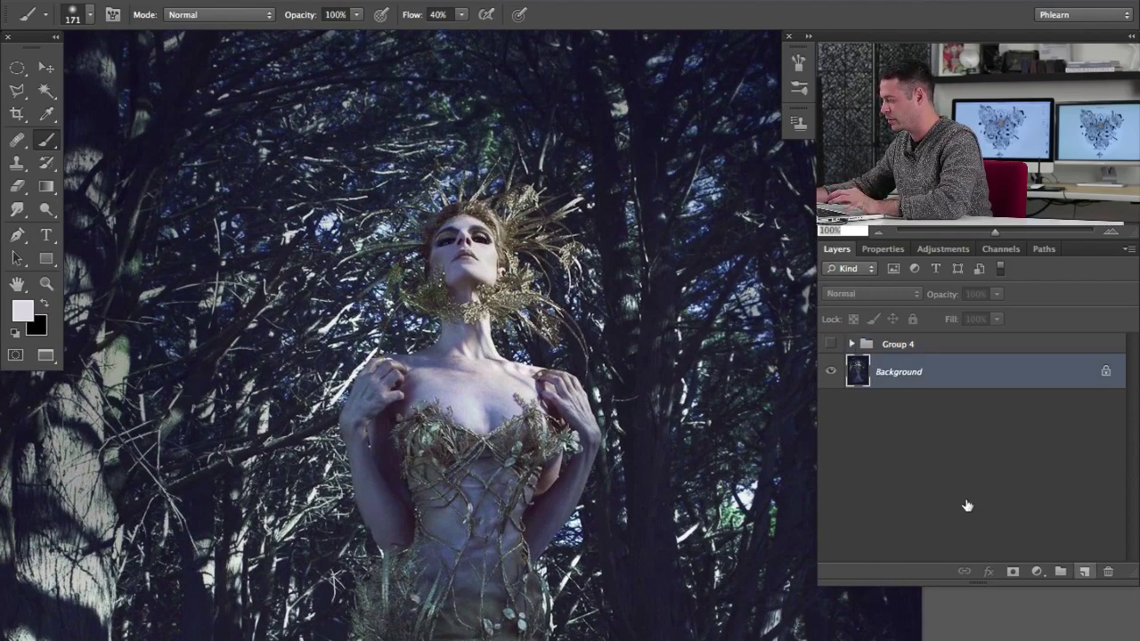
key("ctrl+alt+shift+n")
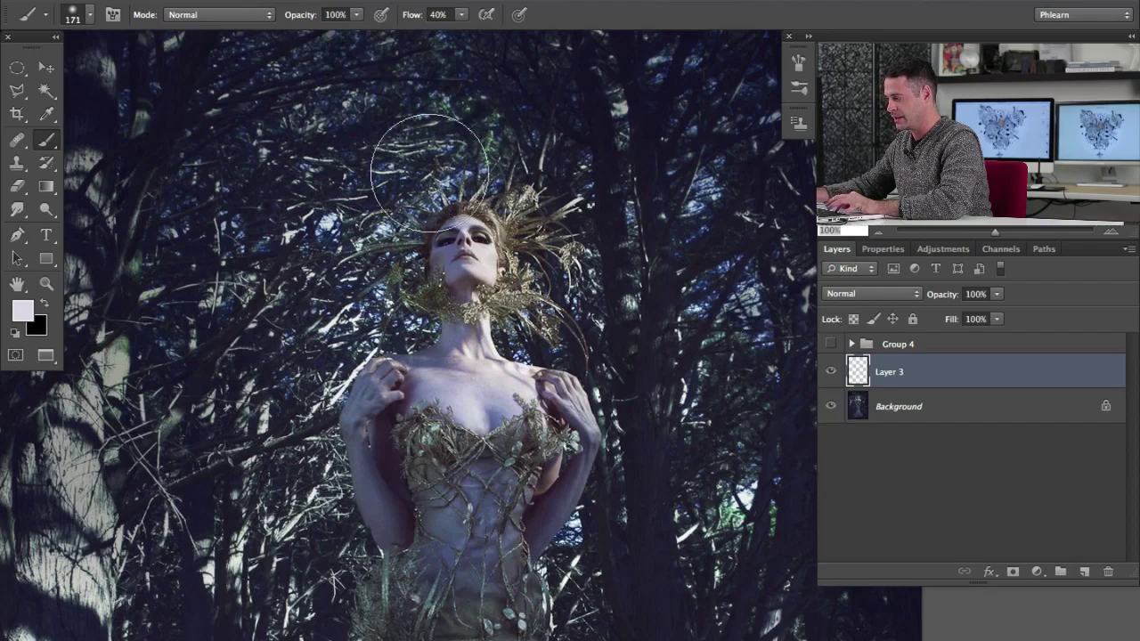
Step: Outline a tall, narrow spike with the Polygonal Lasso, rising from the woman's forehead to a sharp point above her head
left_click_drag(404, 149, 412, 248)
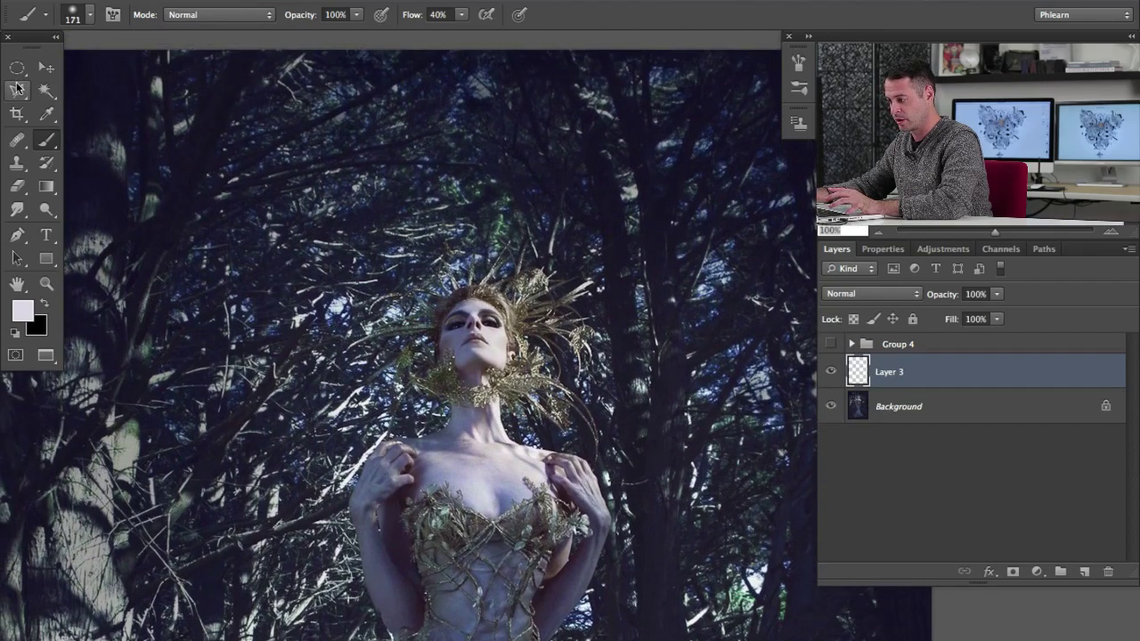
left_click(15, 88)
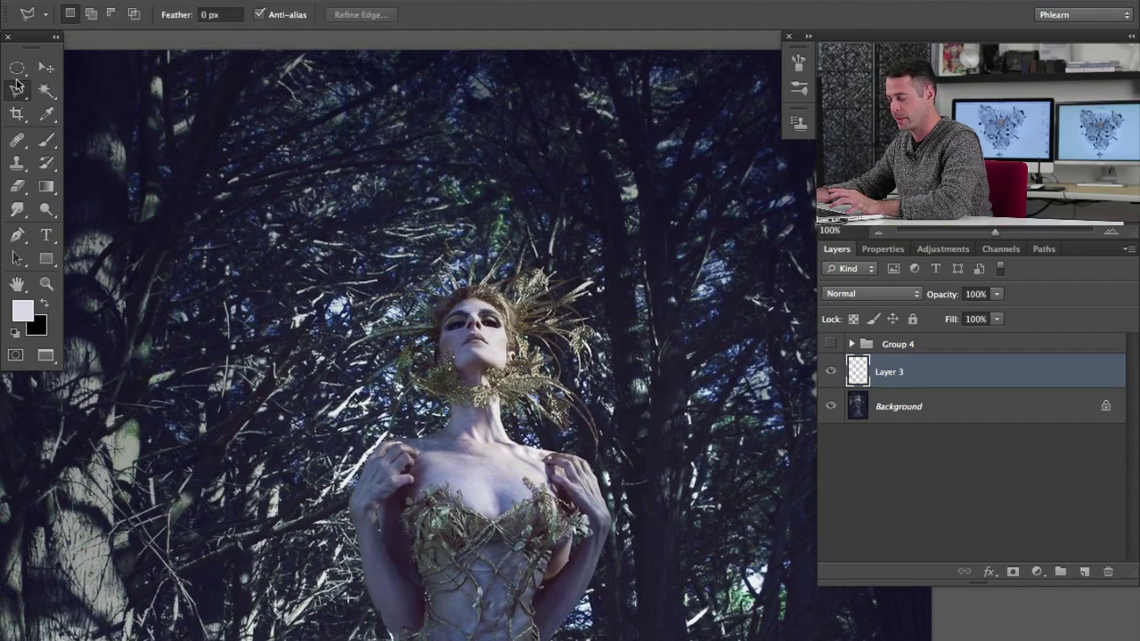
left_click(467, 283)
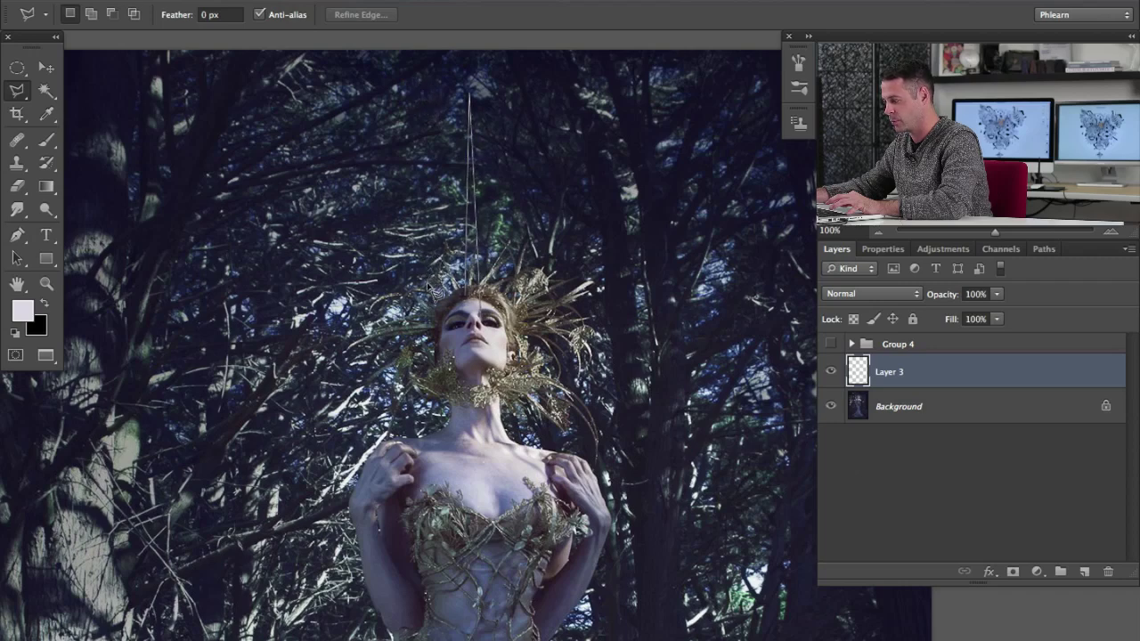
left_click(466, 283)
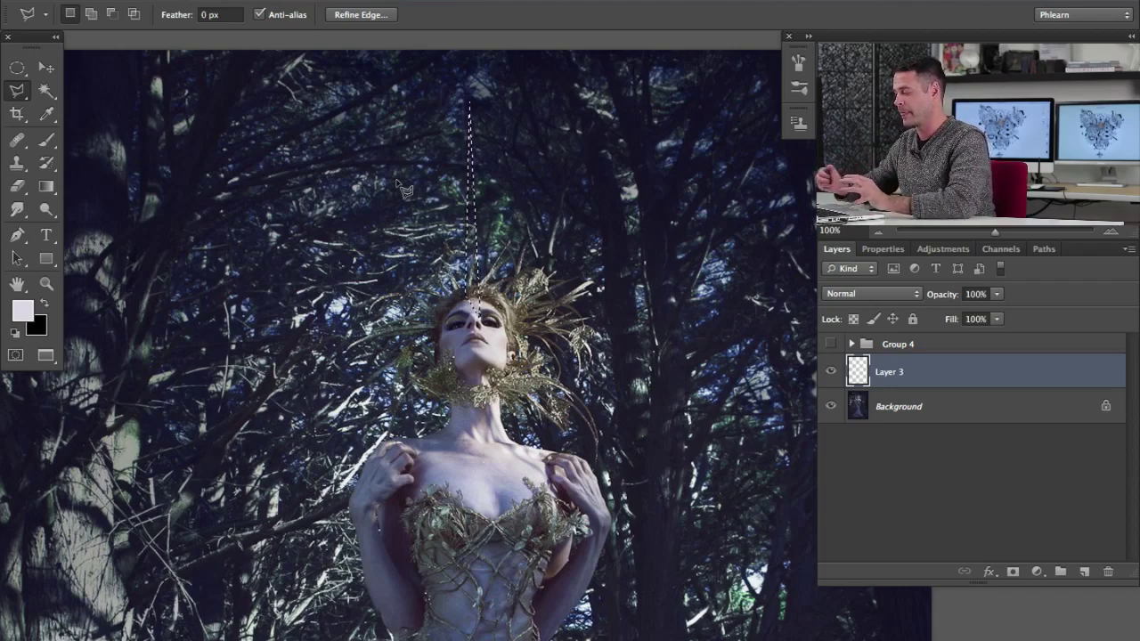
Step: Fill the spike selection with white at 100% opacity in Normal mode and clear the selection
key("shift+BackSpace")
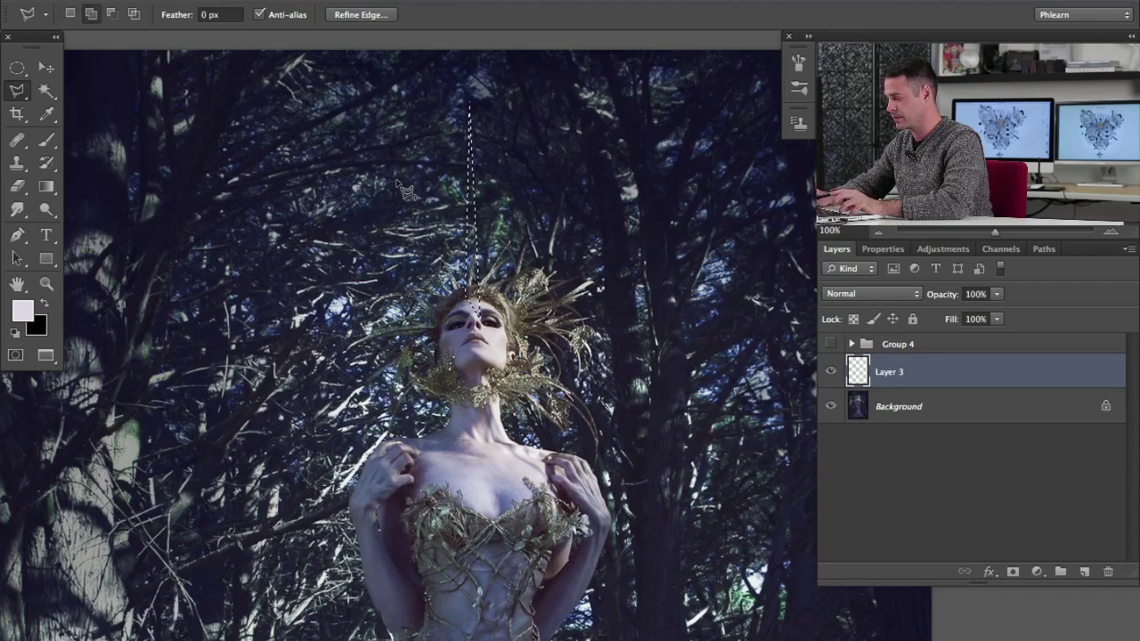
left_click(456, 250)
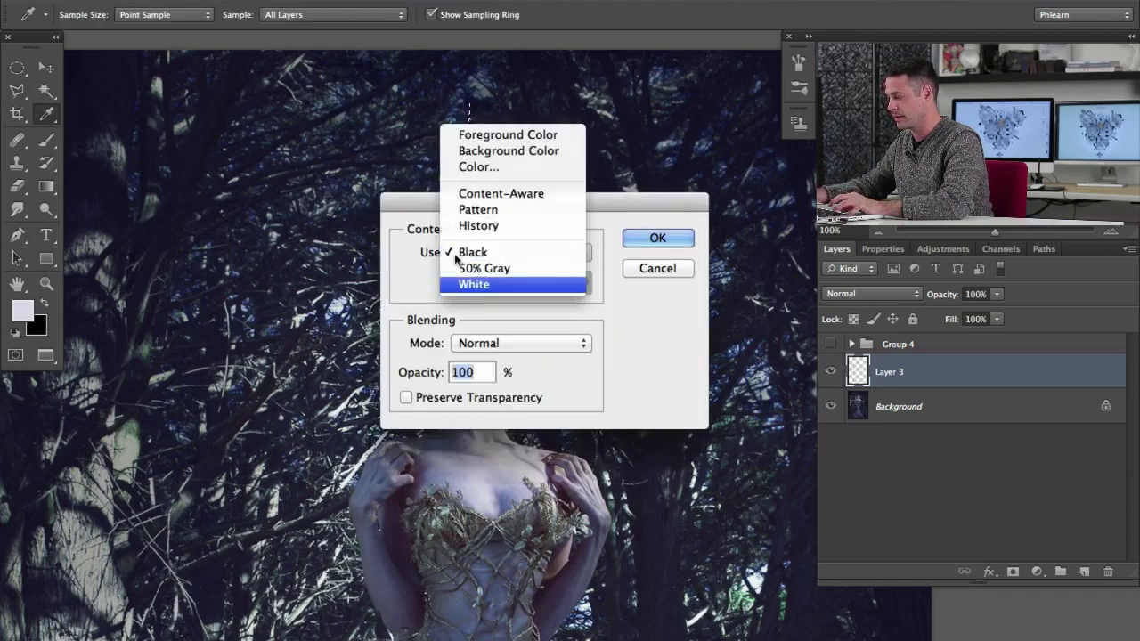
left_click(474, 284)
key("Return")
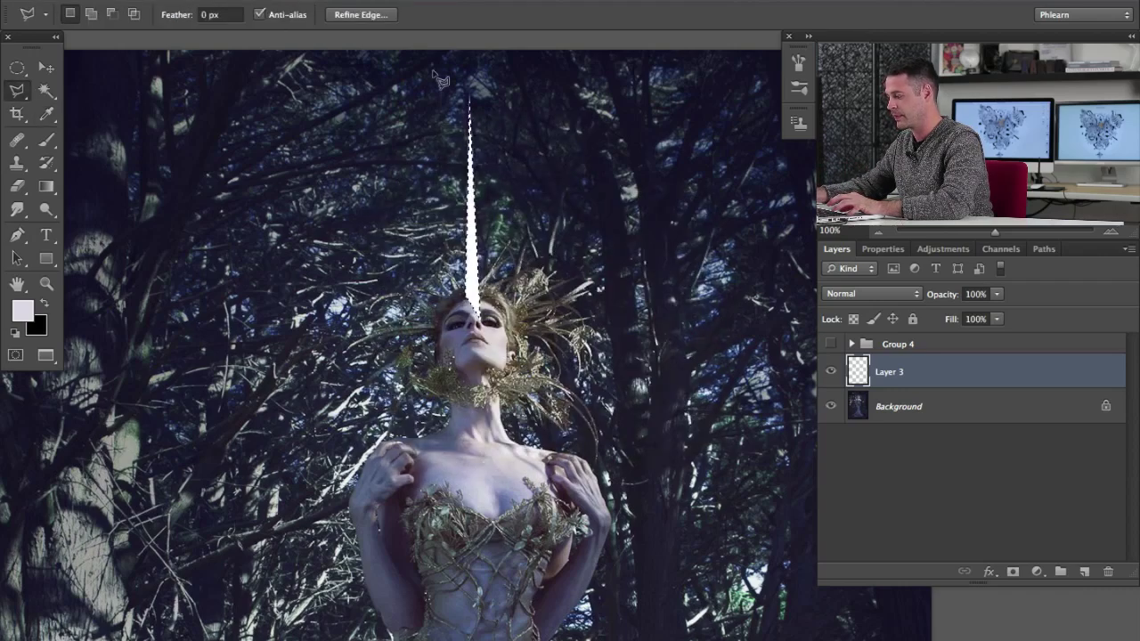
key("ctrl+d")
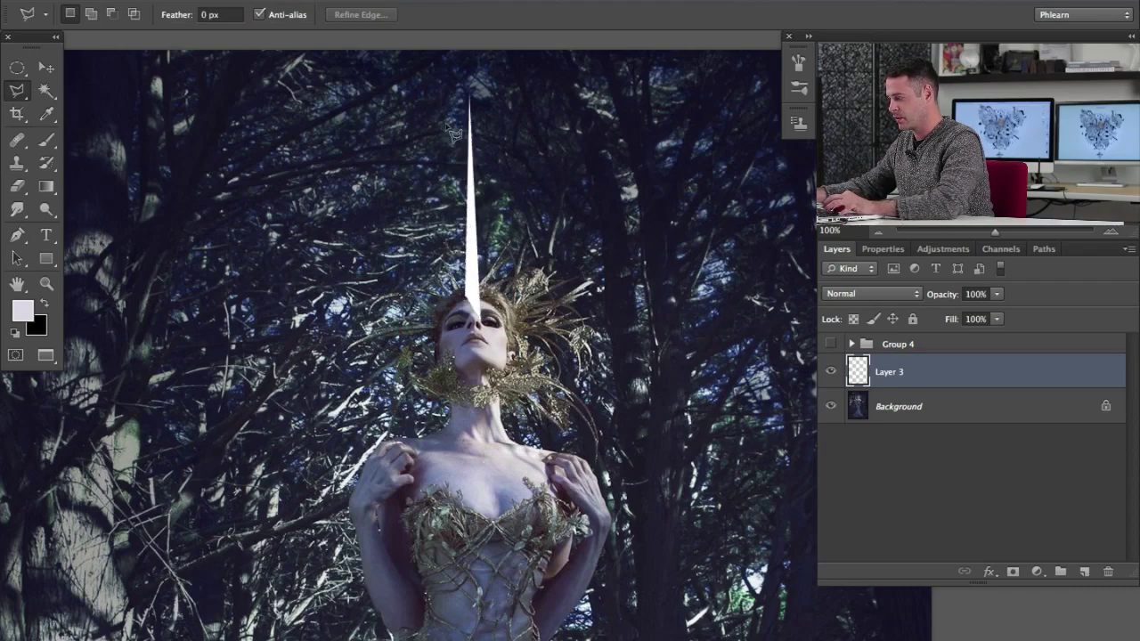
Step: Move the white spike slightly to the left above the forehead
key("v")
left_click_drag(479, 258, 467, 254)
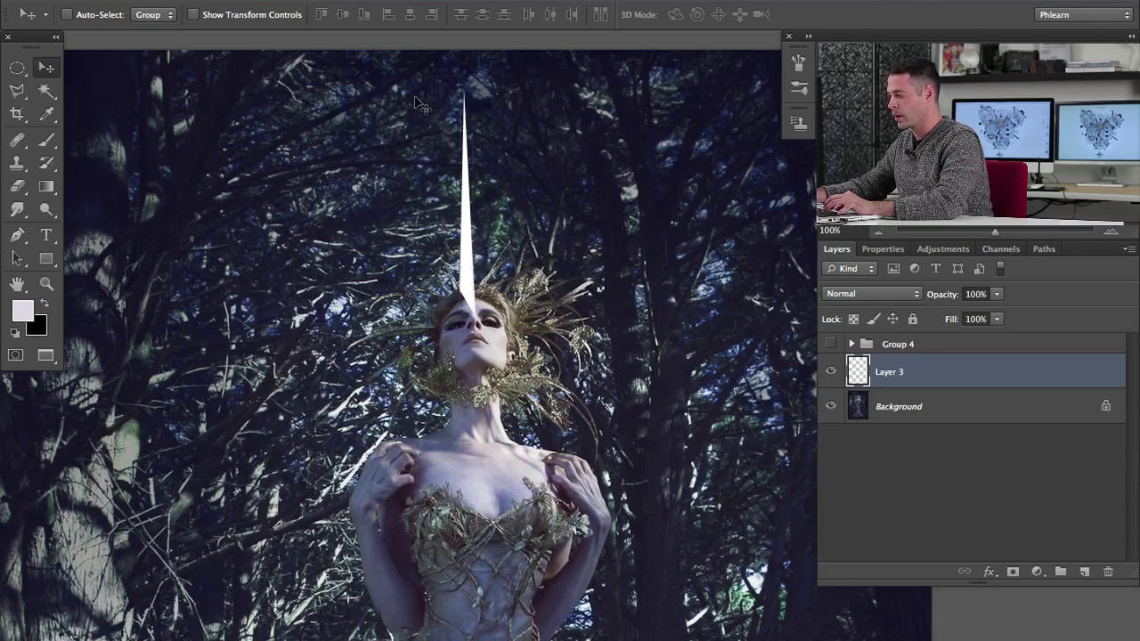
scroll(445, 177, "left", 2)
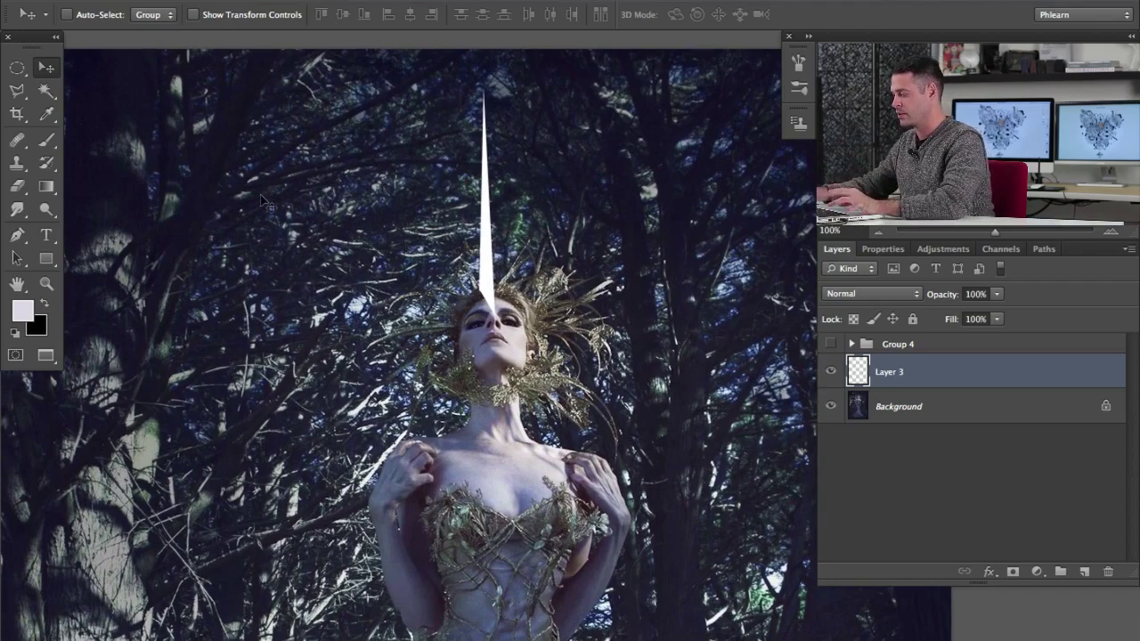
Step: Load the white spike's outline as a selection and start a Free Transform on a copy of it
key("super+plus")
left_click_drag(527, 197, 573, 452)
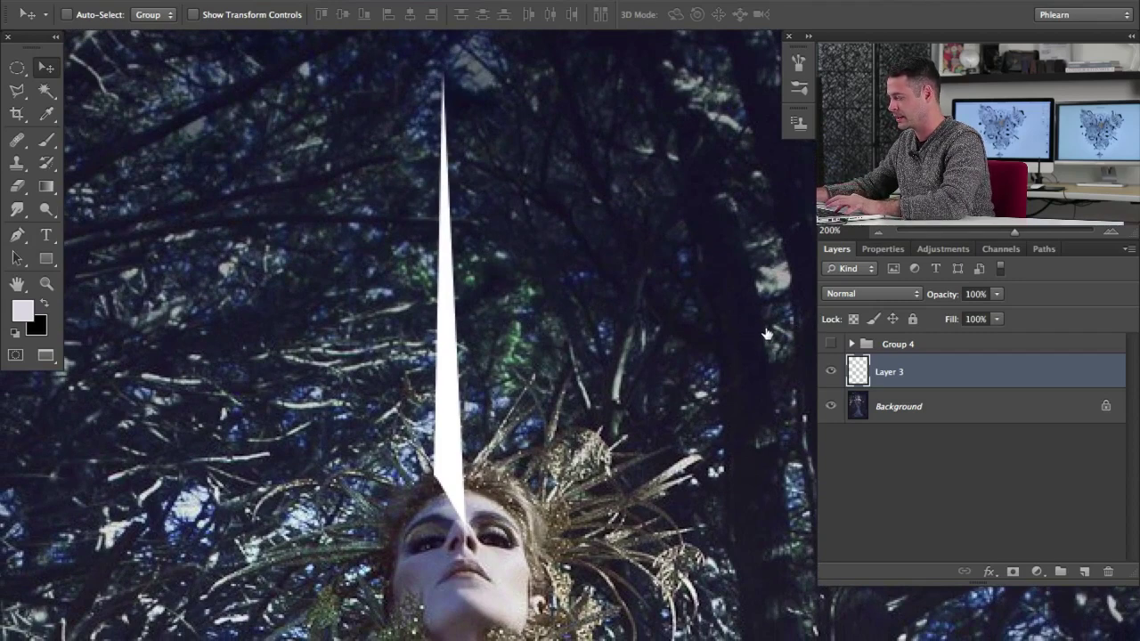
left_click(857, 371, "super")
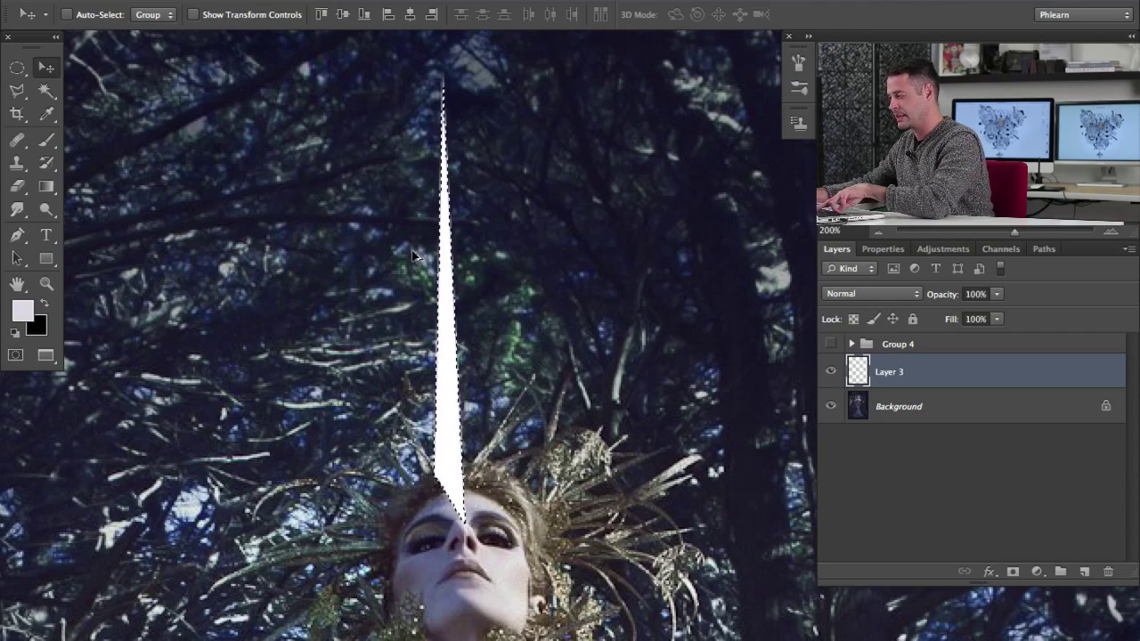
key("ctrl+t")
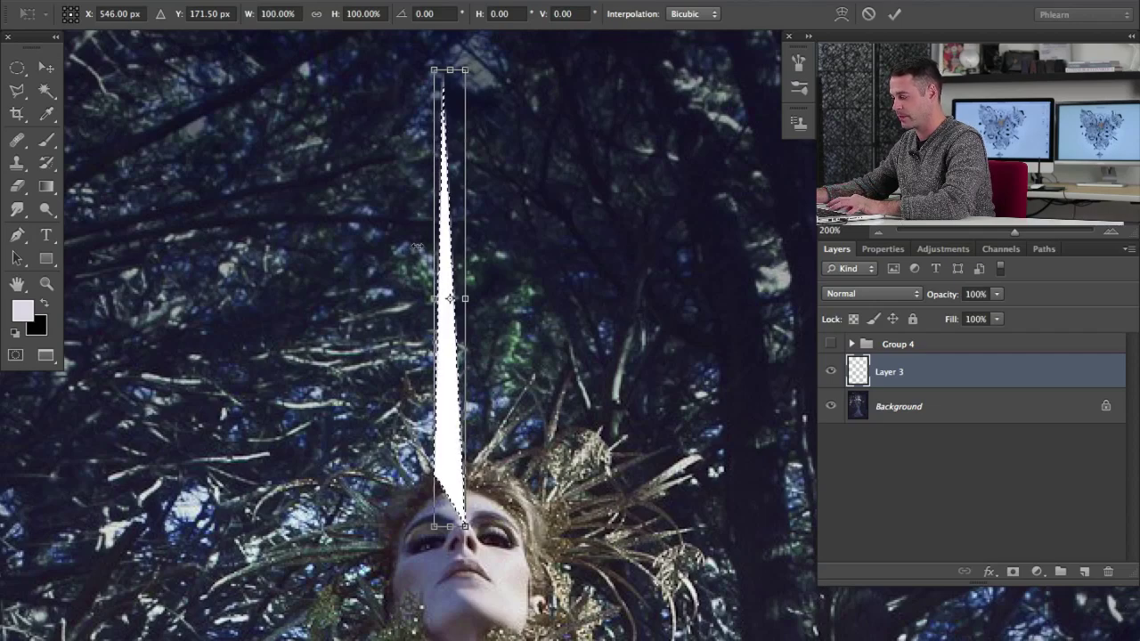
key("ctrl+plus")
key("ctrl+plus")
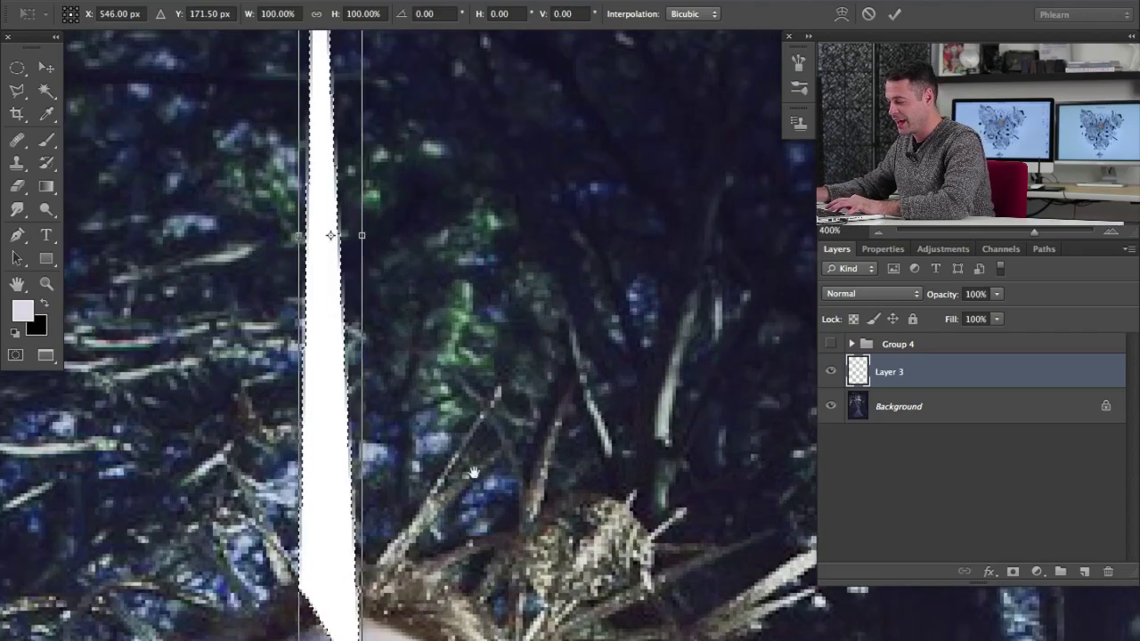
left_click_drag(473, 473, 515, 423)
key("Down")
key("Down")
key("Down")
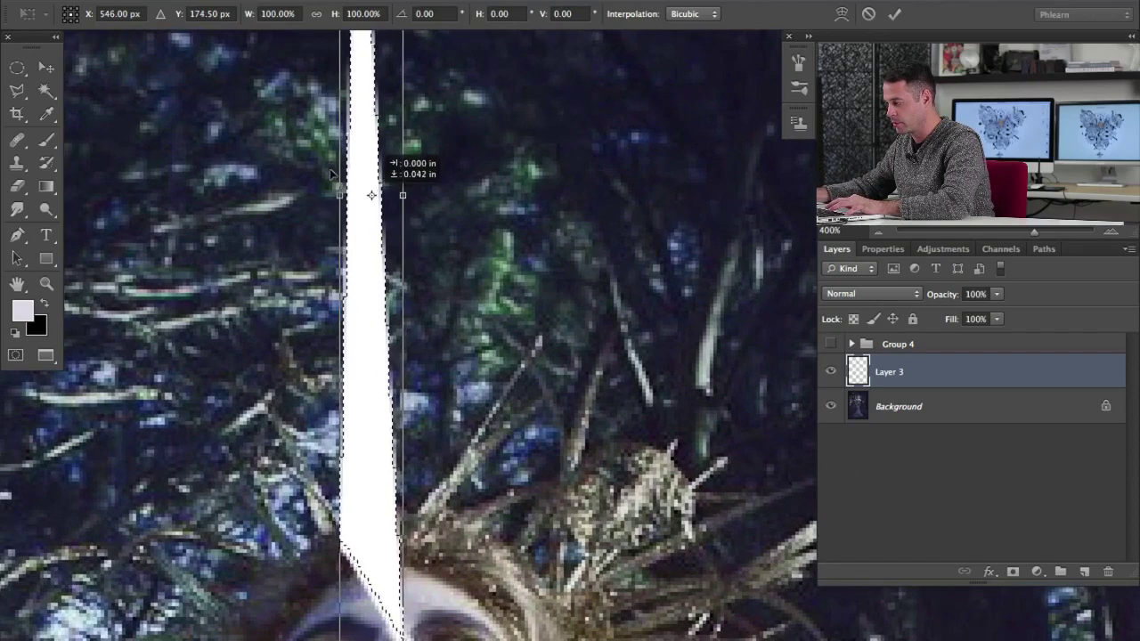
key("Up")
key("Up")
key("Up")
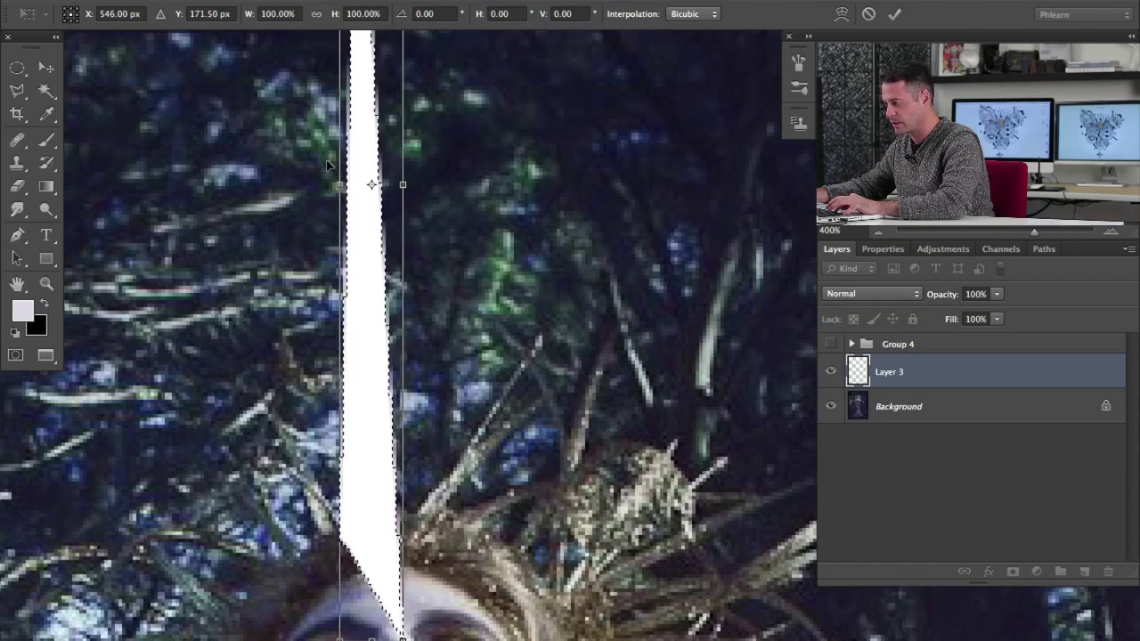
Step: Move the transform's reference point close to the spike's lower tip, at X 548.75 px and Y 288 px
left_click(75, 13)
left_click(69, 18)
scroll(333, 469, "down", 3)
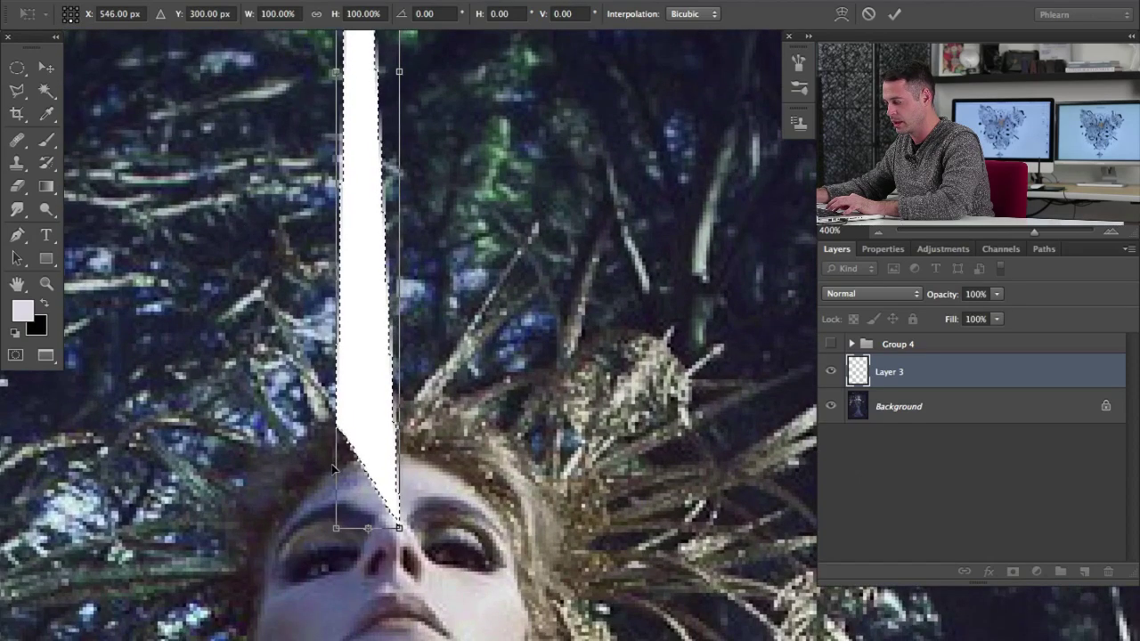
left_click_drag(338, 485, 377, 486)
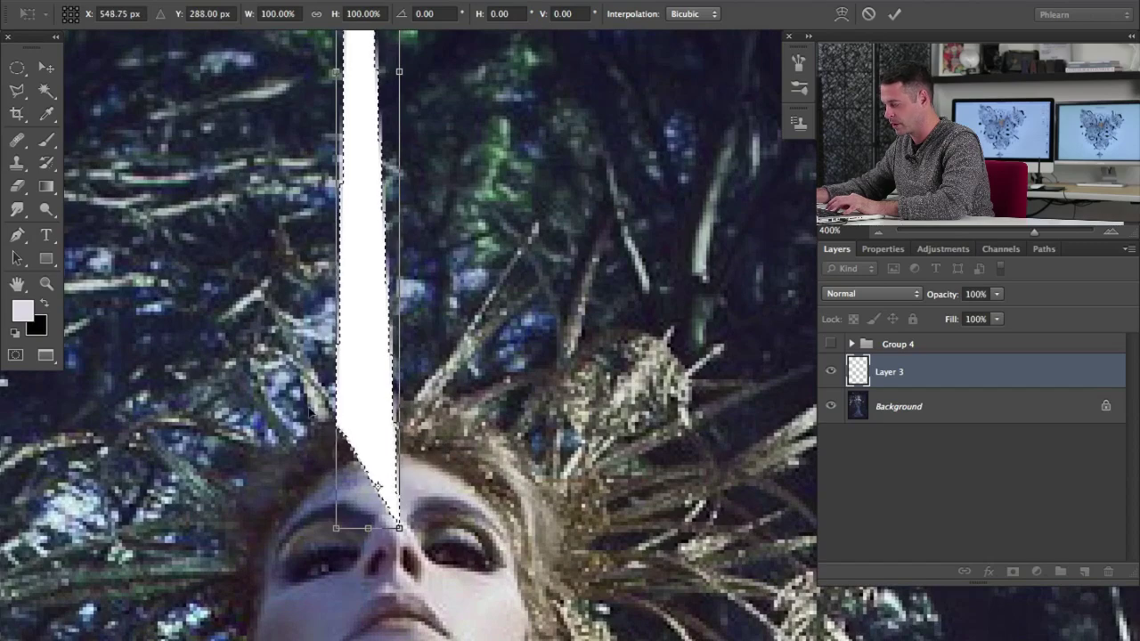
Step: Rotate the spike copy by -5.17°, scale it to 84.72% in width and height, and apply the transform
key("ctrl+minus")
key("ctrl+minus")
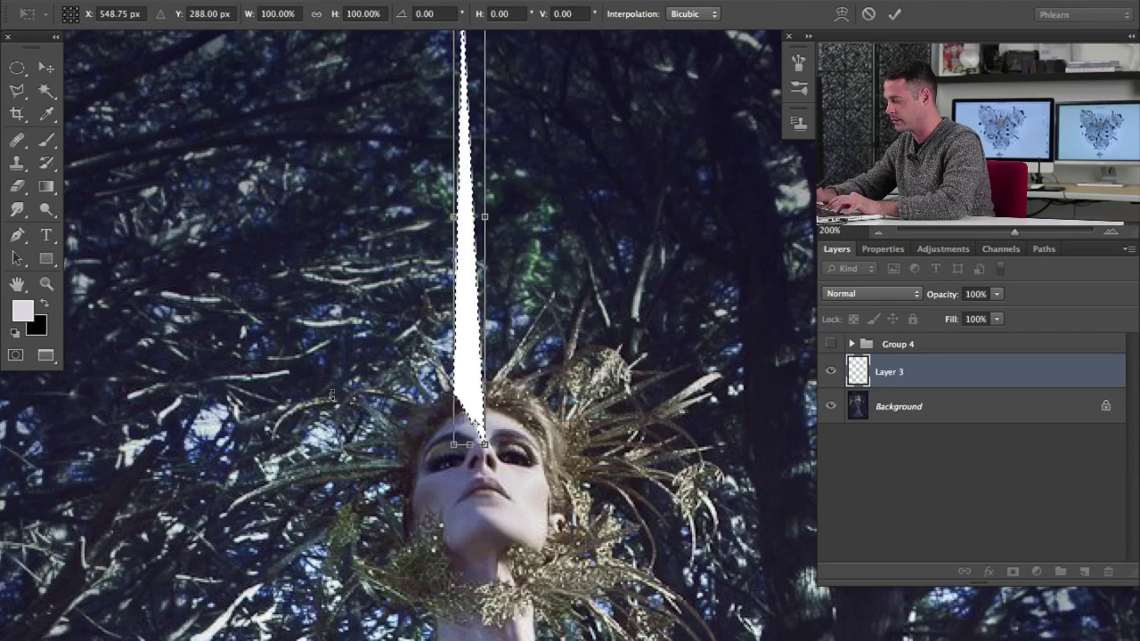
left_click_drag(376, 171, 331, 244)
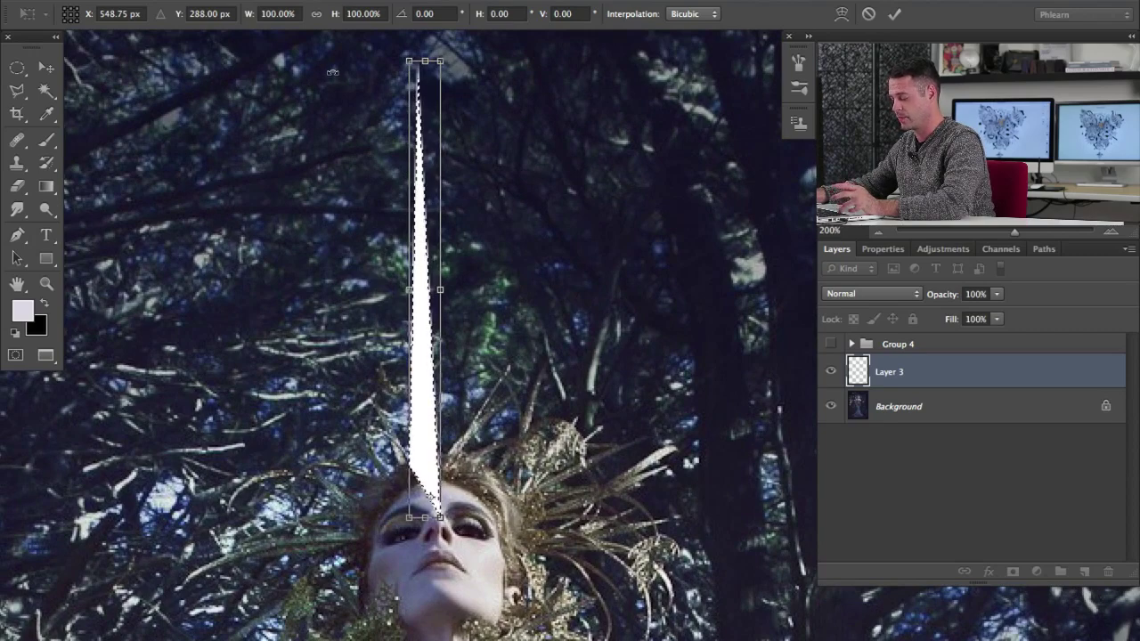
left_click_drag(335, 61, 316, 385)
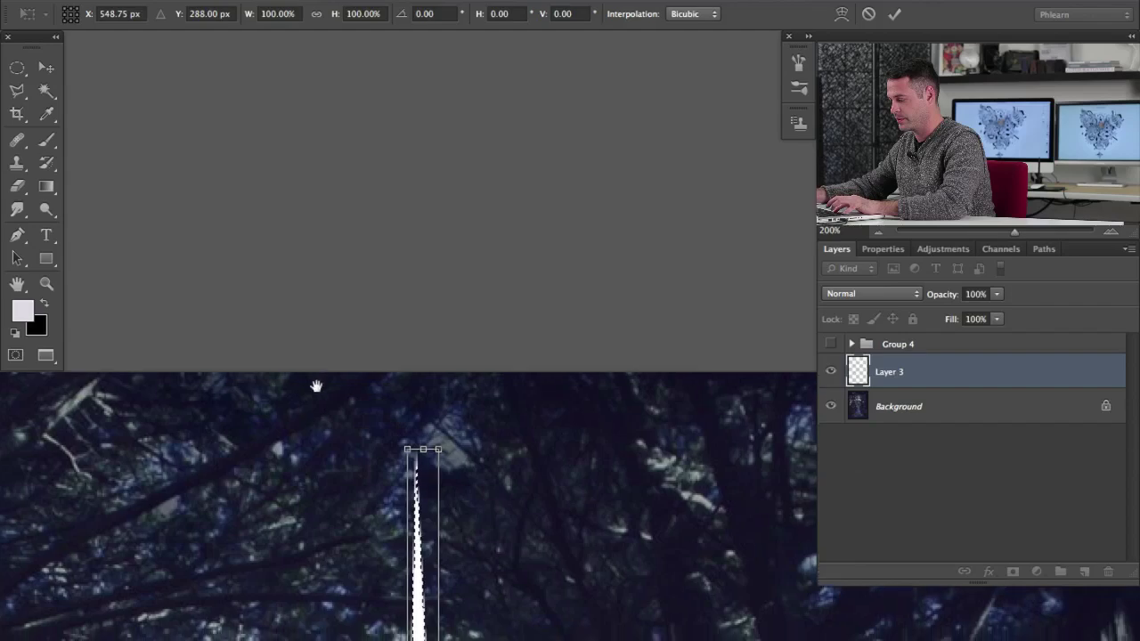
scroll(316, 386, "down", 9)
left_click_drag(347, 105, 330, 114)
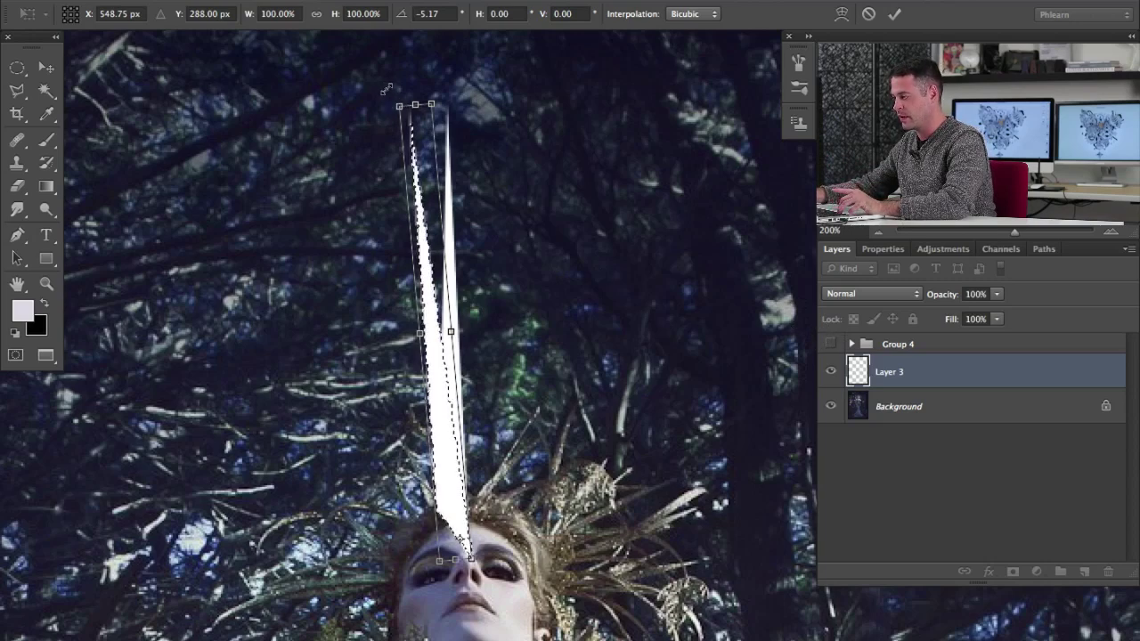
left_click_drag(385, 91, 451, 166)
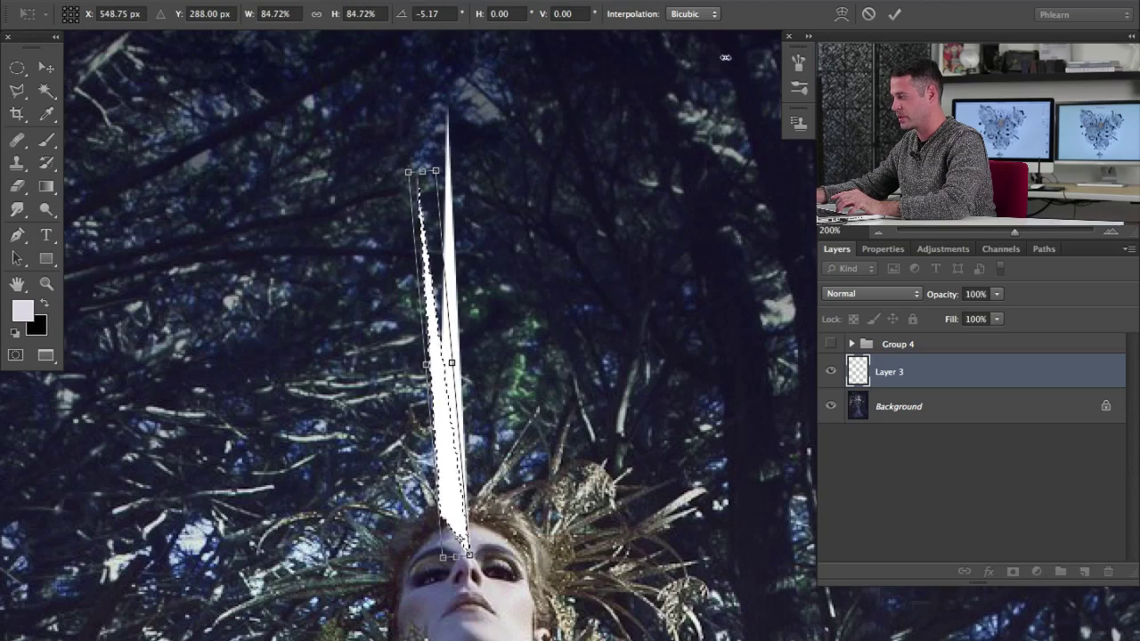
key("Return")
key("Return")
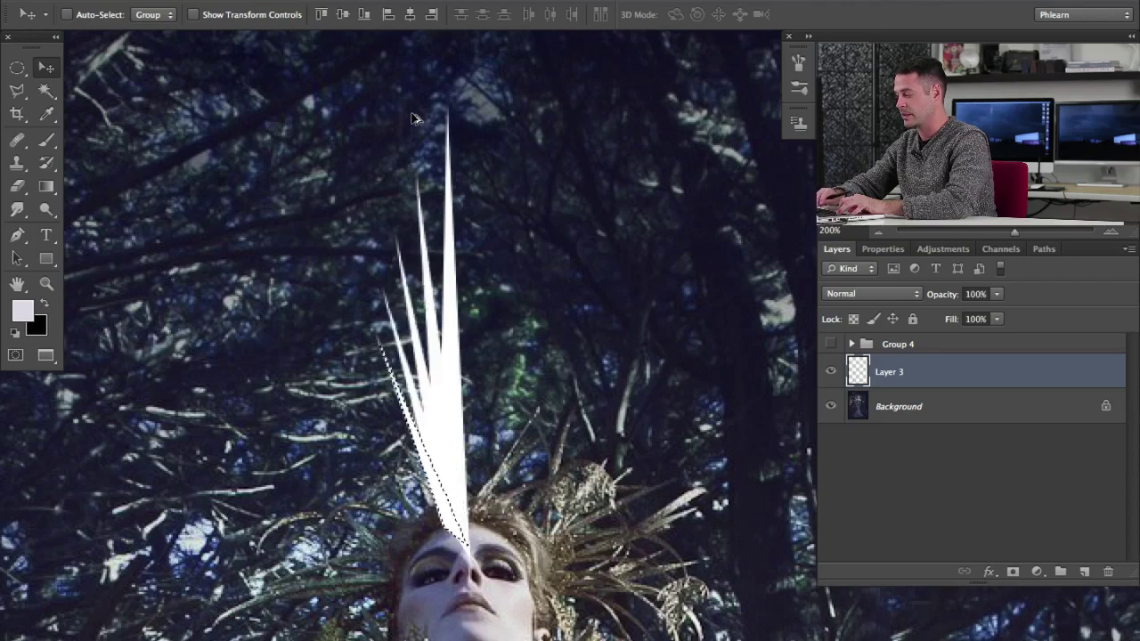
Step: Repeat the transform on further copies to build a left-hand fan of progressively smaller spikes, and clear the selection
key("alt+BackSpace")
key("alt+shift+super+t")
key("alt+shift+super+t")
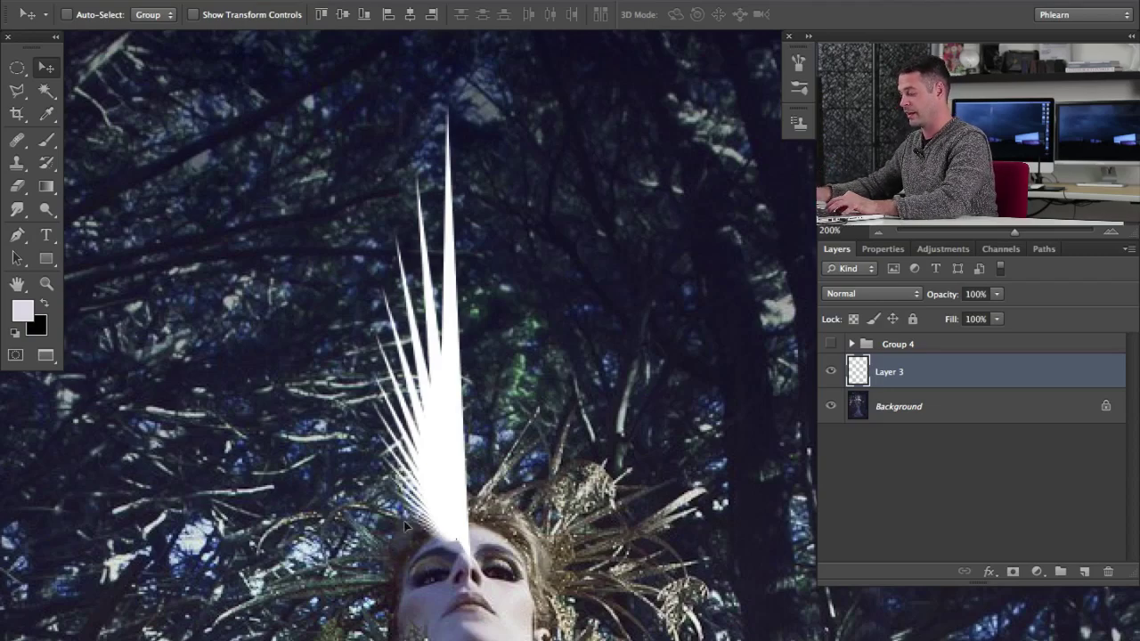
left_click_drag(420, 446, 439, 396)
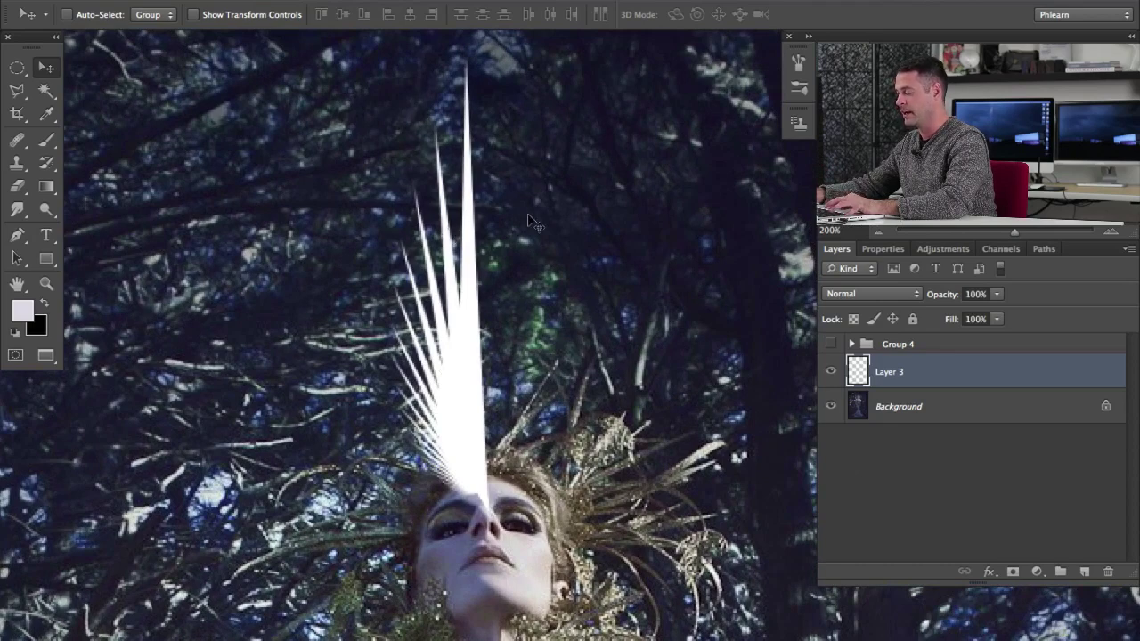
left_click_drag(459, 384, 438, 288)
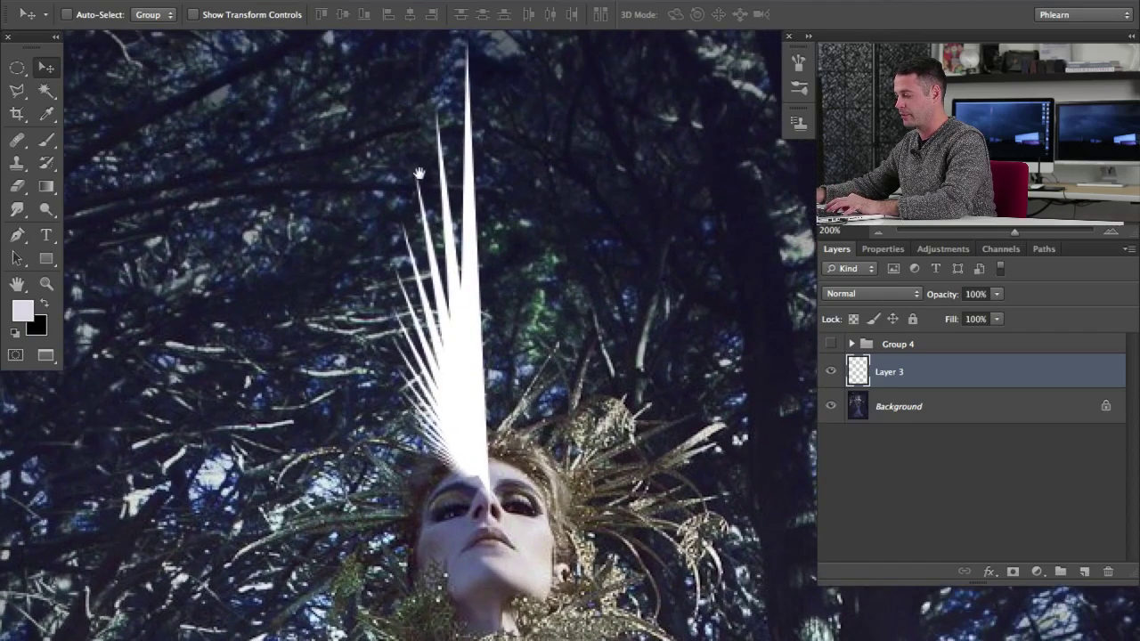
Step: Duplicate the spike fan's layer, flip the copy horizontally and place it beside the original to form a symmetrical fan
left_click_drag(418, 227, 430, 266)
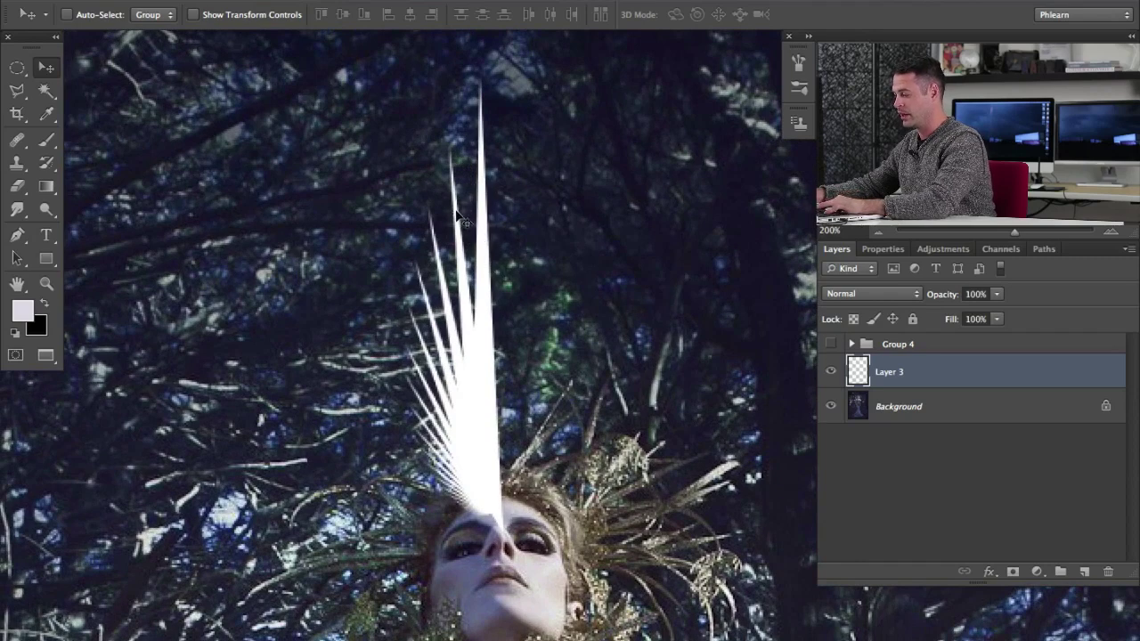
key("ctrl+j")
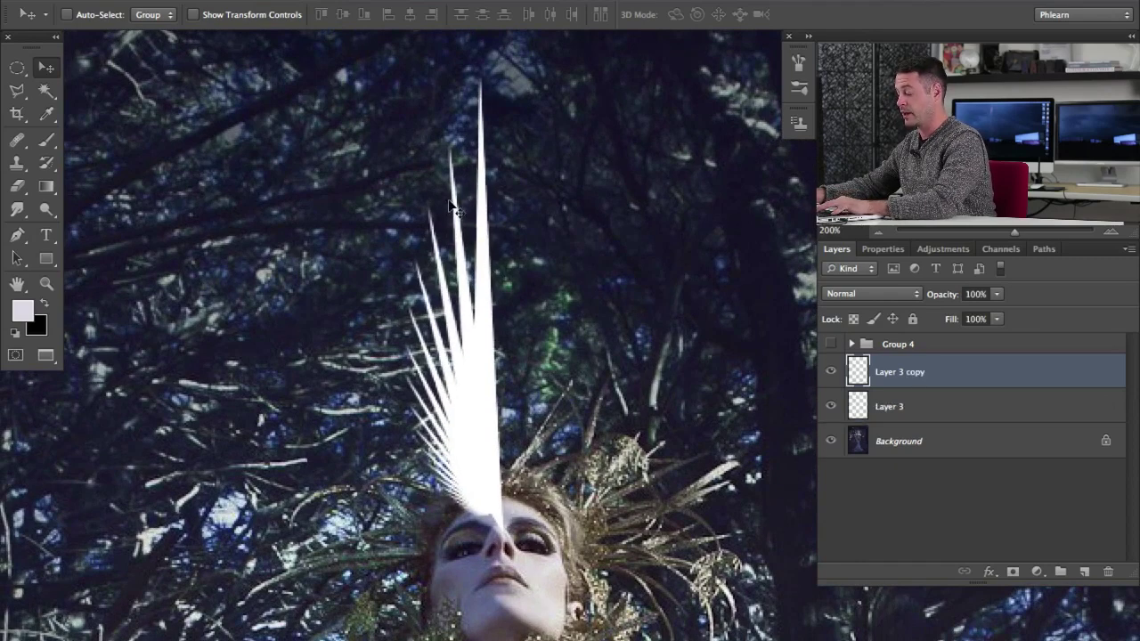
key("ctrl+t")
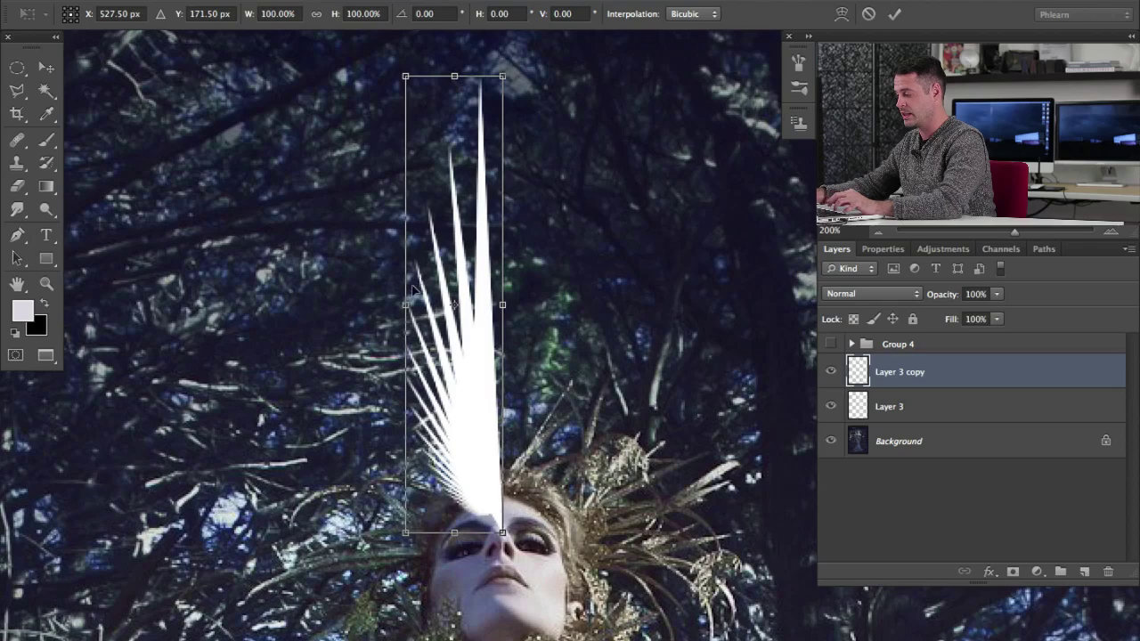
right_click(458, 321)
left_click(485, 559)
left_click_drag(417, 383, 502, 380)
left_click_drag(636, 328, 633, 322)
key("Return")
left_click_drag(501, 331, 498, 328)
Step: Tilt both fan halves together slightly clockwise above the woman's head, and group the two layers
left_click(882, 407, "shift")
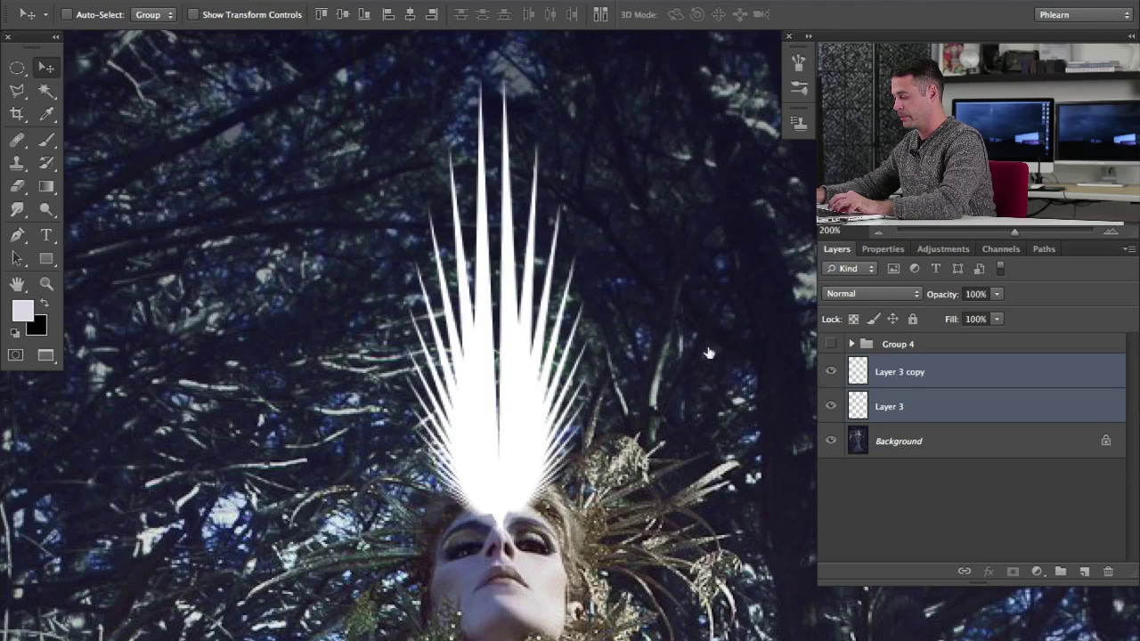
key("ctrl+t")
left_click_drag(594, 328, 593, 325)
key("Return")
left_click_drag(477, 393, 475, 381)
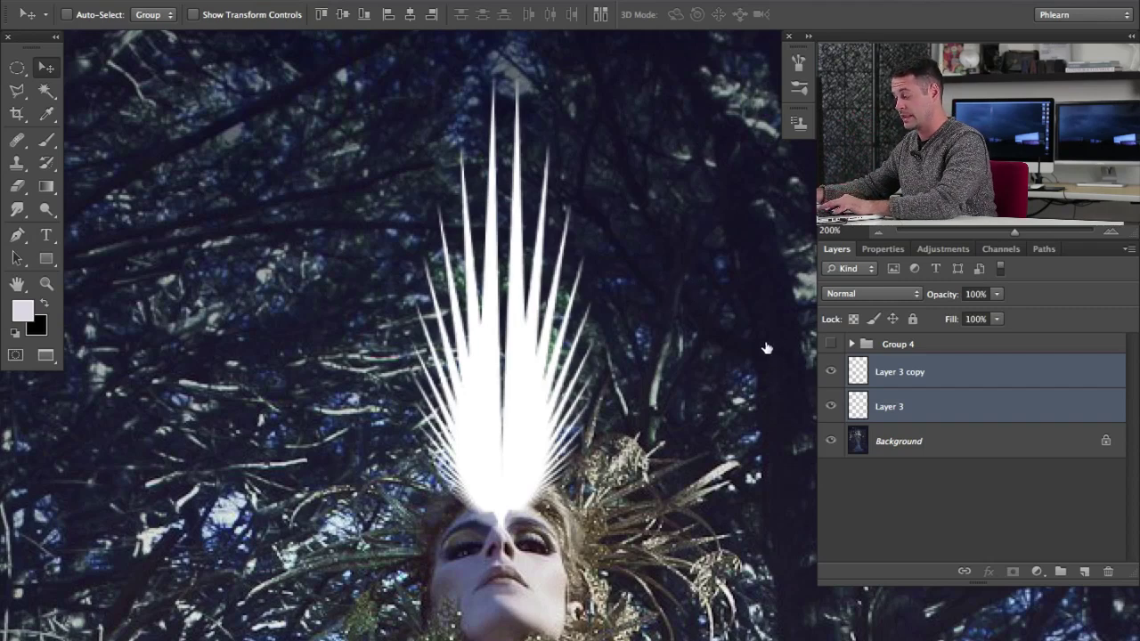
key("ctrl+g")
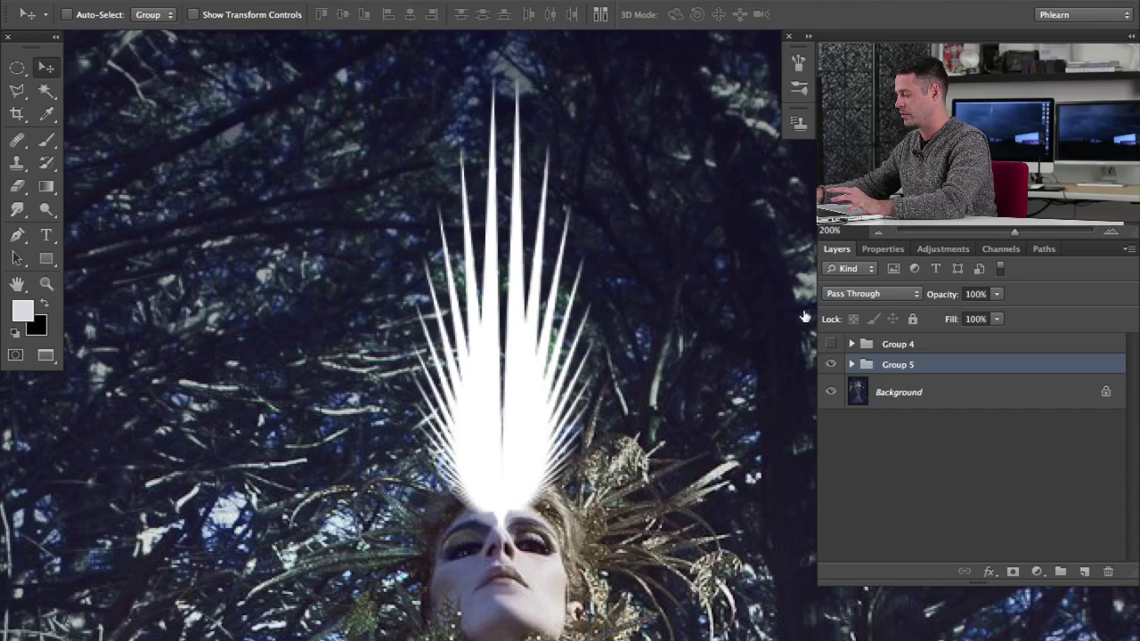
Step: Duplicate the spike group and transform the copy into a shorter, wider fan around the base of the crown
key("ctrl+comma")
key("ctrl+comma")
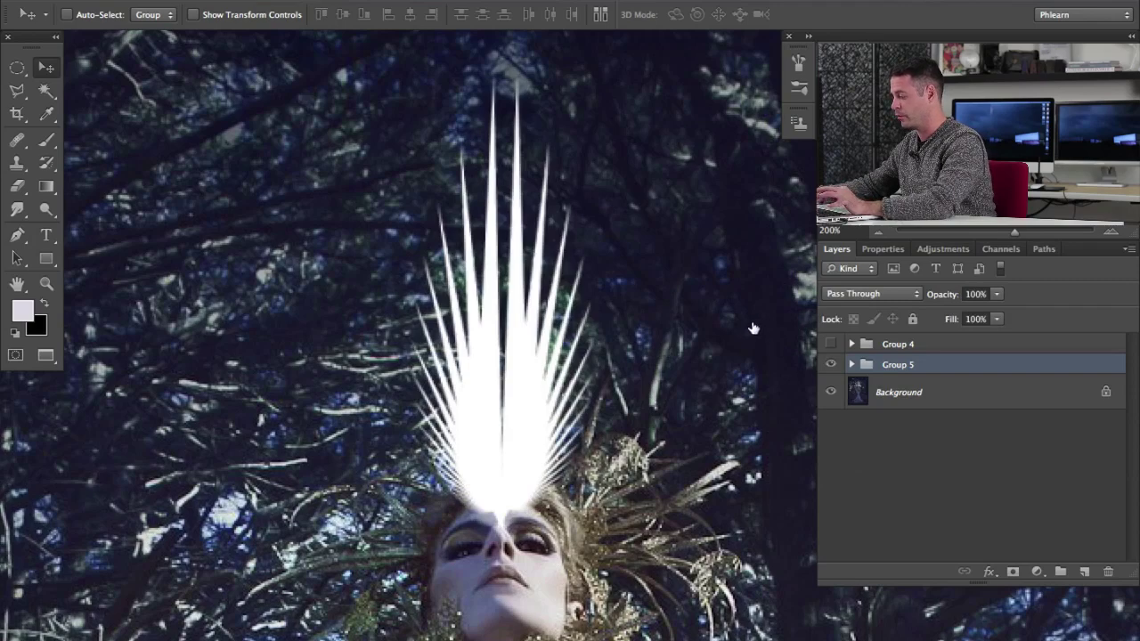
left_click(851, 364)
key("ctrl+comma")
key("ctrl+comma")
key("Left")
key("ctrl+j")
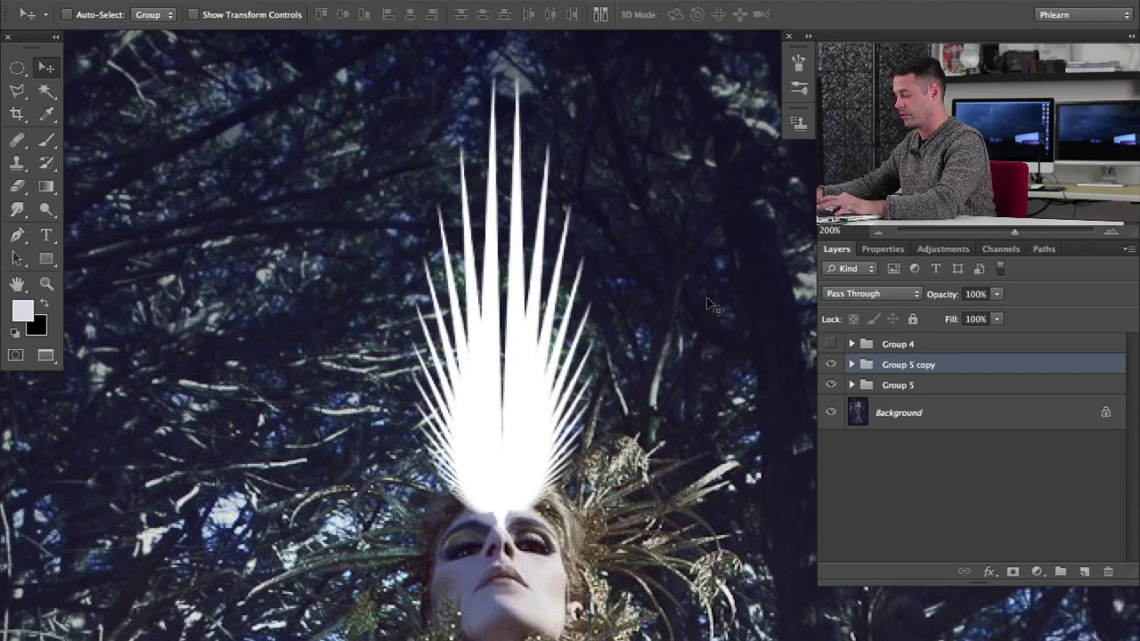
key("ctrl+t")
left_click_drag(502, 72, 533, 339)
left_click_drag(532, 381, 625, 383)
left_click_drag(499, 339, 504, 275)
key("Return")
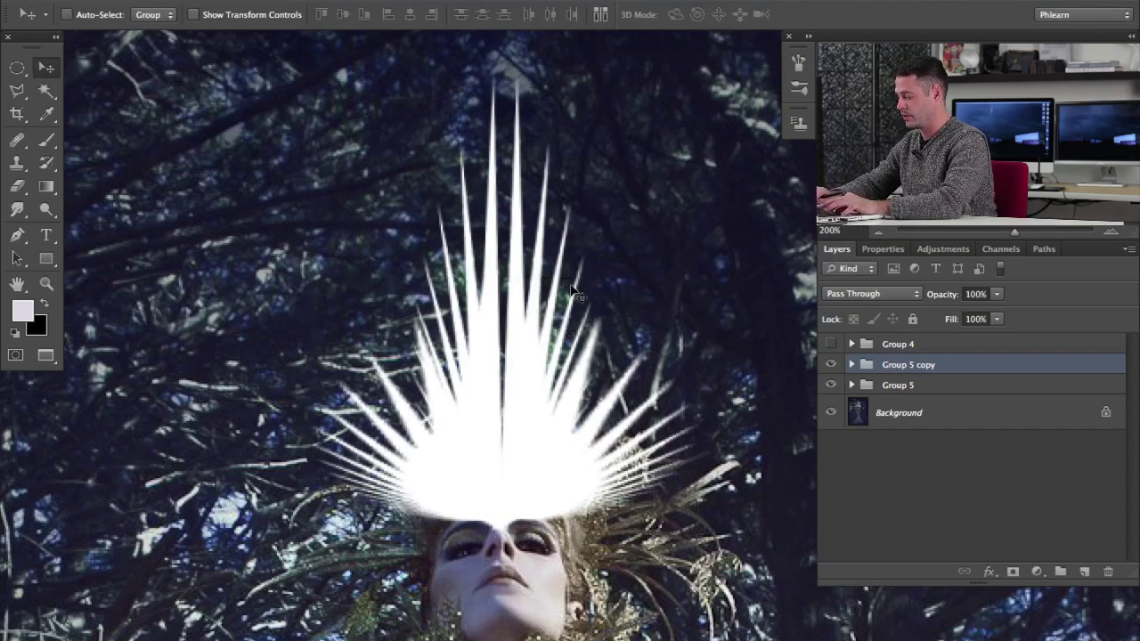
Step: Compare the portrait with and without the short, wide spike group and check the crown in the whole image
scroll(574, 292, "down", 1)
left_click_drag(526, 415, 481, 347)
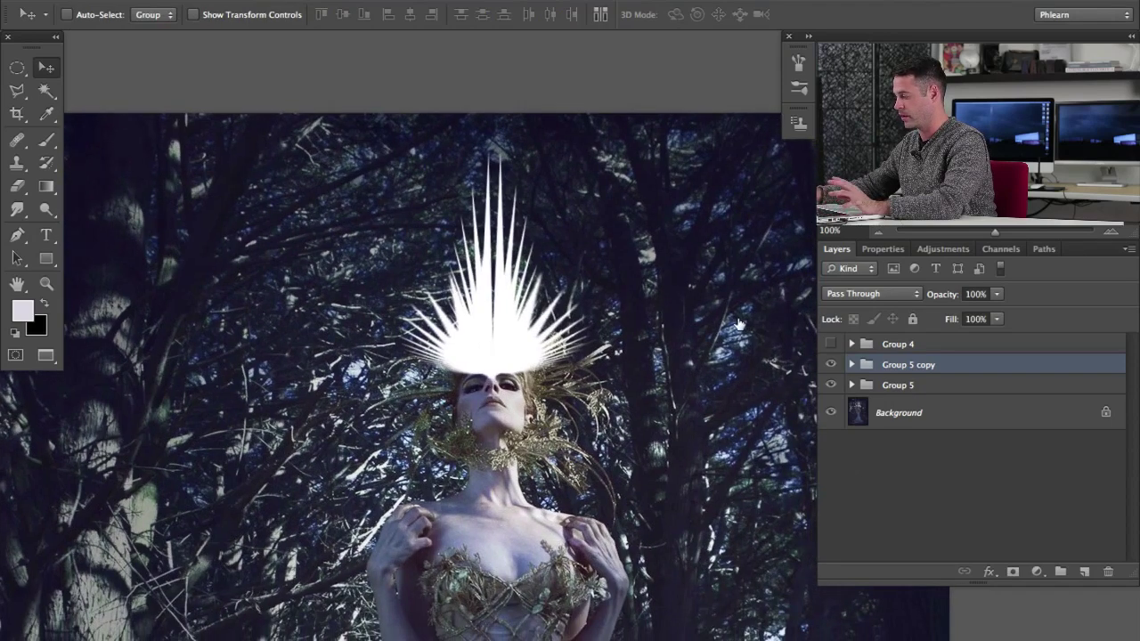
key("super+comma")
key("super+comma")
key("super+comma")
key("super+comma")
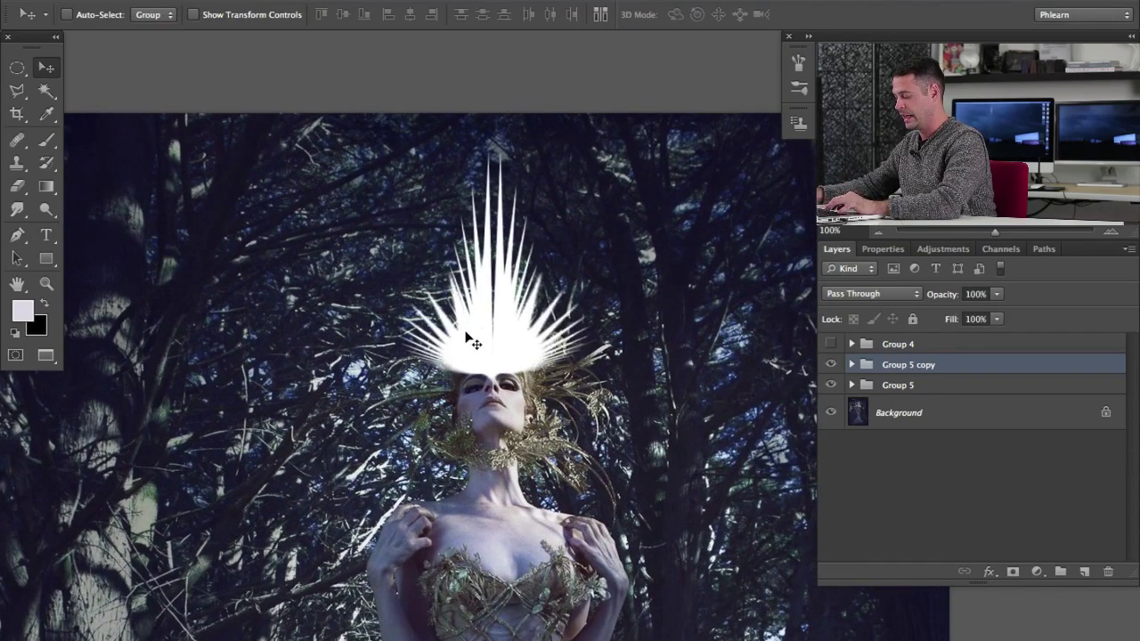
left_click_drag(510, 285, 473, 282)
key("super+z")
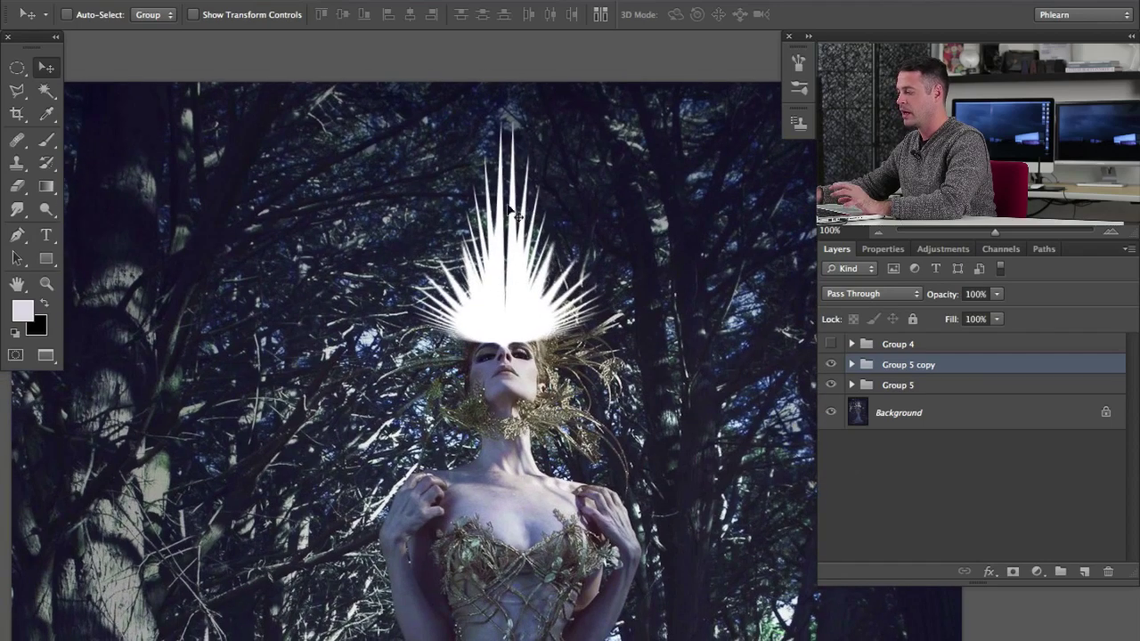
scroll(479, 283, "down", 3)
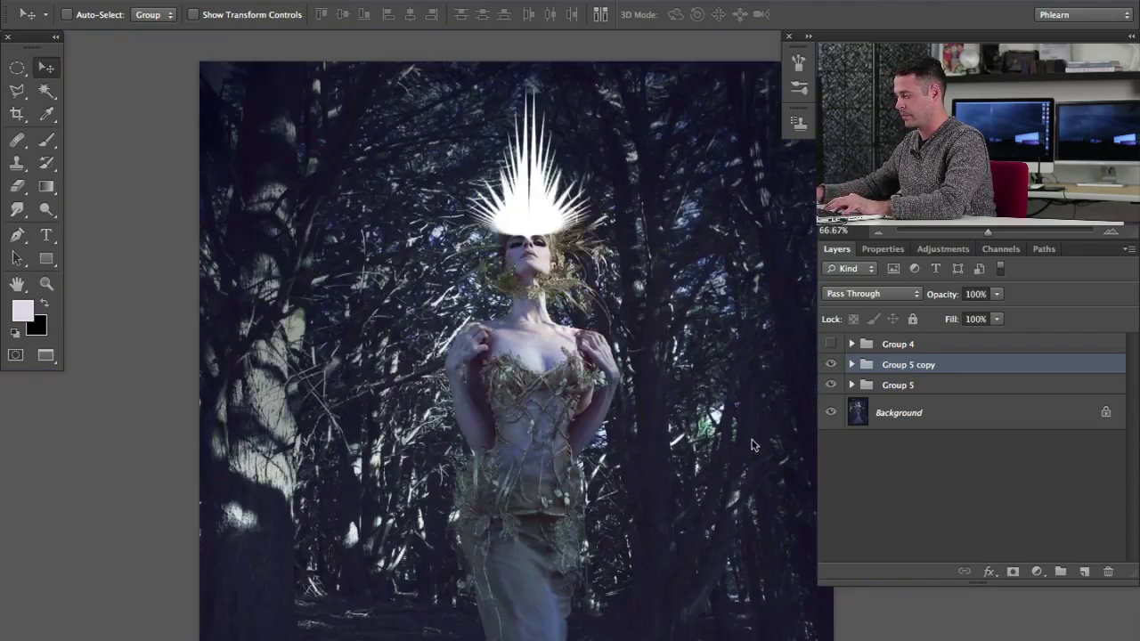
left_click_drag(608, 347, 582, 343)
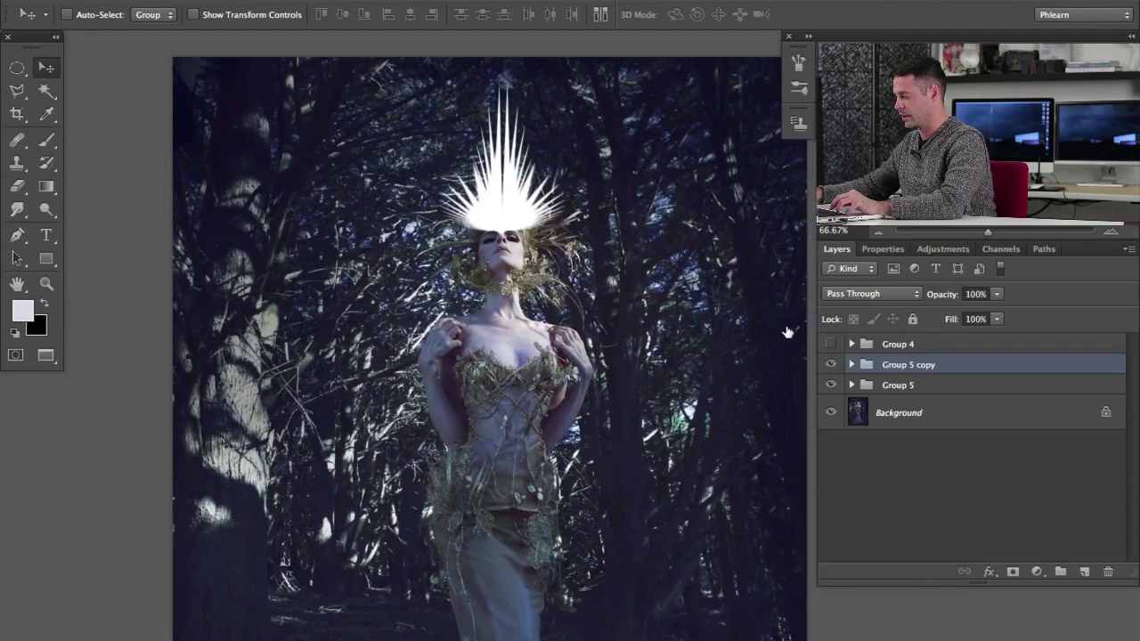
Step: Select both spike groups and enlarge them together, keeping the crown's base at the forehead
key("alt+shift+bracketleft")
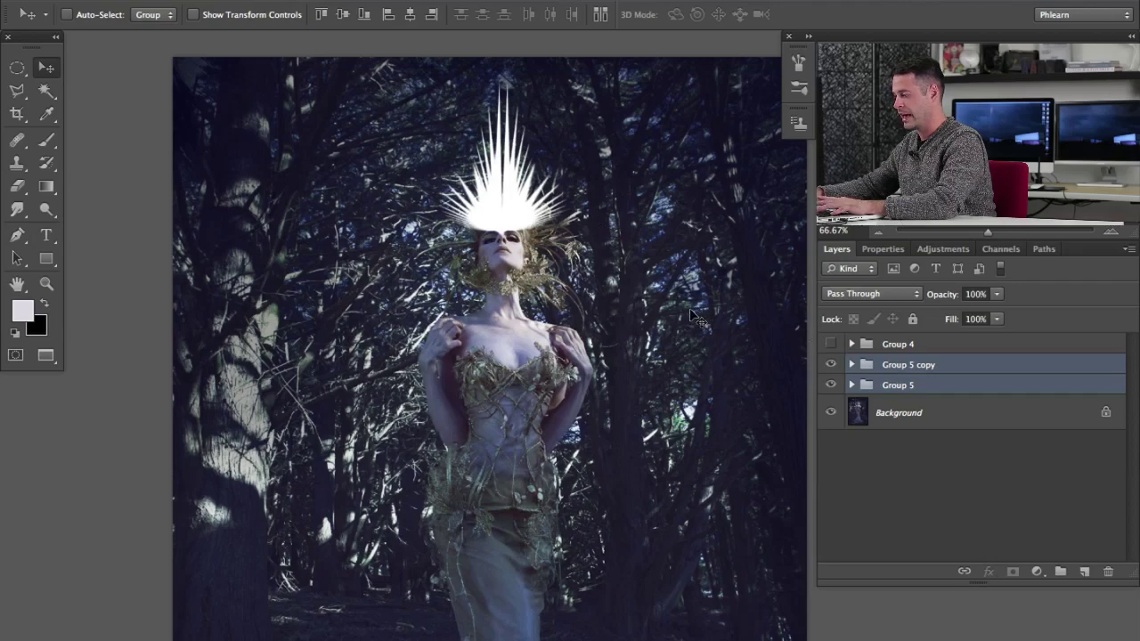
key("ctrl+t")
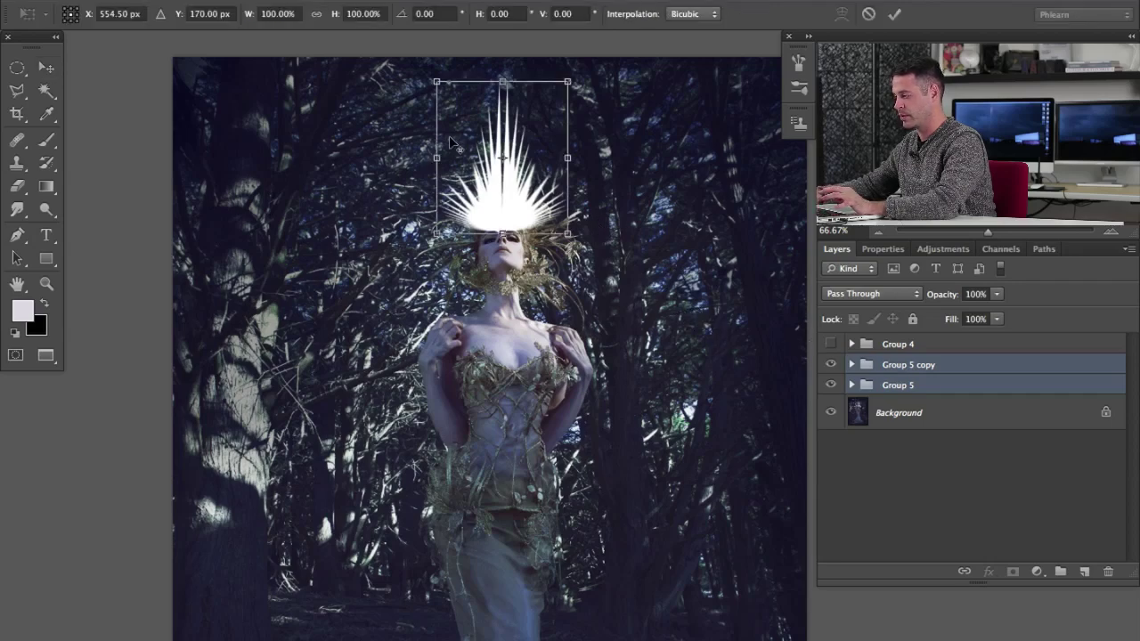
left_click_drag(502, 157, 517, 210)
key("Return")
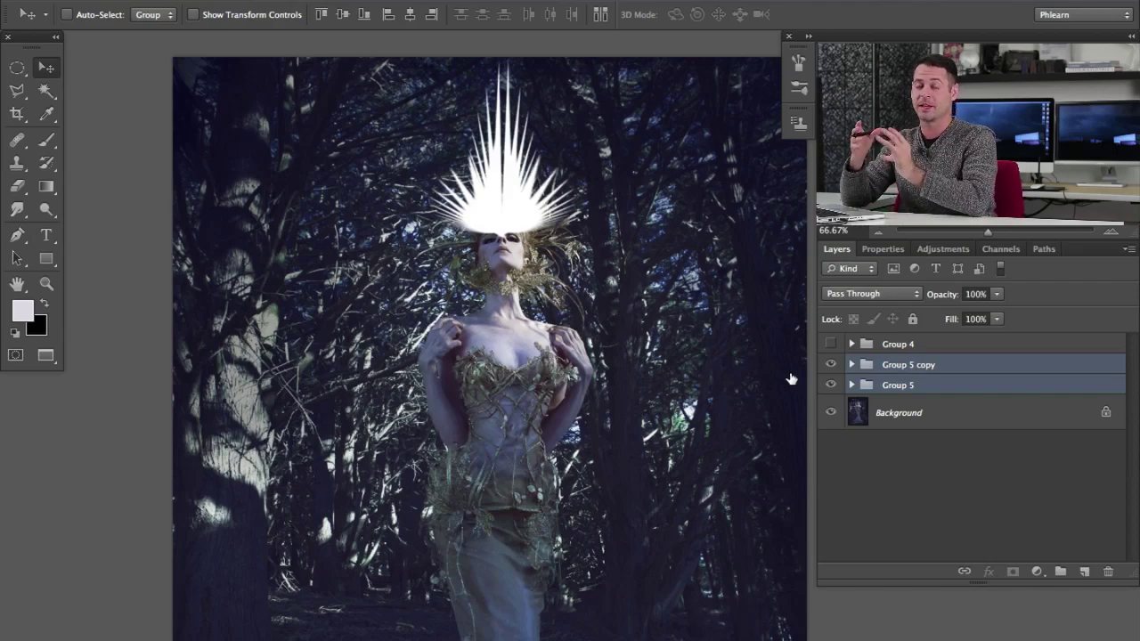
Step: Merge the two spike groups into a single layer and check the image with the crown hidden and shown
key("super+t")
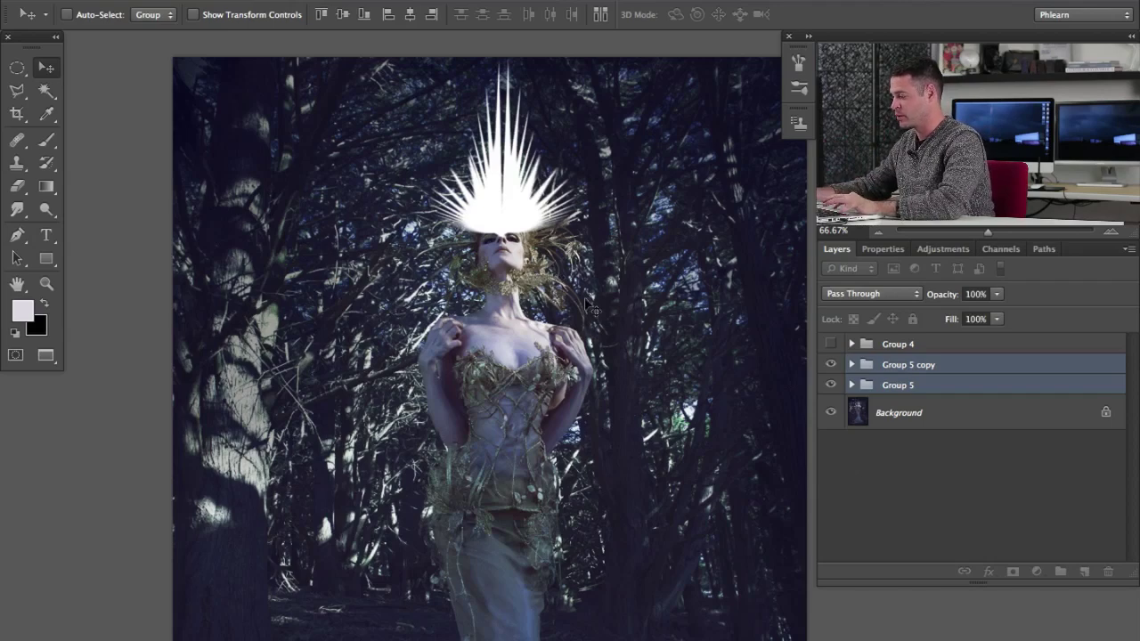
left_click_drag(548, 405, 532, 368)
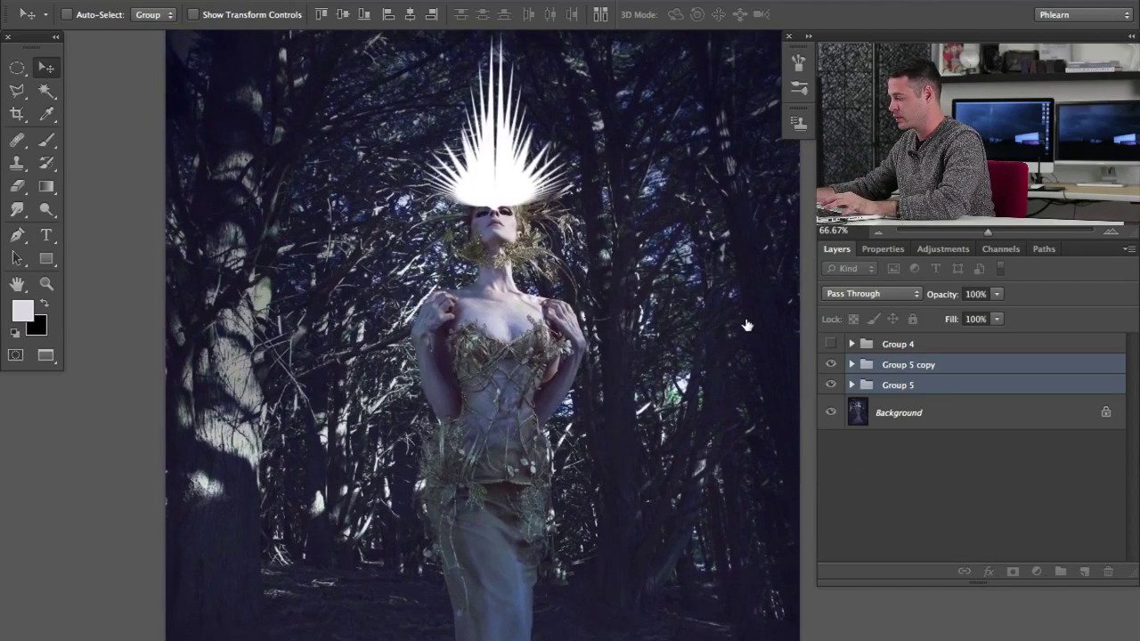
key("ctrl+e")
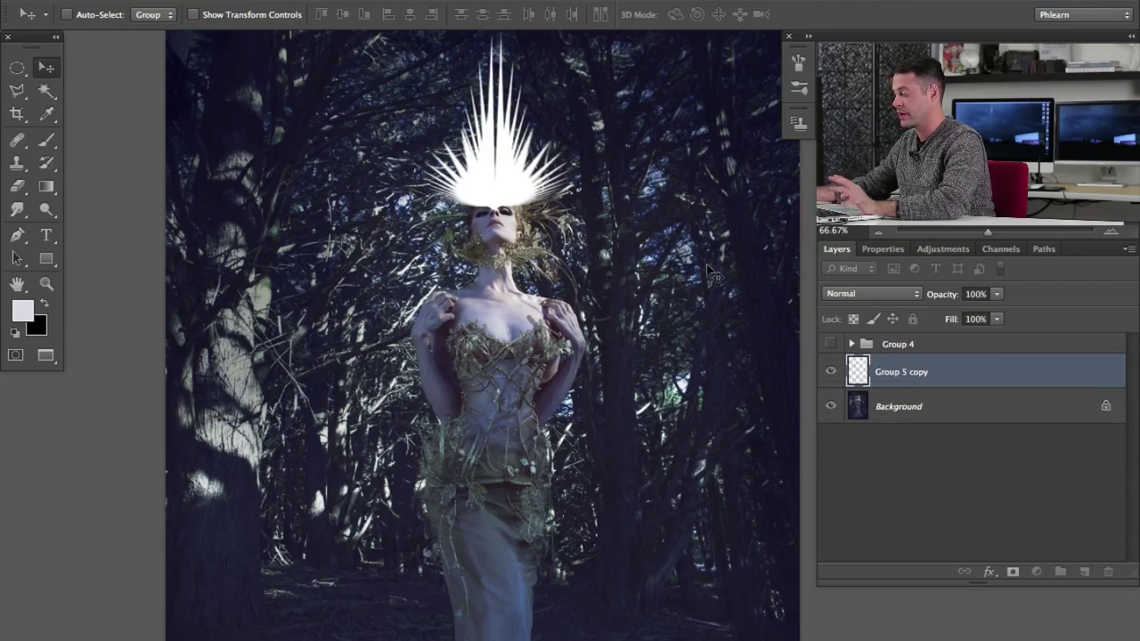
key("ctrl+comma")
key("ctrl+comma")
key("ctrl+comma")
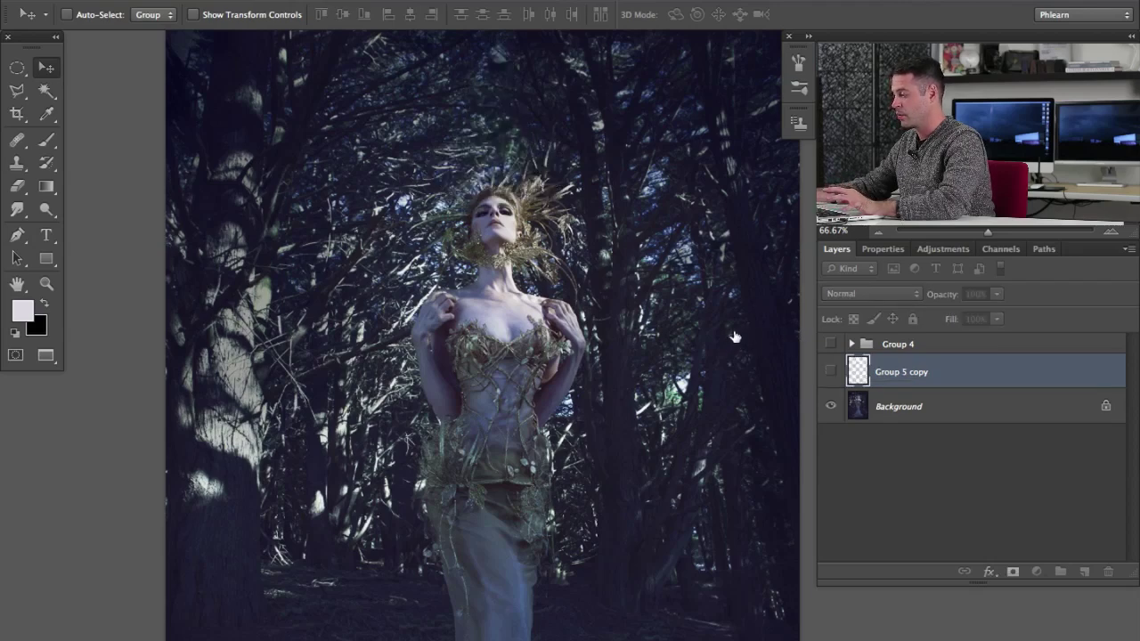
key("ctrl+comma")
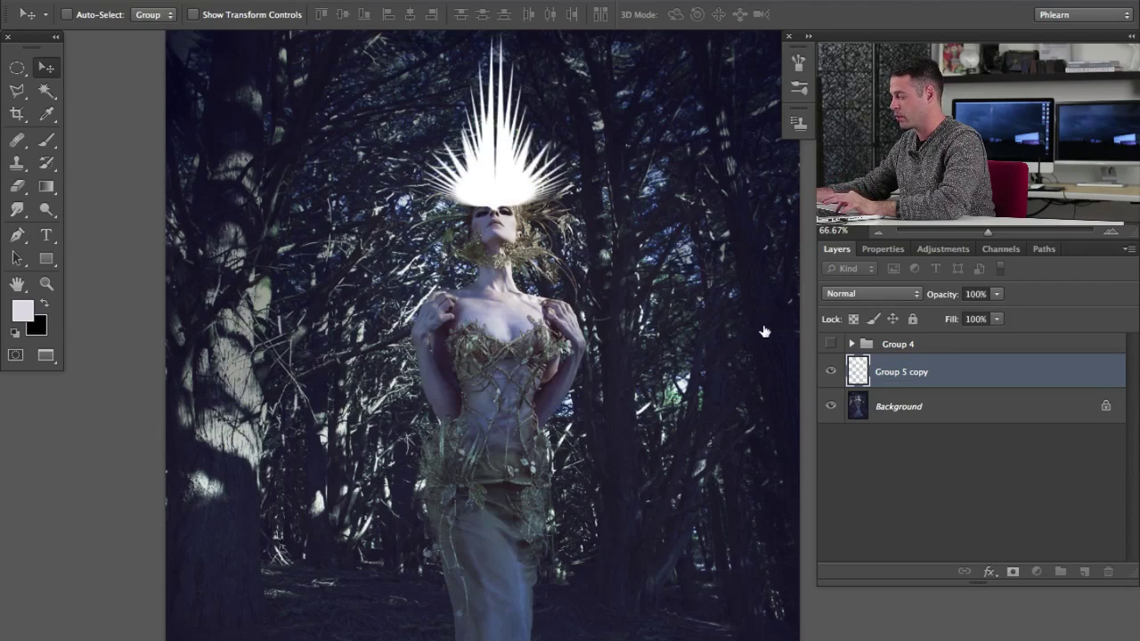
Step: Hide the merged spike layer and add a Curves adjustment layer masked to the spikes' outline
left_click(858, 371, "ctrl")
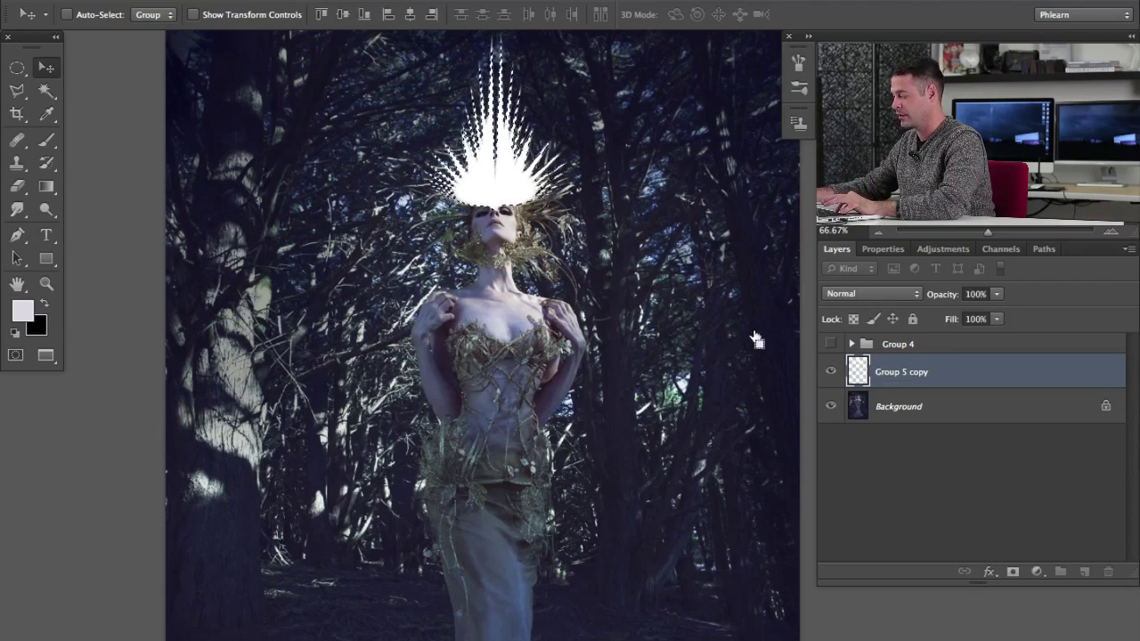
key("Delete")
key("ctrl+comma")
key("ctrl+comma")
key("ctrl+comma")
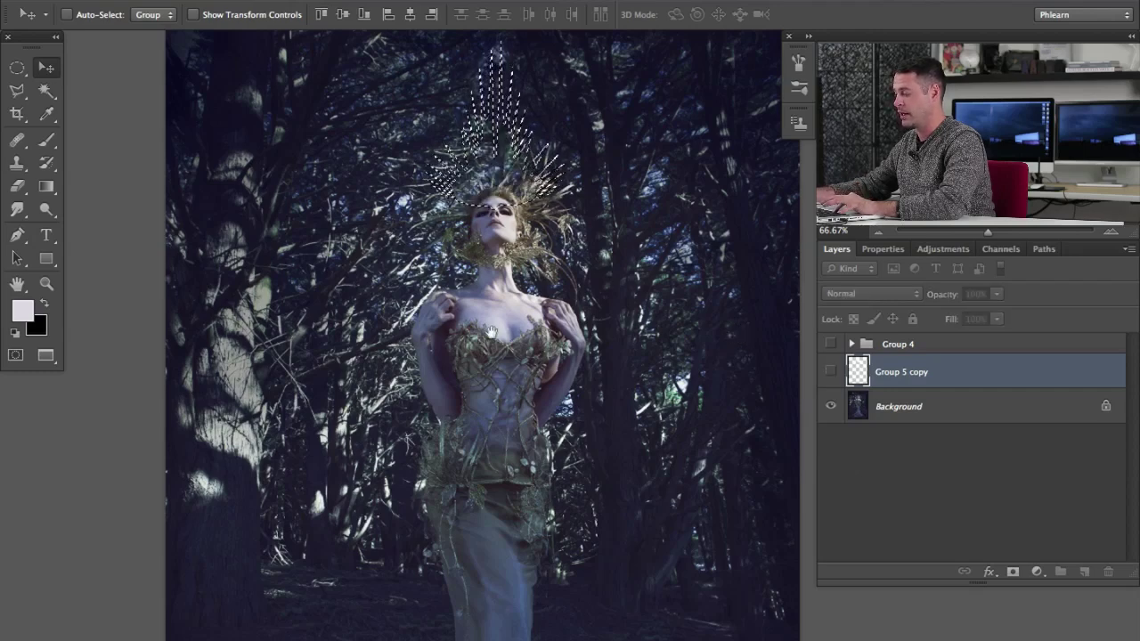
left_click_drag(418, 112, 430, 133)
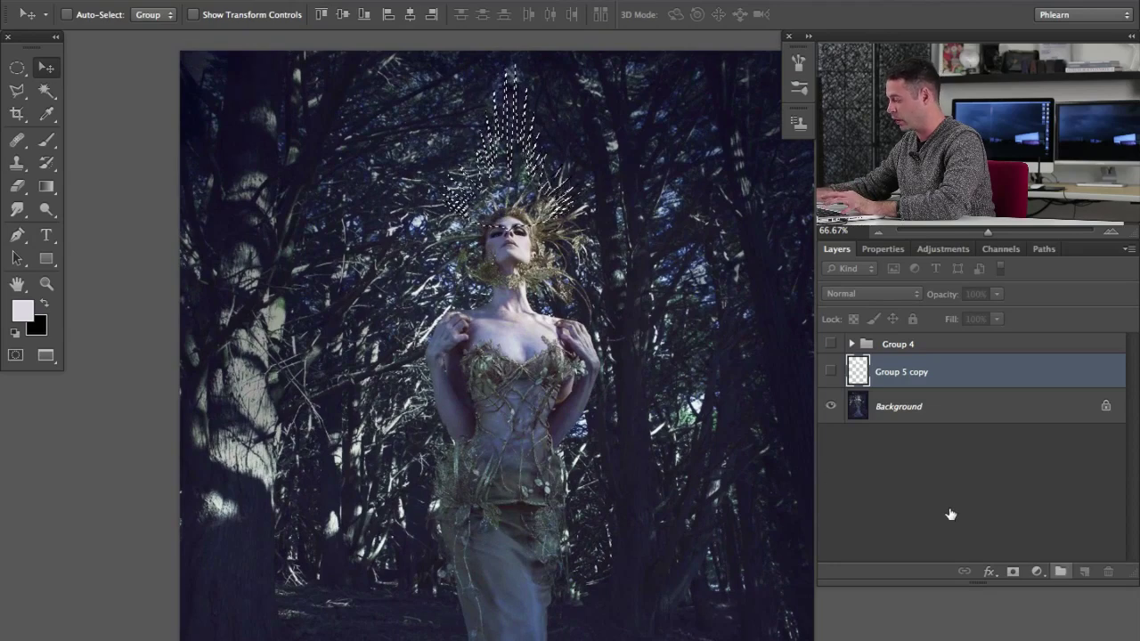
left_click(1037, 572)
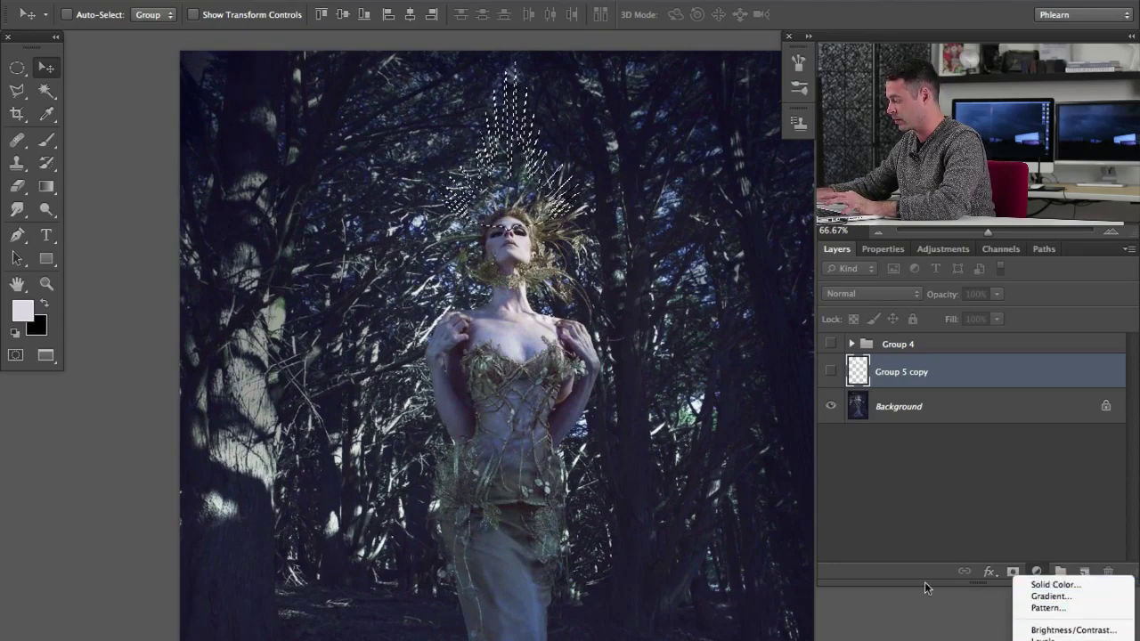
left_click(1045, 640)
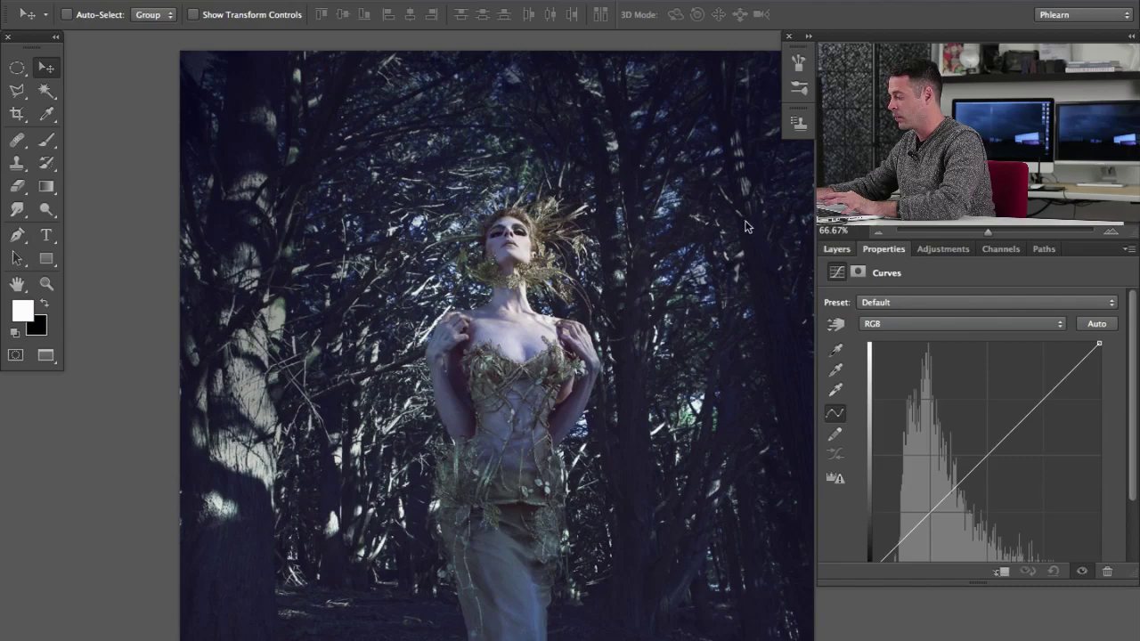
key("F7")
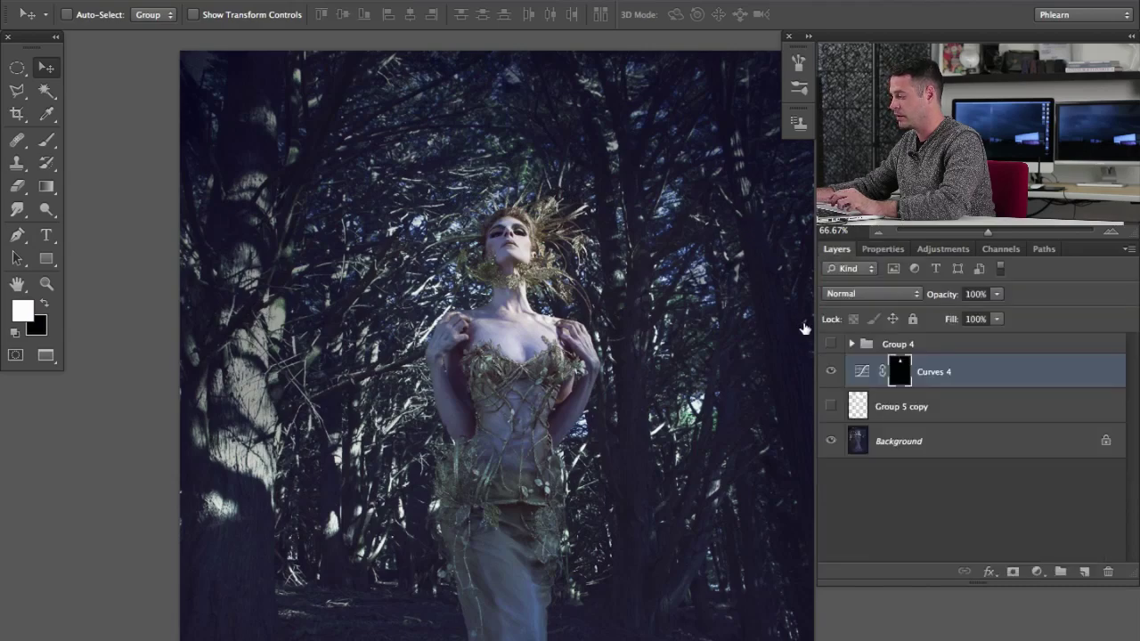
left_click(899, 371, "alt")
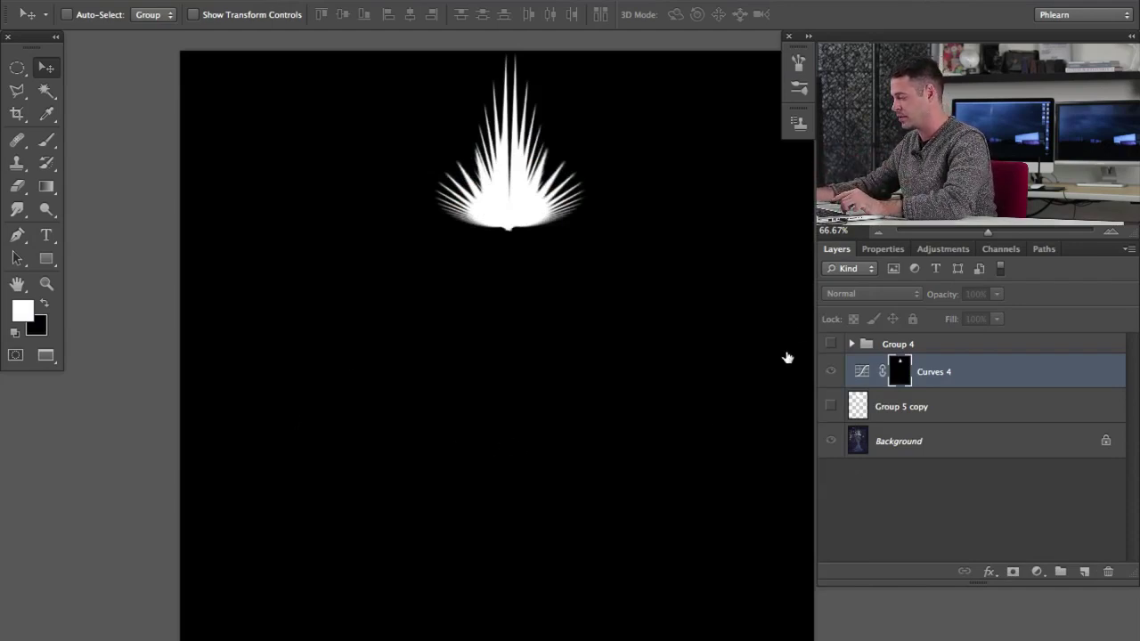
left_click(900, 370, "alt")
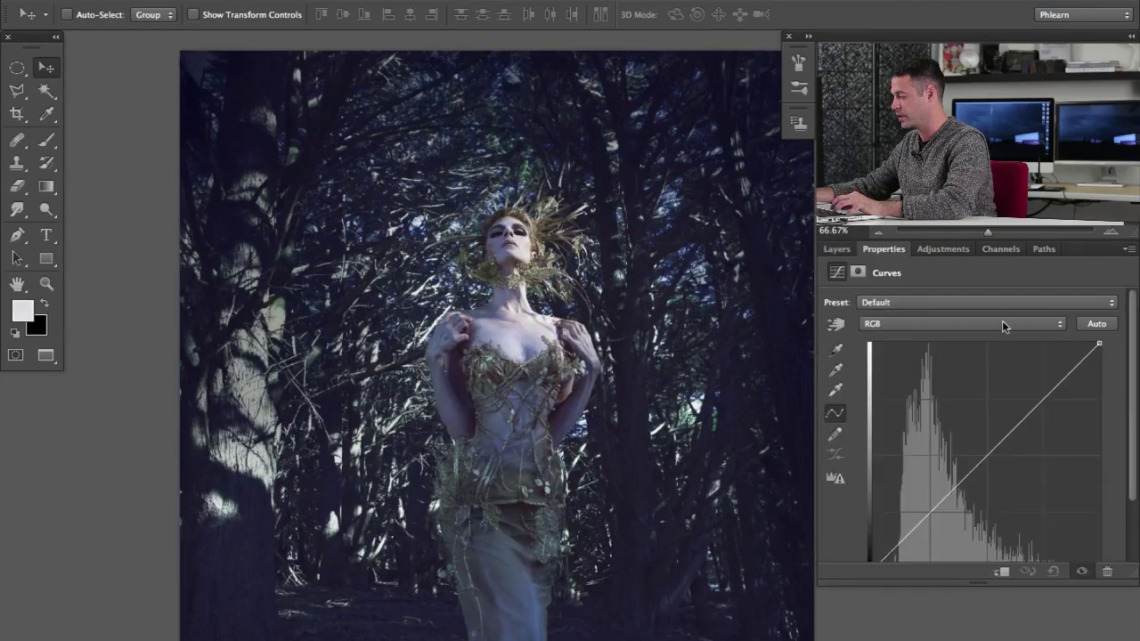
Step: Raise the RGB curve steeply to brighten the forest strongly inside the crown-shaped mask
scroll(997, 330, "down", 2)
left_click_drag(972, 427, 939, 390)
left_click_drag(835, 343, 800, 381)
left_click(837, 249)
Step: Compare the portrait with the crown's Curves adjustment turned on and off
key("super+comma")
key("super+comma")
key("super+comma")
key("super+comma")
key("super+comma")
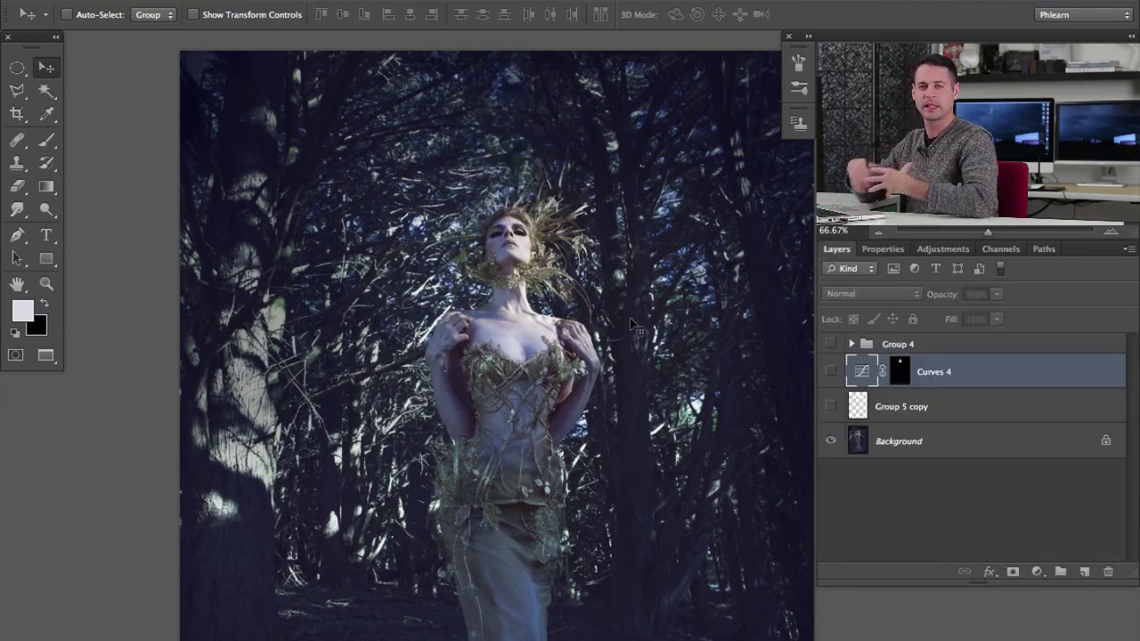
key("ctrl+comma")
key("ctrl+comma")
key("ctrl+comma")
key("ctrl+comma")
key("ctrl+comma")
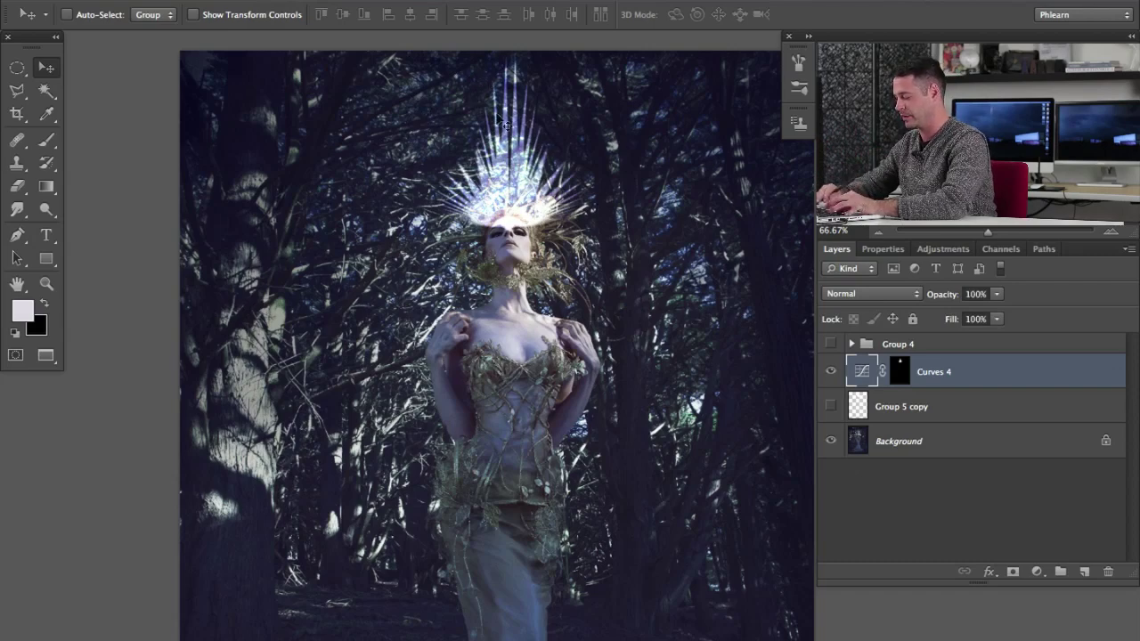
Step: Duplicate the crown's Curves layer and soften the copy's mask with a Gaussian Blur of 8.0 pixels
key("ctrl+j")
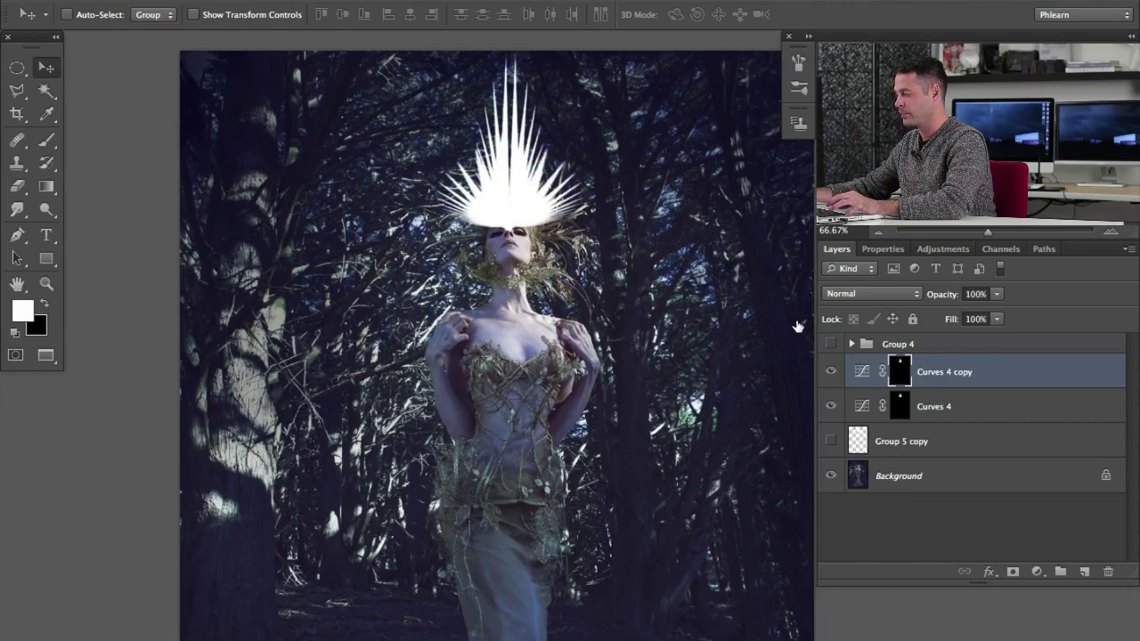
left_click(417, 0)
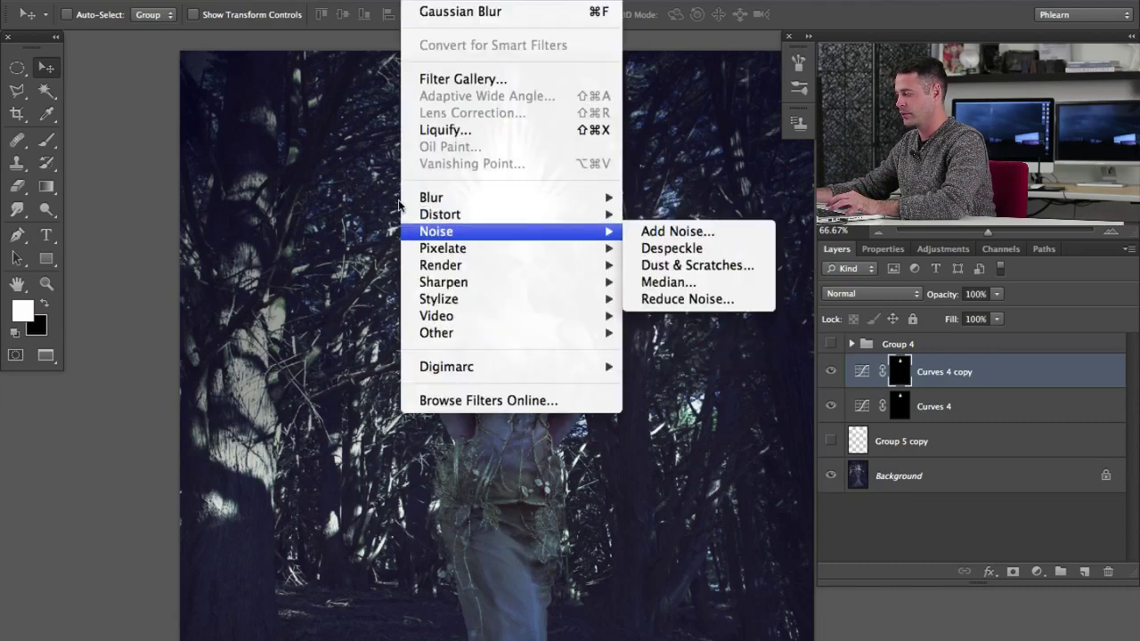
mouse_move(425, 197)
key("Down")
key("Down")
key("Down")
key("Return")
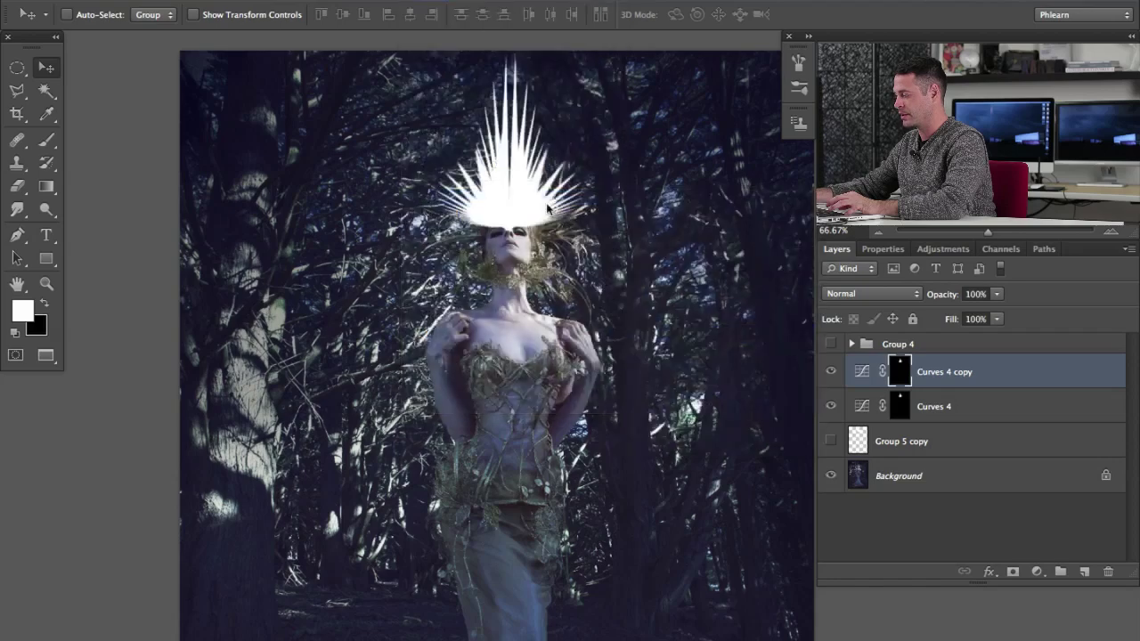
left_click_drag(597, 355, 176, 245)
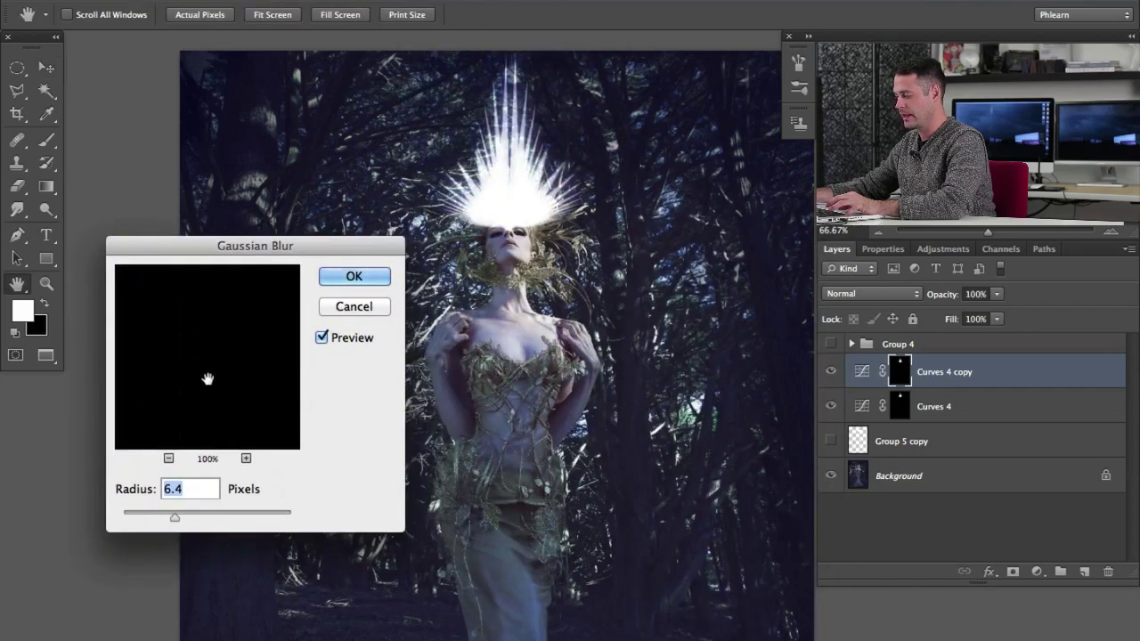
key("shift+Up")
key("shift+Up")
key("shift+Up")
key("shift+Up")
key("shift+Up")
key("shift+Up")
key("shift+Down")
key("shift+Down")
key("shift+Down")
key("shift+Down")
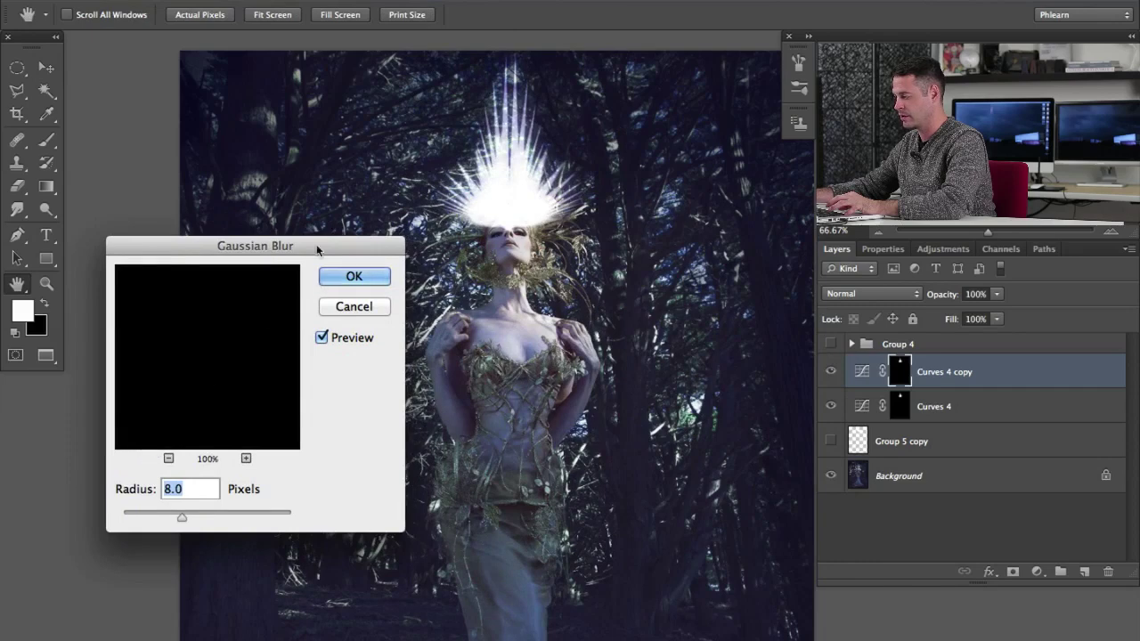
key("Return")
key("v")
Step: Compare the crown's glow with the blurred Curves copy and the original Curves layer each hidden and shown
key("super+comma")
key("super+comma")
key("super+comma")
key("super+comma")
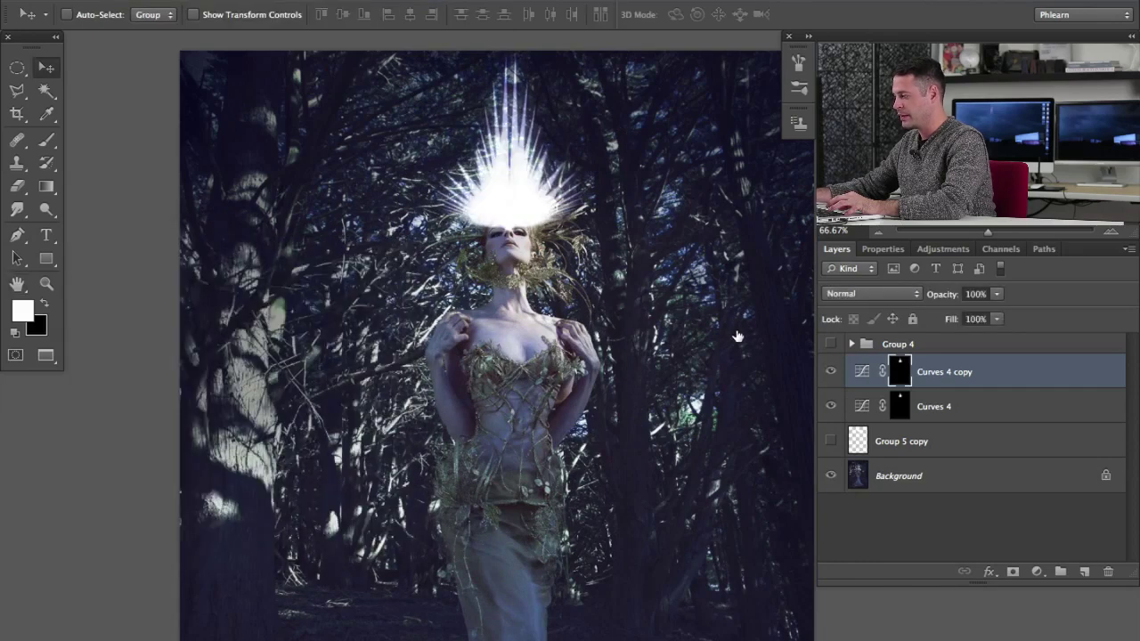
left_click(831, 406)
left_click(830, 406)
left_click(831, 406)
left_click(831, 406)
left_click(831, 371)
key("ctrl+comma")
key("ctrl+comma")
key("ctrl+comma")
key("ctrl+comma")
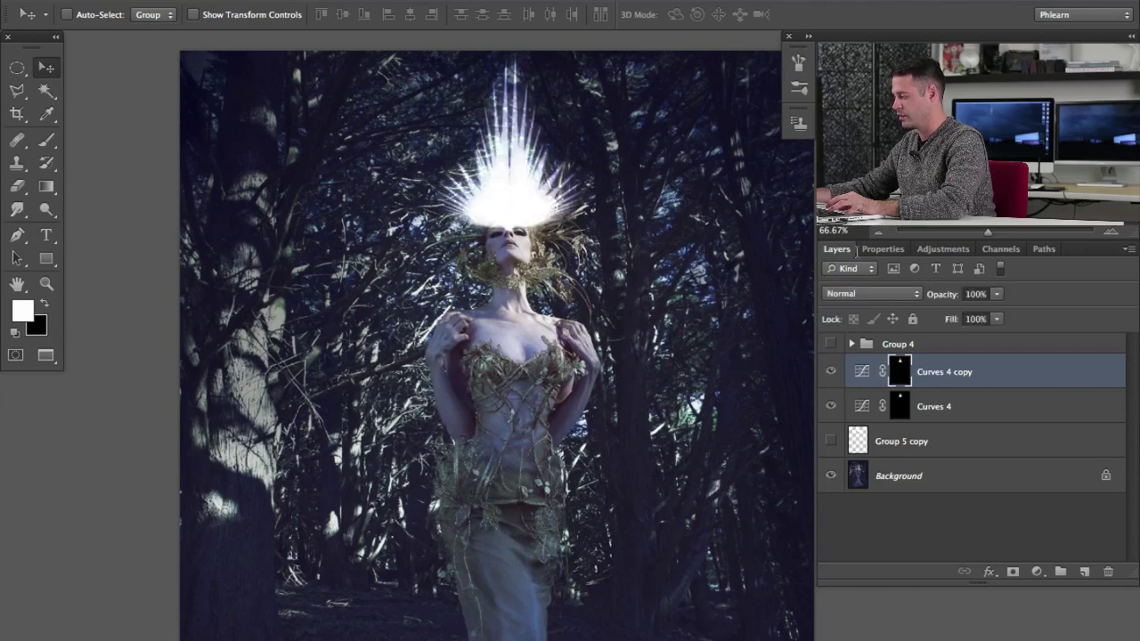
Step: Set the blurred Curves copy's opacity to 96% and check the glow with the layer hidden and shown
key("8")
key("7")
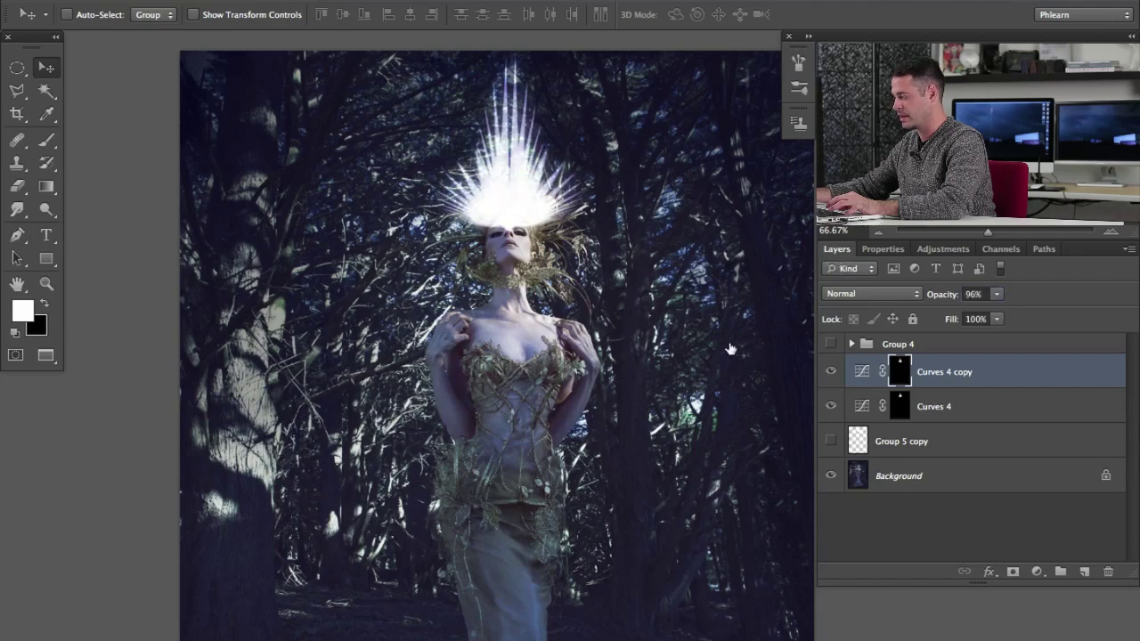
key("ctrl+comma")
key("ctrl+comma")
key("ctrl+comma")
key("ctrl+comma")
key("ctrl+comma")
key("ctrl+comma")
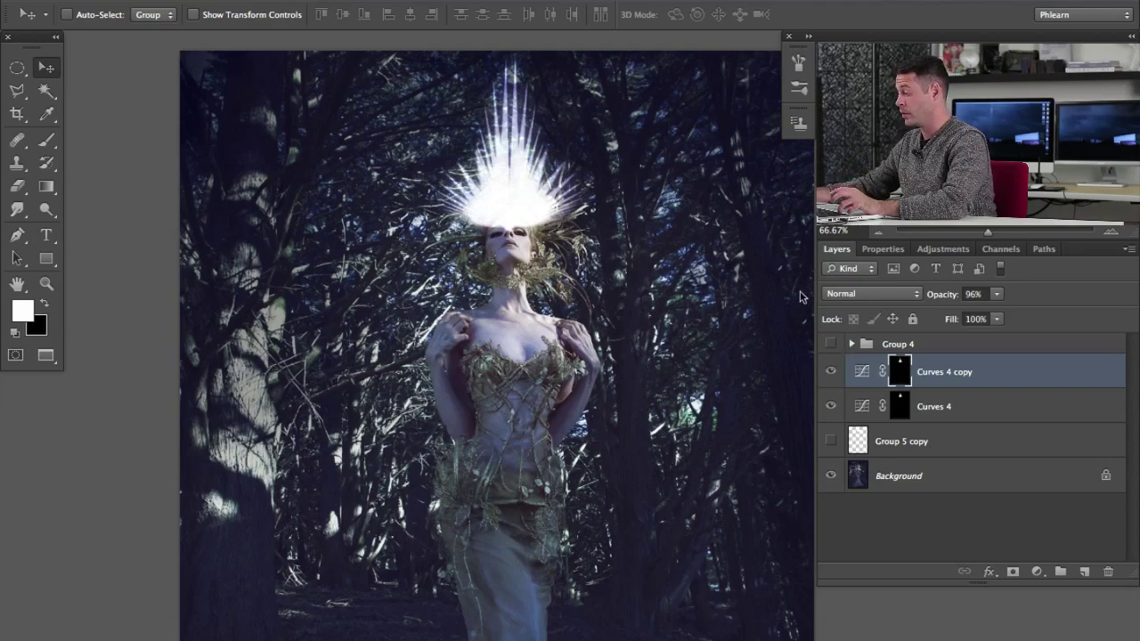
Step: Group the two crown Curves layers and slightly enlarge the group, placing it lower over the woman's face
key("shift+alt+bracketleft")
key("ctrl+g")
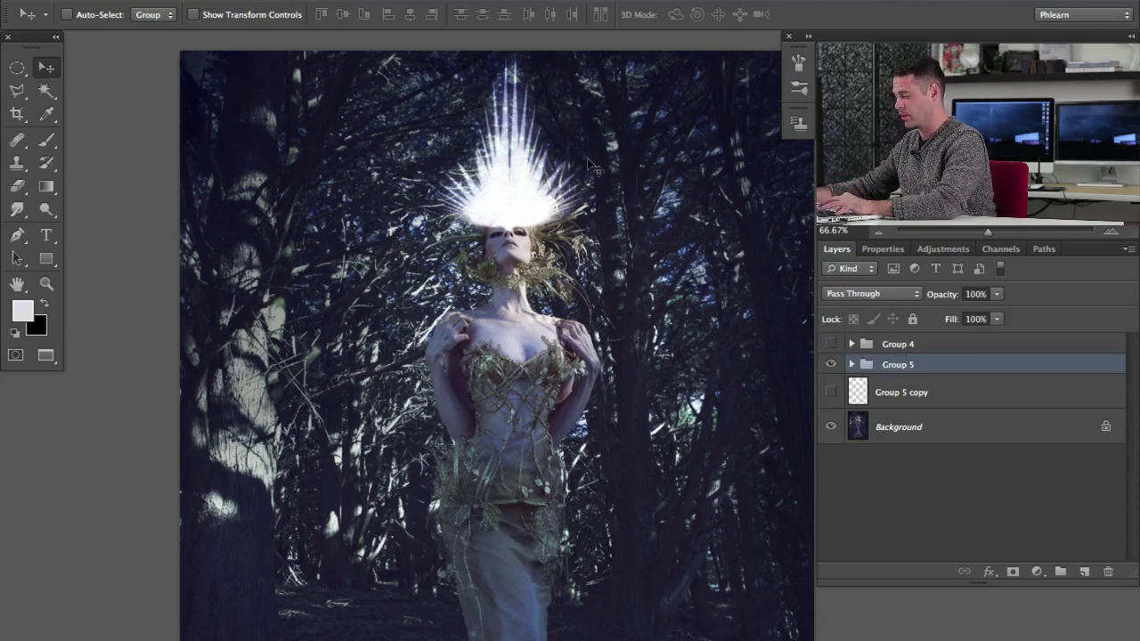
key("ctrl+t")
left_click_drag(591, 241, 608, 261)
key("Return")
left_click_drag(506, 207, 511, 212)
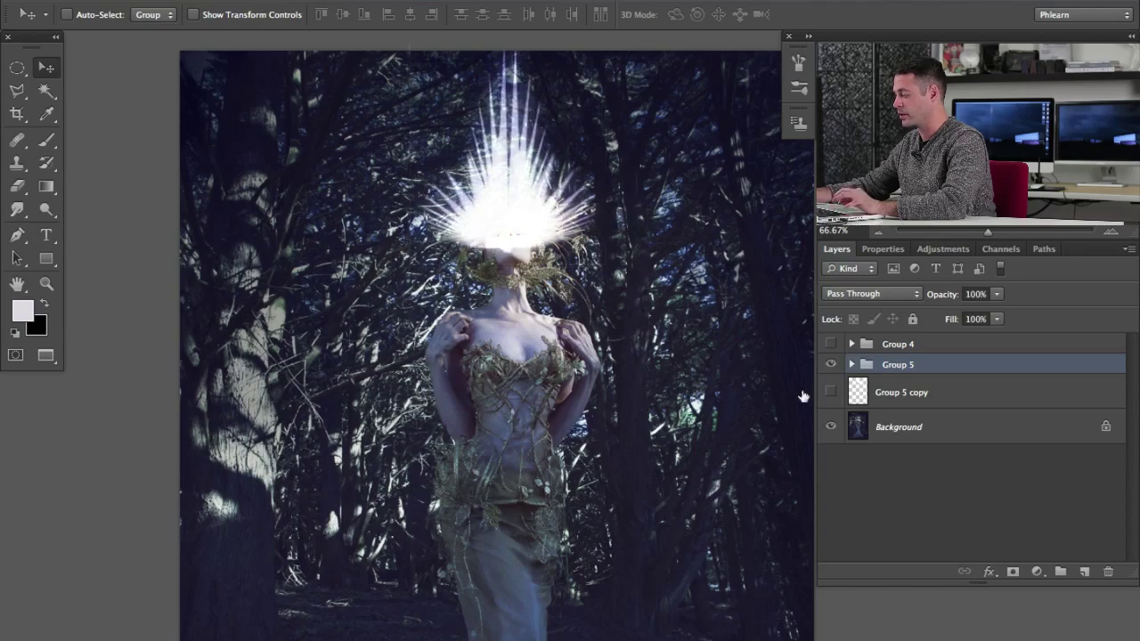
Step: Add a layer mask to the crown group and paint black over the woman's face to clear the glow from it
key("ctrl+shift+m")
key("ctrl+equal")
key("ctrl+equal")
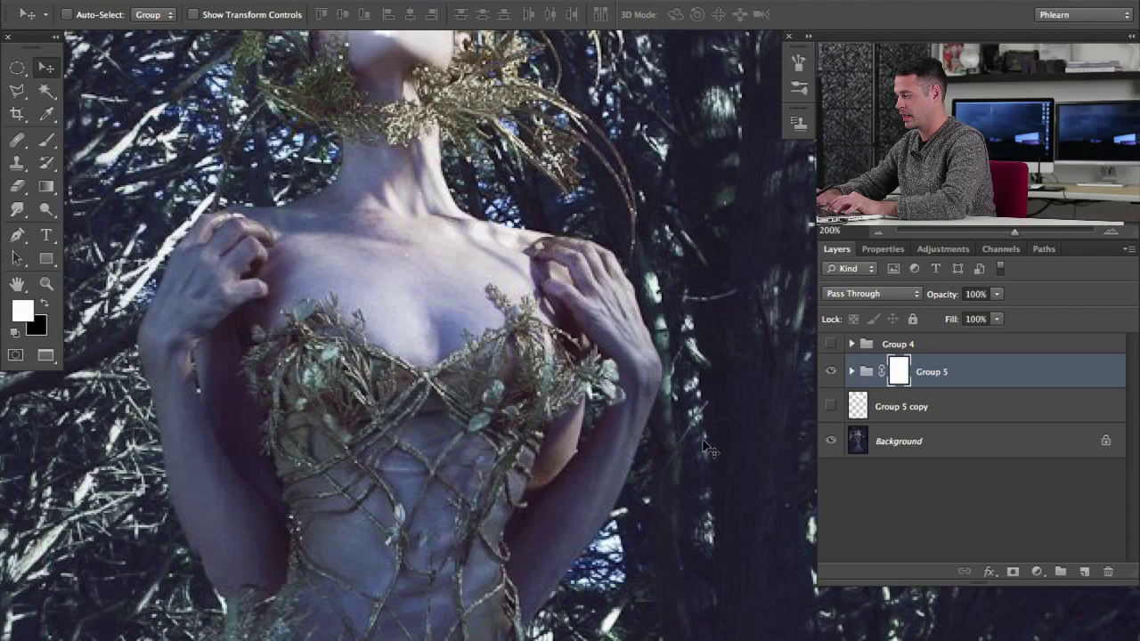
scroll(426, 346, "up", 10)
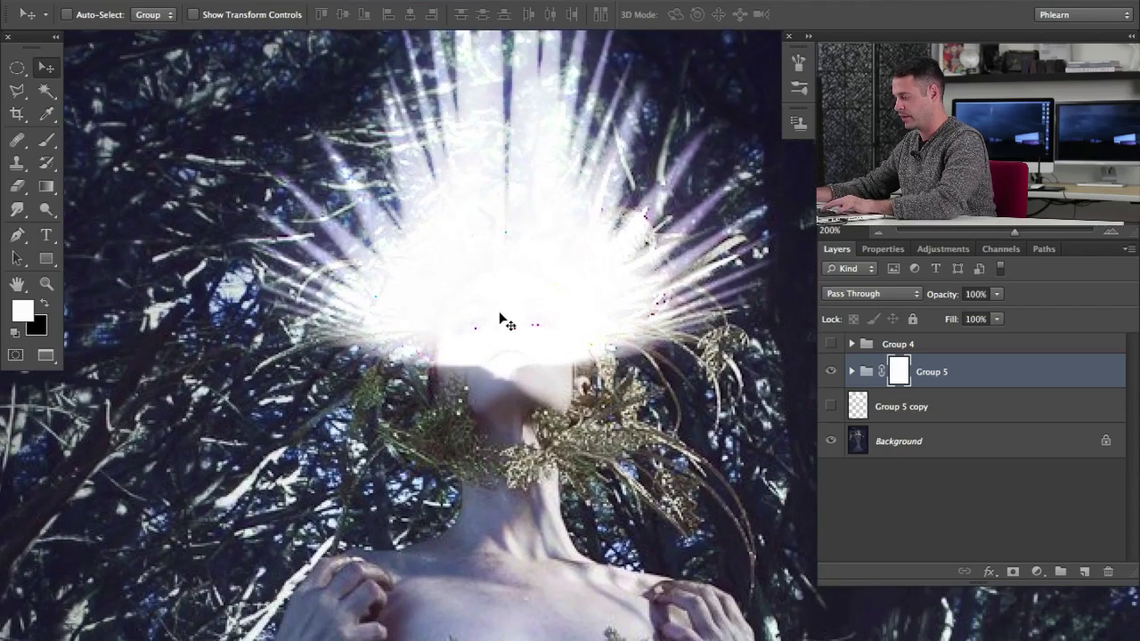
key("b")
key("bracketleft")
key("bracketleft")
key("bracketleft")
key("x")
mouse_move(483, 330)
left_mouse_down()
mouse_move(475, 379)
mouse_move(485, 317)
mouse_move(503, 331)
mouse_move(512, 391)
mouse_move(542, 392)
mouse_move(545, 346)
mouse_move(478, 415)
mouse_move(495, 363)
mouse_move(472, 445)
mouse_move(499, 380)
mouse_move(526, 372)
mouse_move(525, 424)
mouse_move(515, 368)
mouse_move(532, 389)
mouse_move(572, 300)
left_mouse_up()
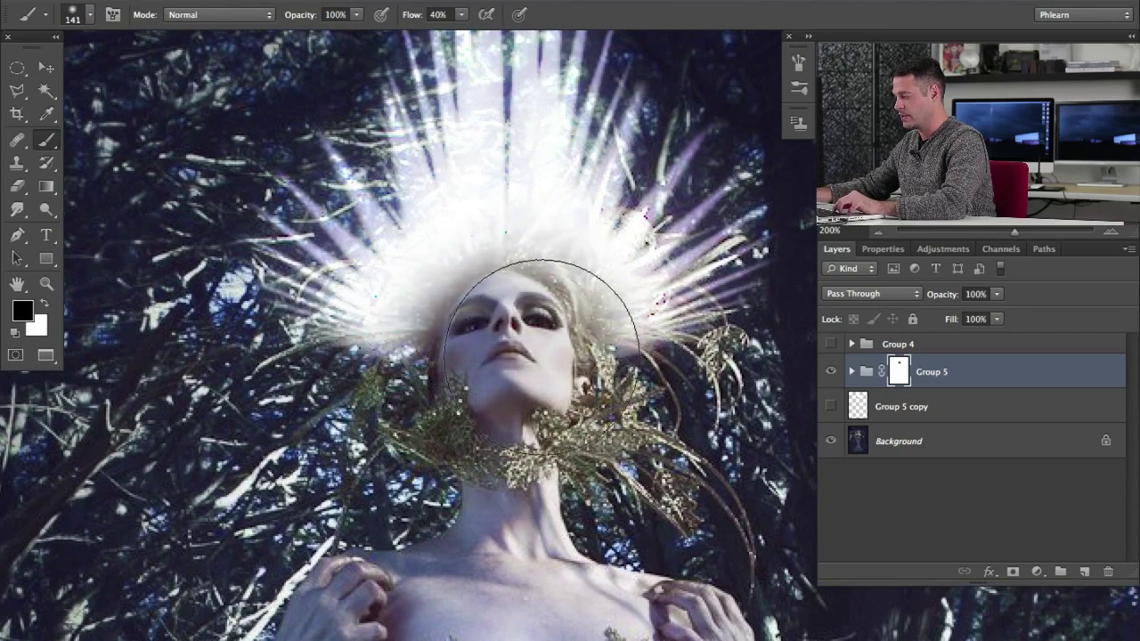
Step: Paint white on the crown group's mask beside the cheek and over the hair to restore the glow there
key("x")
mouse_move(439, 368)
left_mouse_down()
mouse_move(445, 356)
mouse_move(430, 349)
mouse_move(445, 363)
left_mouse_up()
key("x")
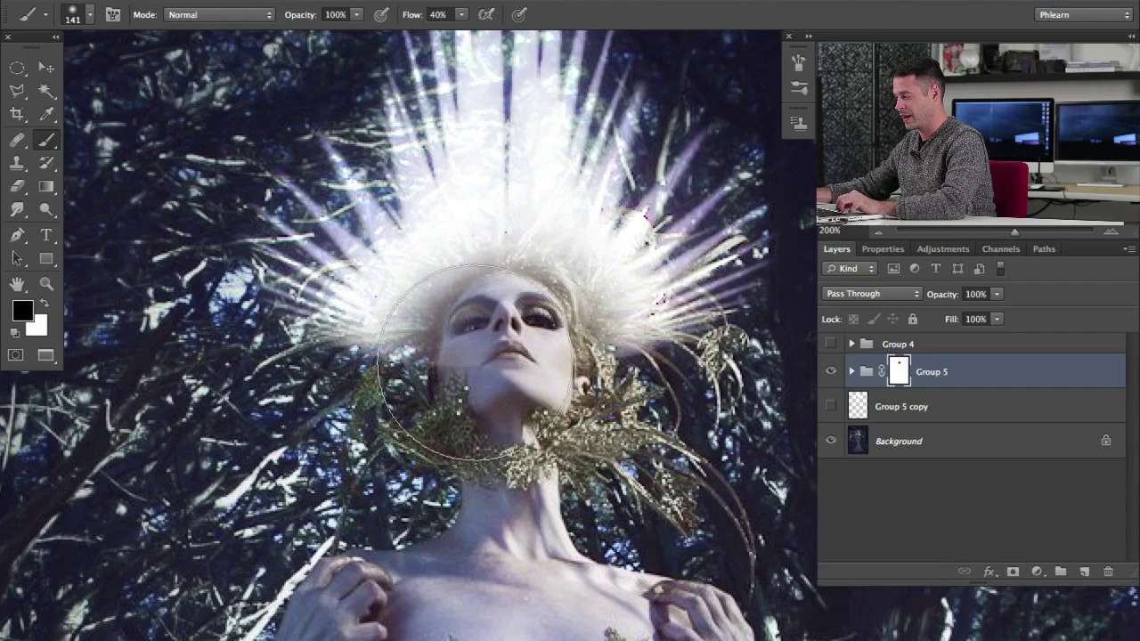
key("ctrl+comma")
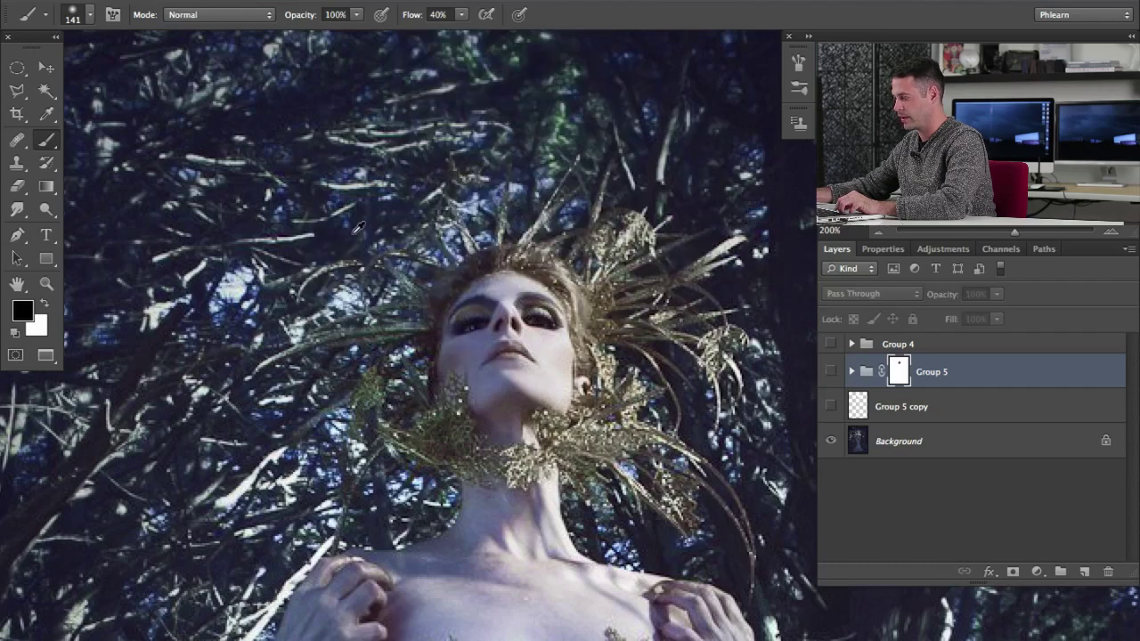
key("ctrl+comma")
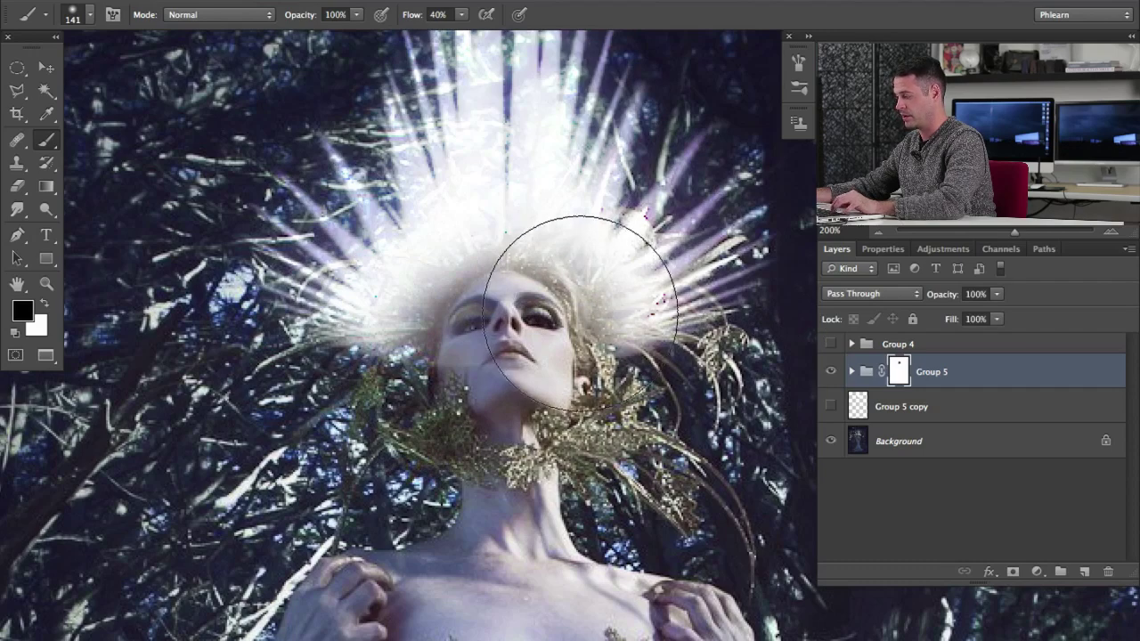
key("x")
left_click_drag(584, 236, 543, 240)
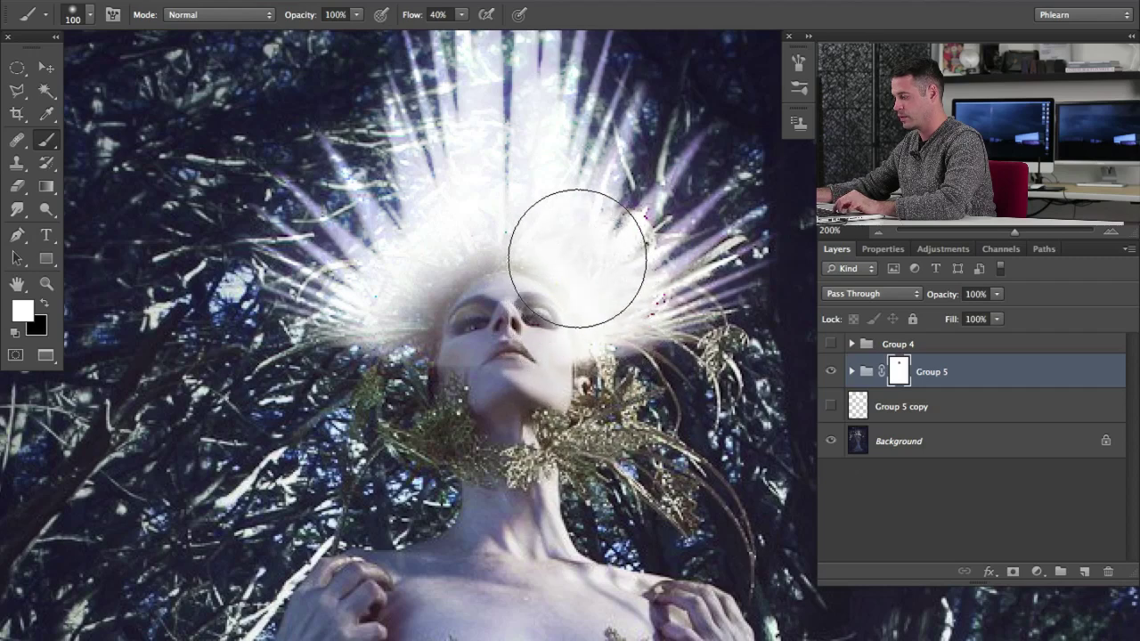
Step: Alternate black and white strokes on the group's mask to clear the face and brighten the hairline with a 100-pixel brush
key("x")
key("x")
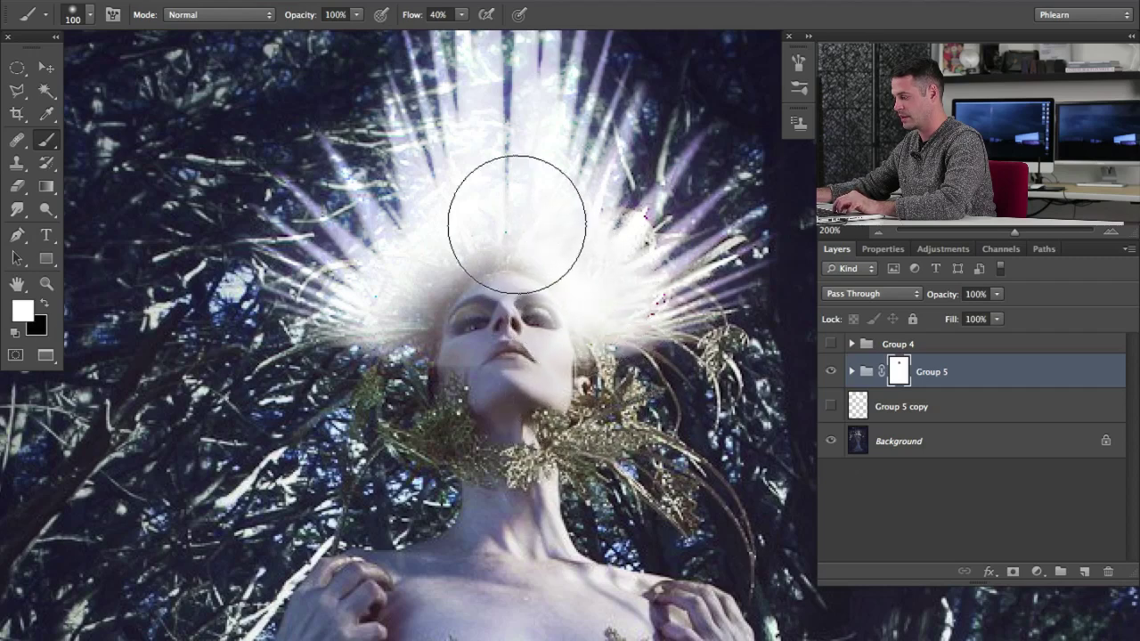
key("x")
left_click_drag(463, 394, 479, 346)
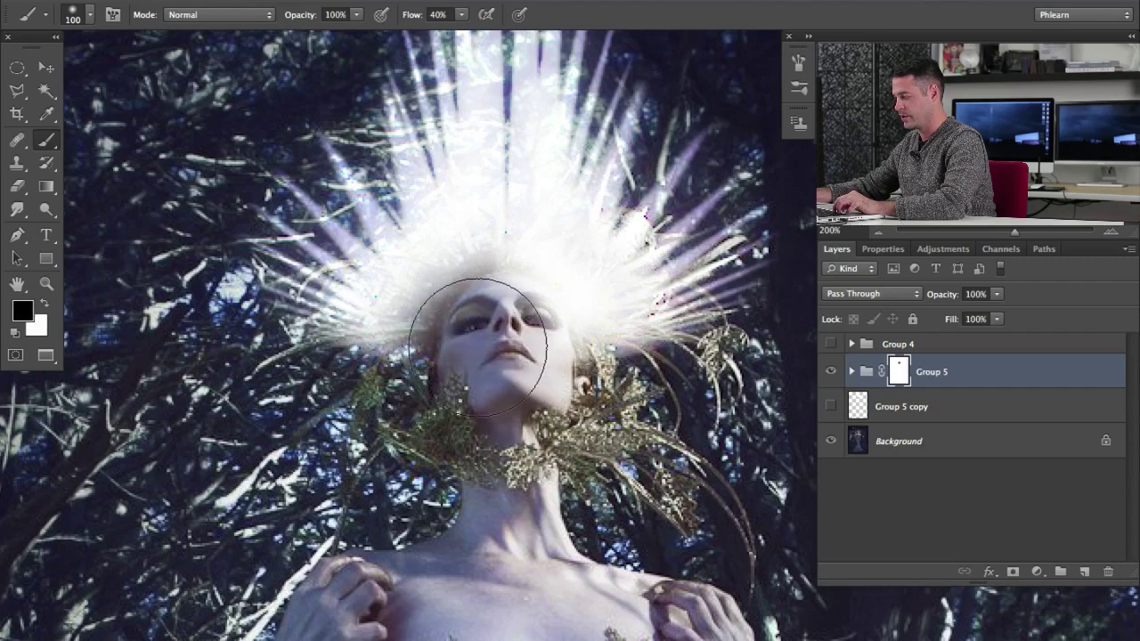
key("x")
mouse_move(507, 237)
left_mouse_down()
mouse_move(408, 310)
mouse_move(506, 261)
mouse_move(440, 331)
left_mouse_up()
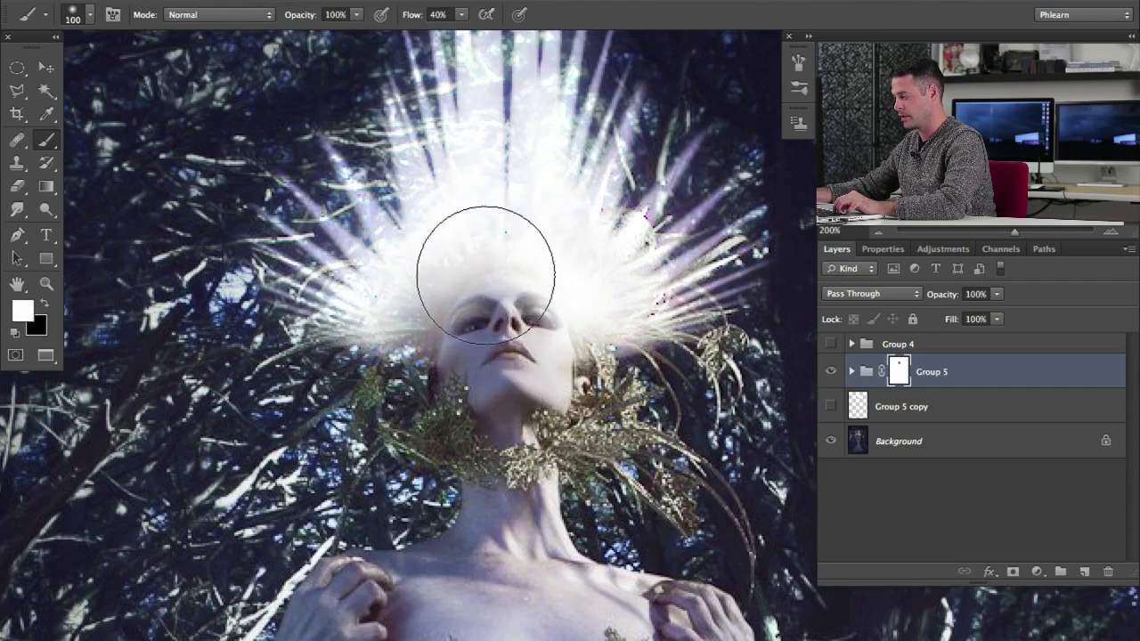
Step: Refine the mask's transition around the forehead and cheeks with an 81-pixel brush, checking the image without the crown group
key("x")
mouse_move(487, 273)
left_mouse_down()
mouse_move(457, 286)
mouse_move(478, 254)
mouse_move(456, 259)
mouse_move(492, 236)
mouse_move(478, 246)
mouse_move(561, 232)
mouse_move(592, 307)
mouse_move(552, 253)
mouse_move(546, 239)
mouse_move(601, 331)
left_mouse_up()
key("x")
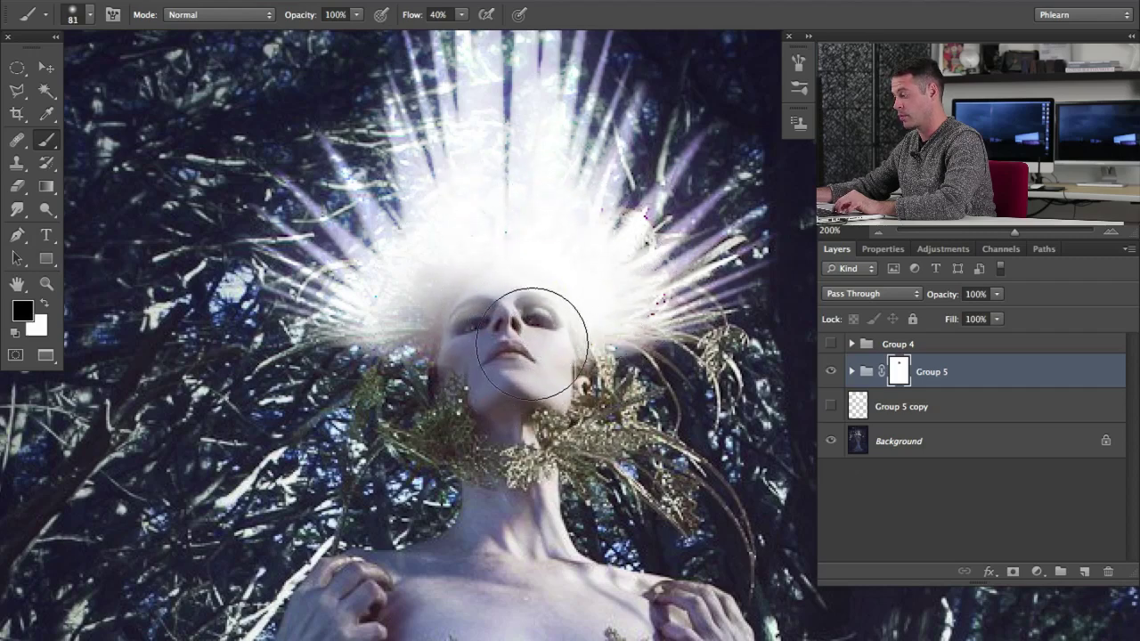
key("x")
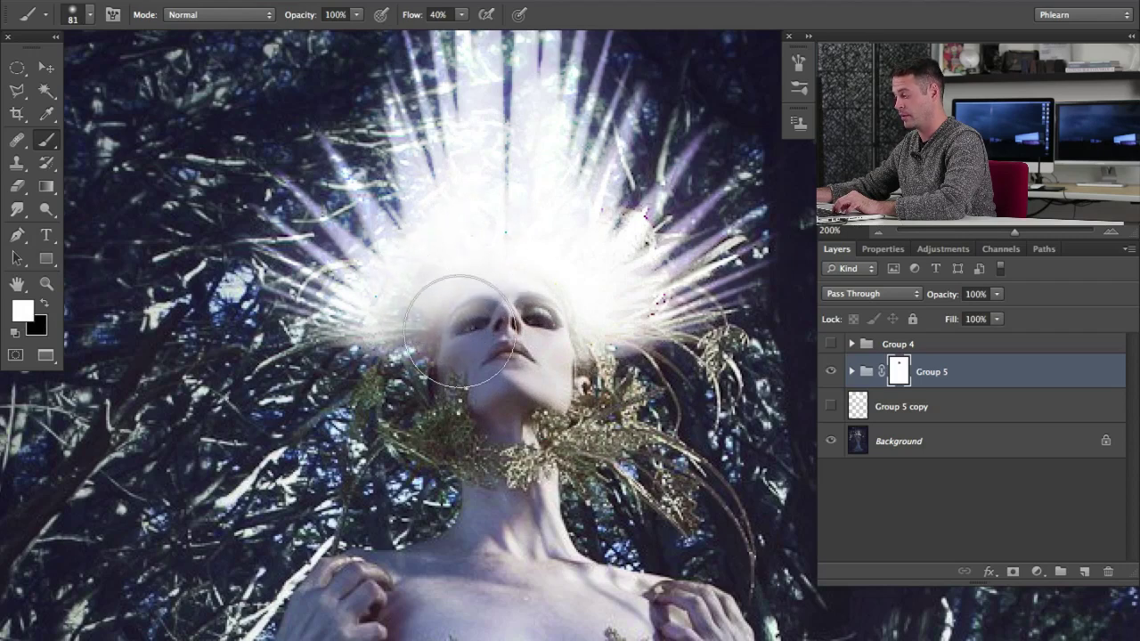
key("x")
key("x")
key("x")
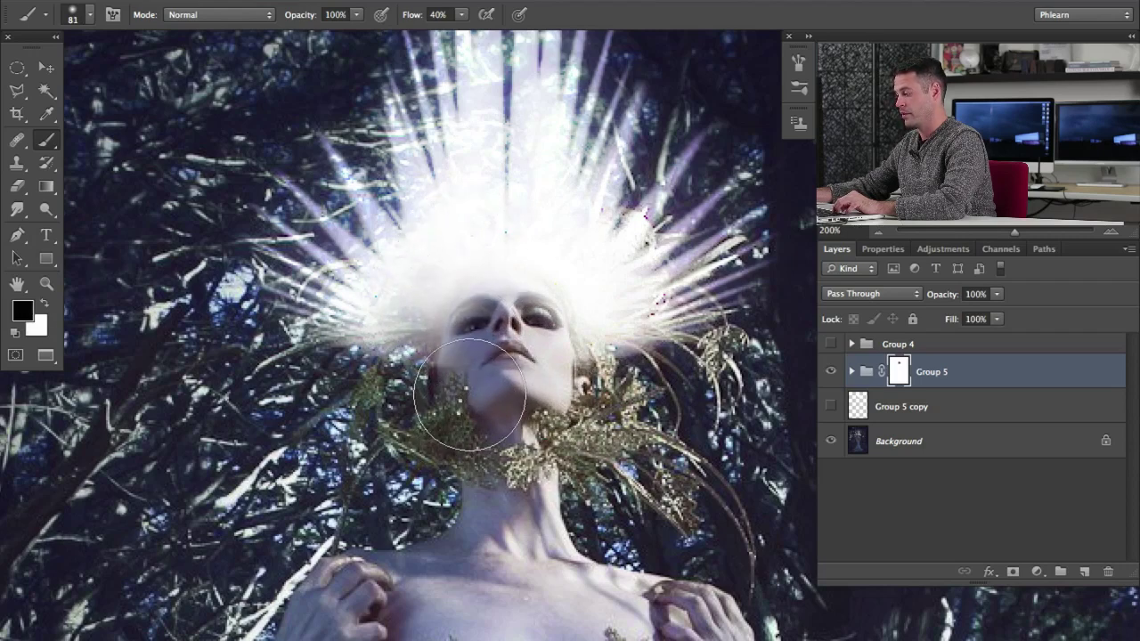
key("x")
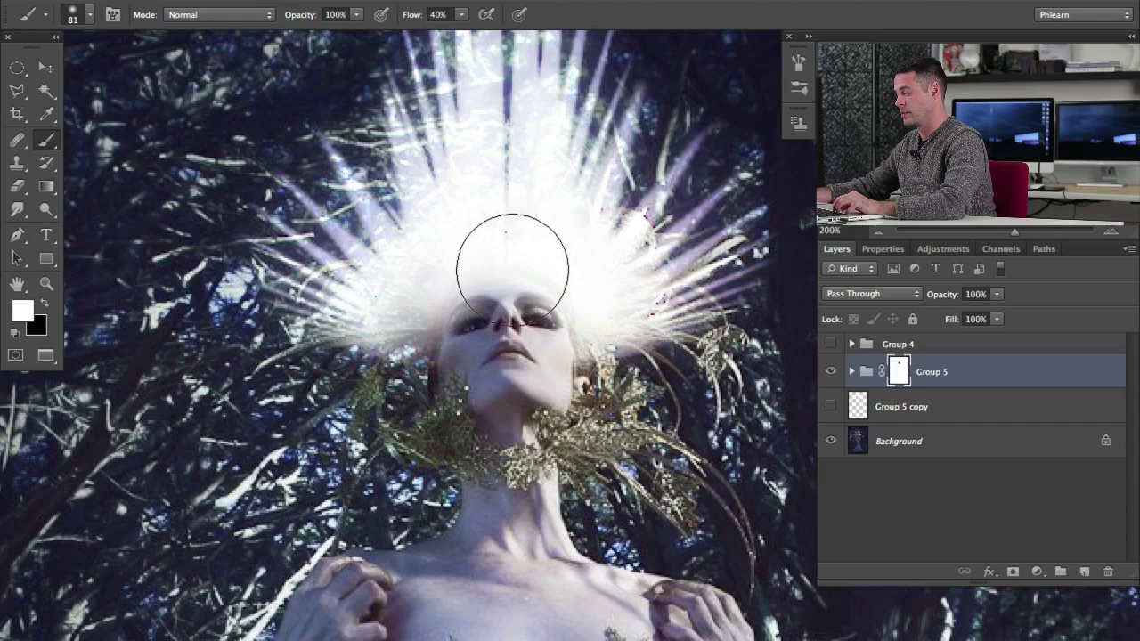
left_click(831, 371)
left_click(831, 371)
left_click(831, 372)
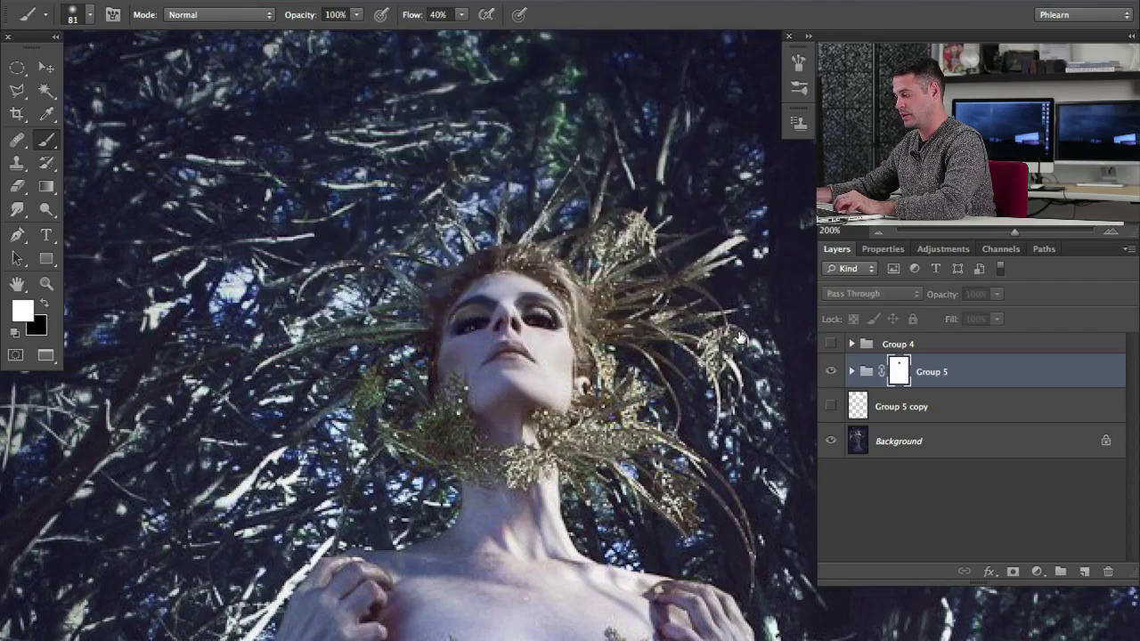
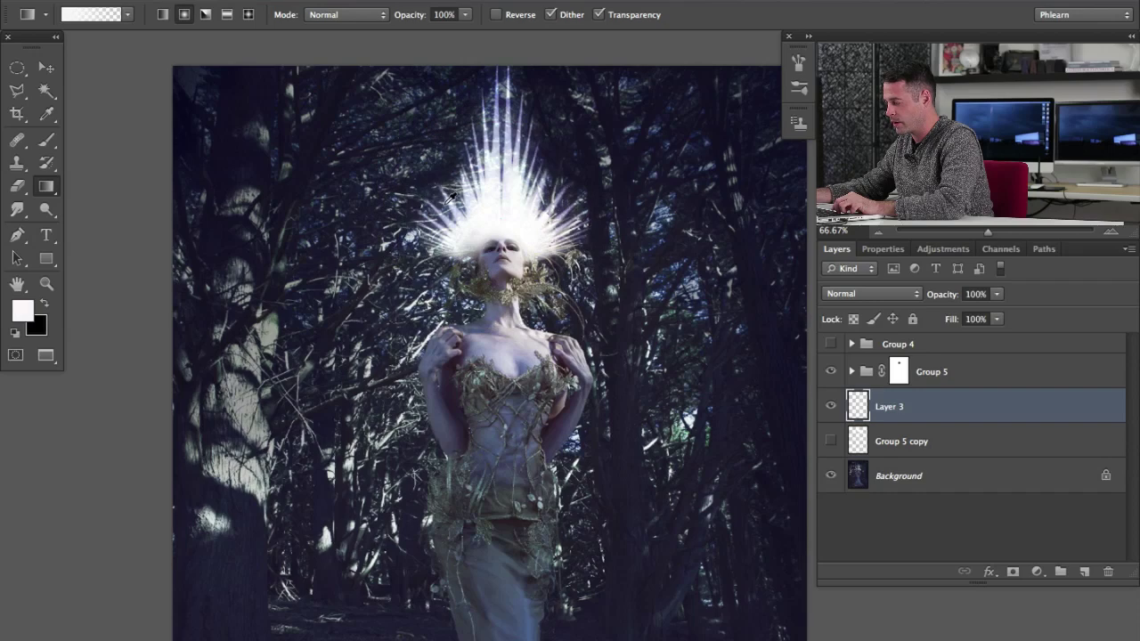
Step: Draw a pale lavender radial Foreground to Transparent gradient outward from the crown on the new layer and compare the image without it
left_click_drag(450, 194, 454, 113)
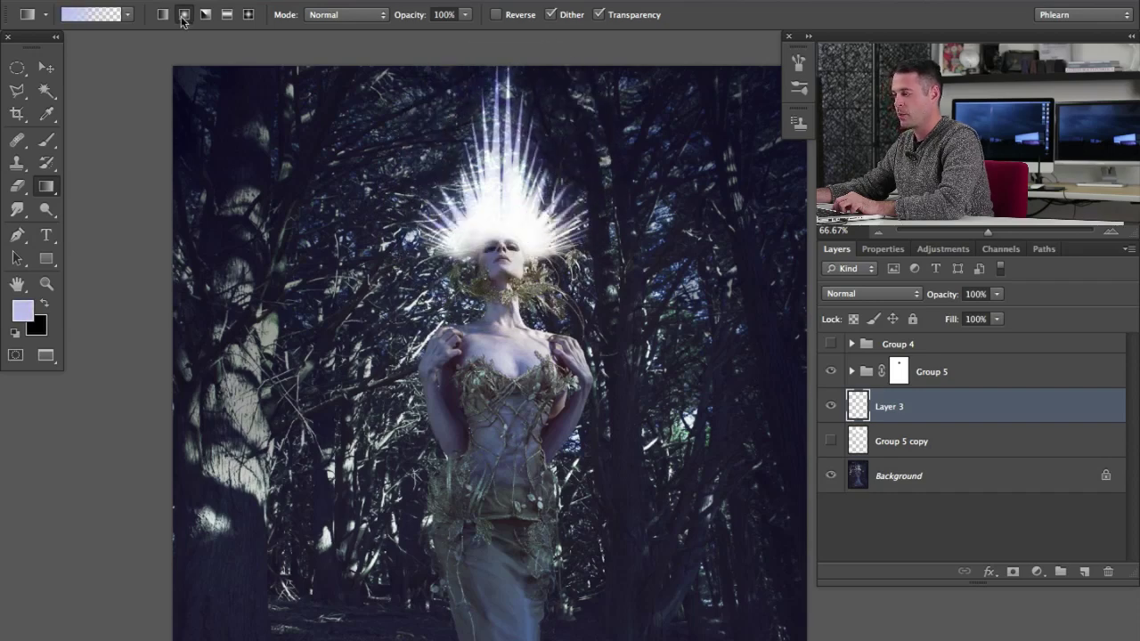
left_click(92, 15)
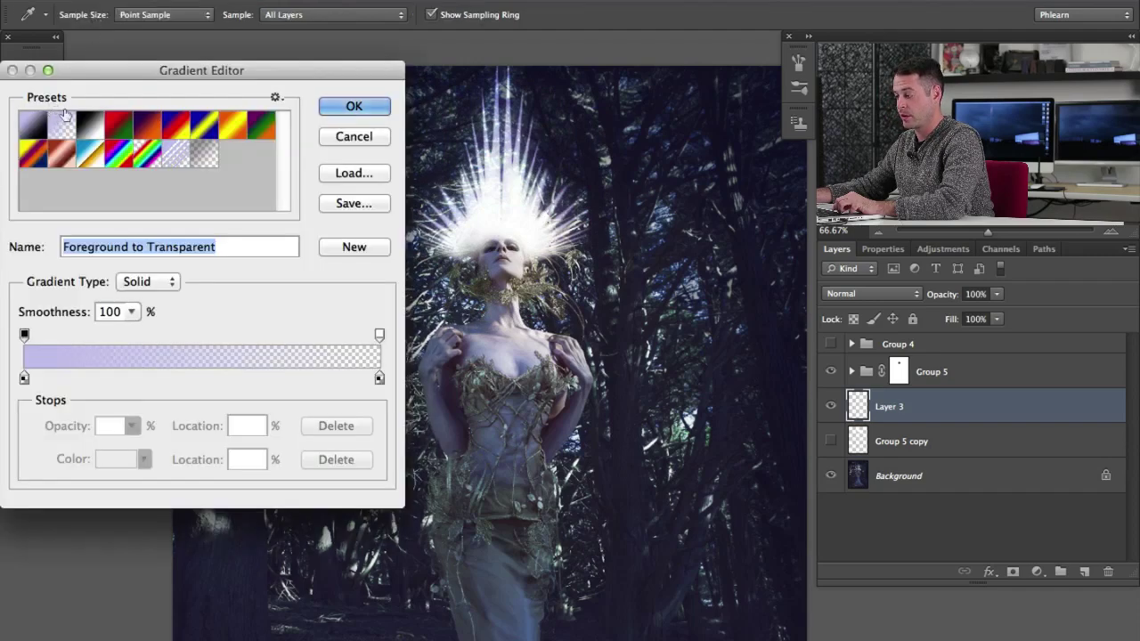
left_click(349, 109)
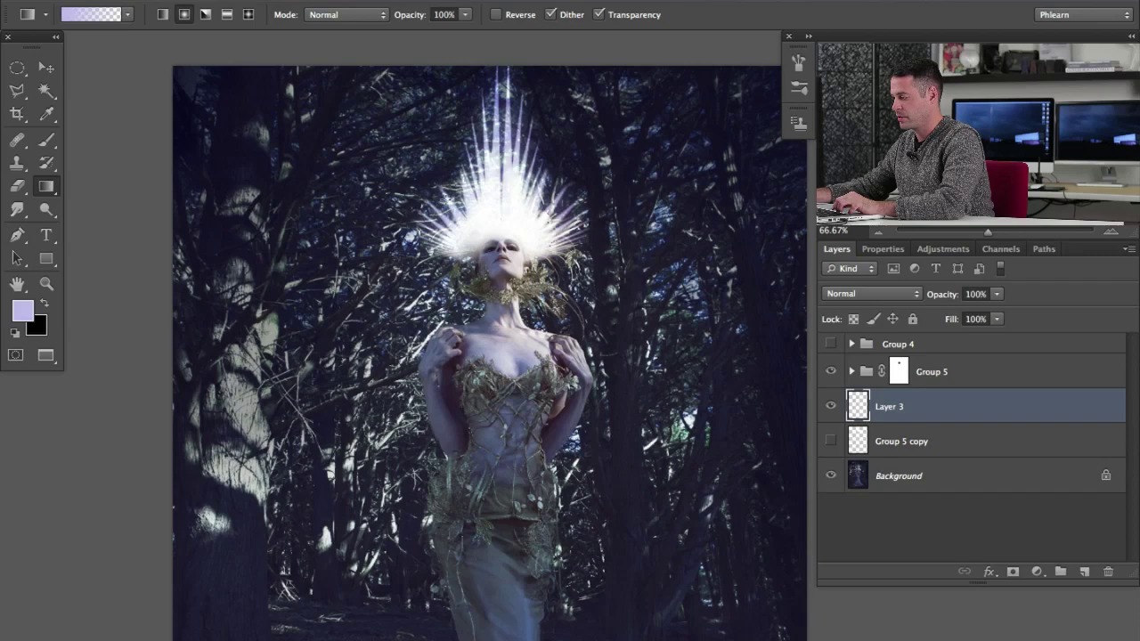
left_click_drag(645, 333, 645, 333)
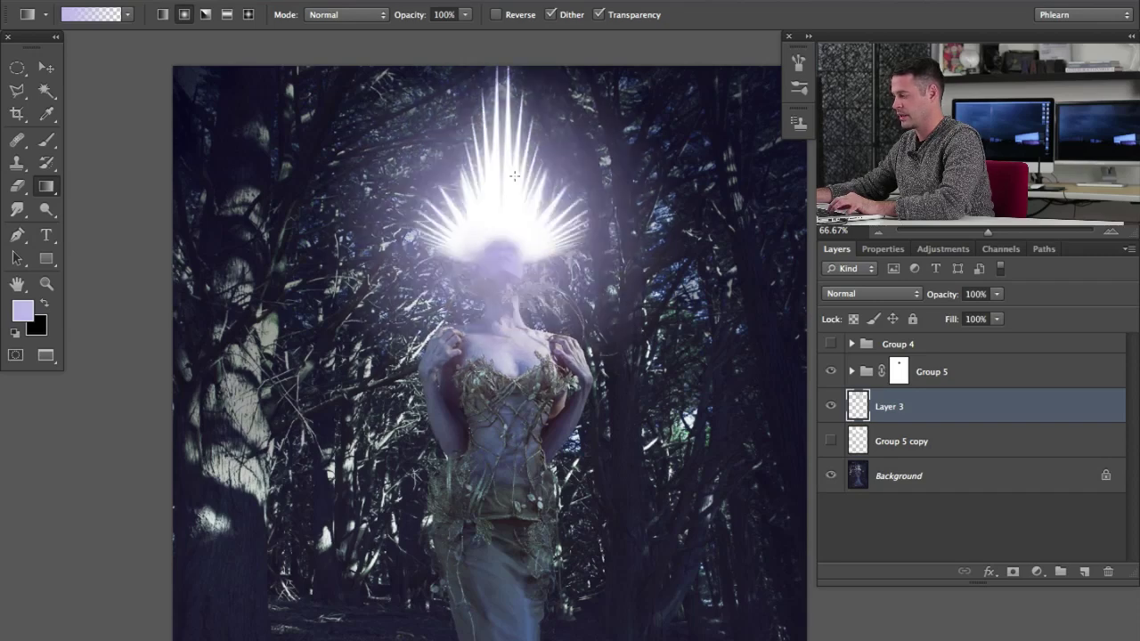
key("super+comma")
key("super+comma")
key("super+comma")
key("super+comma")
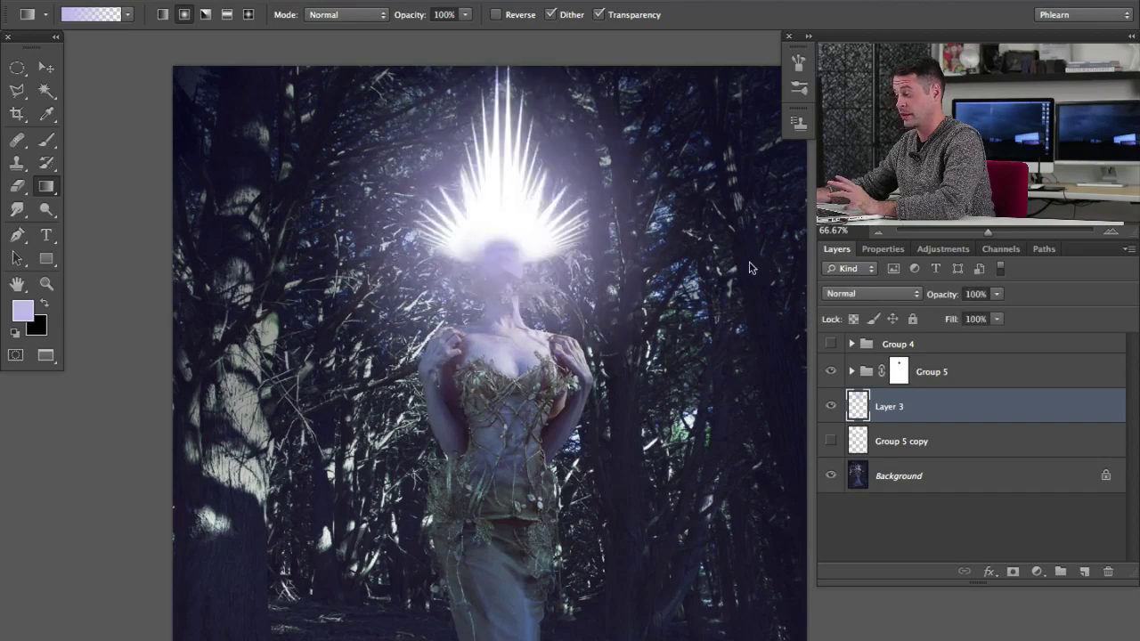
Step: Set the lavender gradient layer's blend mode to Lighten
left_click(871, 294)
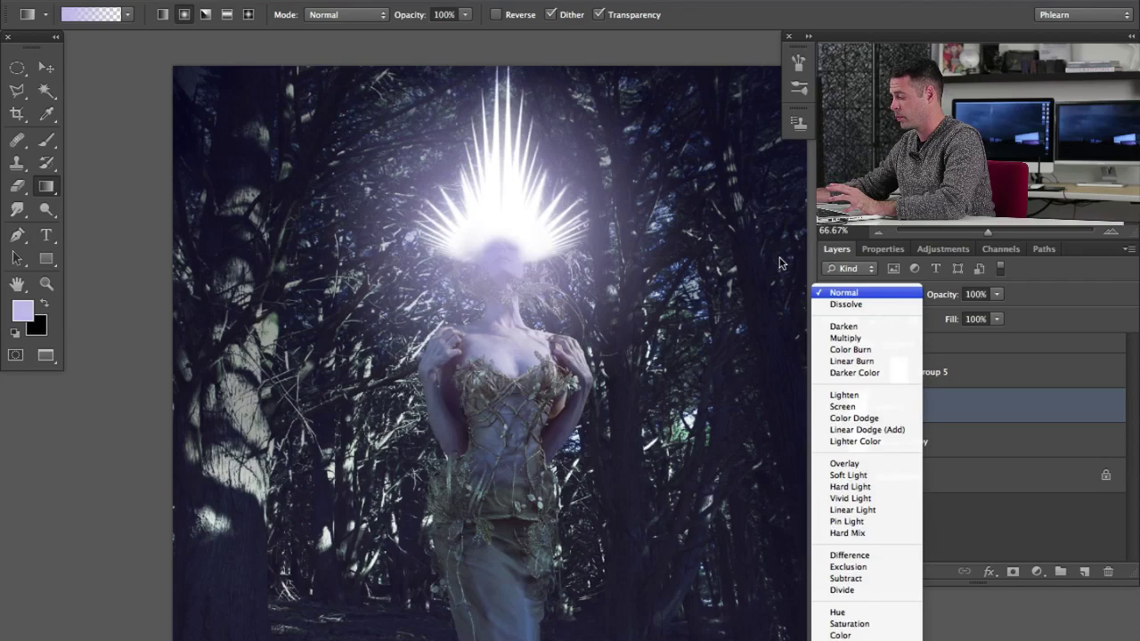
key("Down")
key("Down")
key("Down")
key("Down")
key("Down")
key("Down")
key("Down")
key("Down")
key("Down")
key("Down")
key("Down")
key("Down")
key("Down")
key("Up")
key("Up")
key("Up")
key("Up")
key("Up")
key("Up")
key("Return")
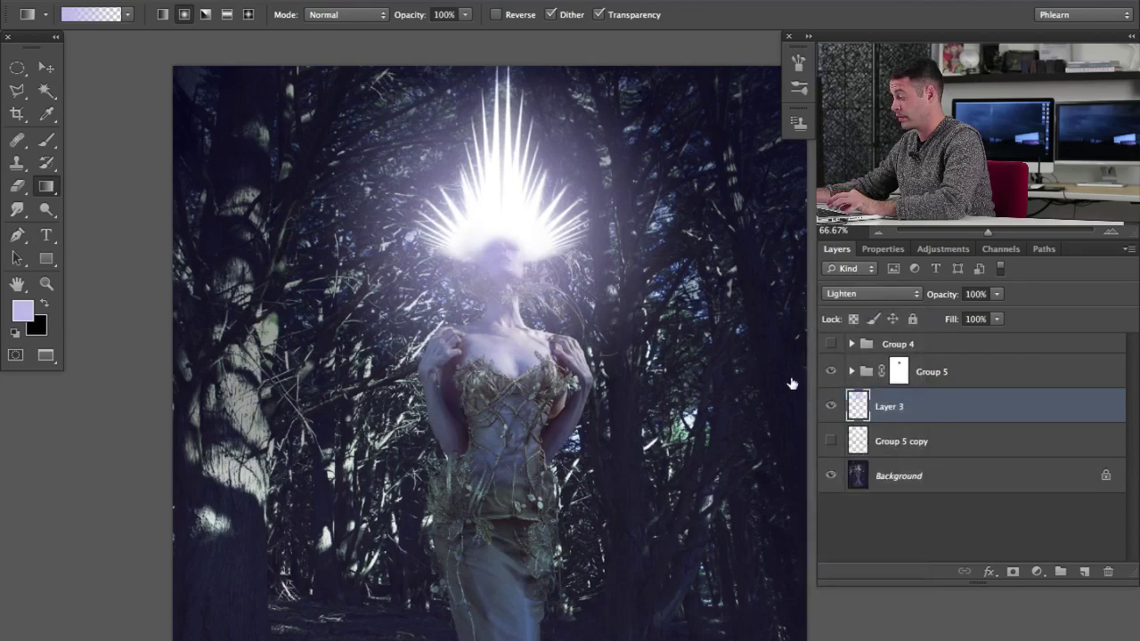
Step: Add a mask to the lavender glow layer and paint black over the face, neck and shoulders with a large soft brush
left_click(1013, 572)
key("b")
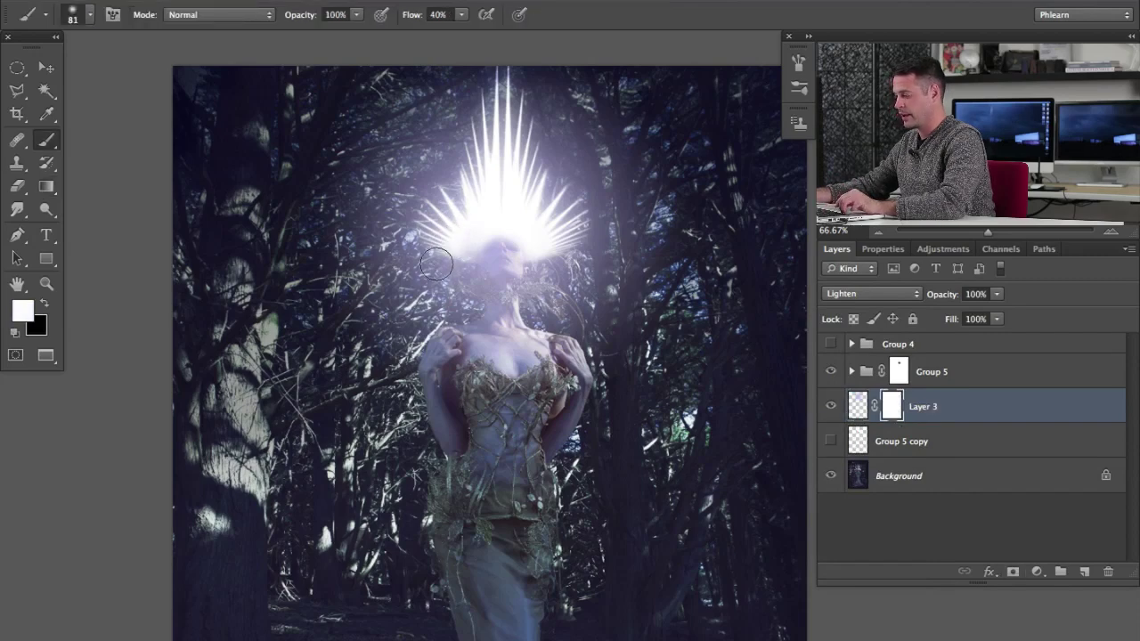
left_click_drag(466, 316, 512, 311)
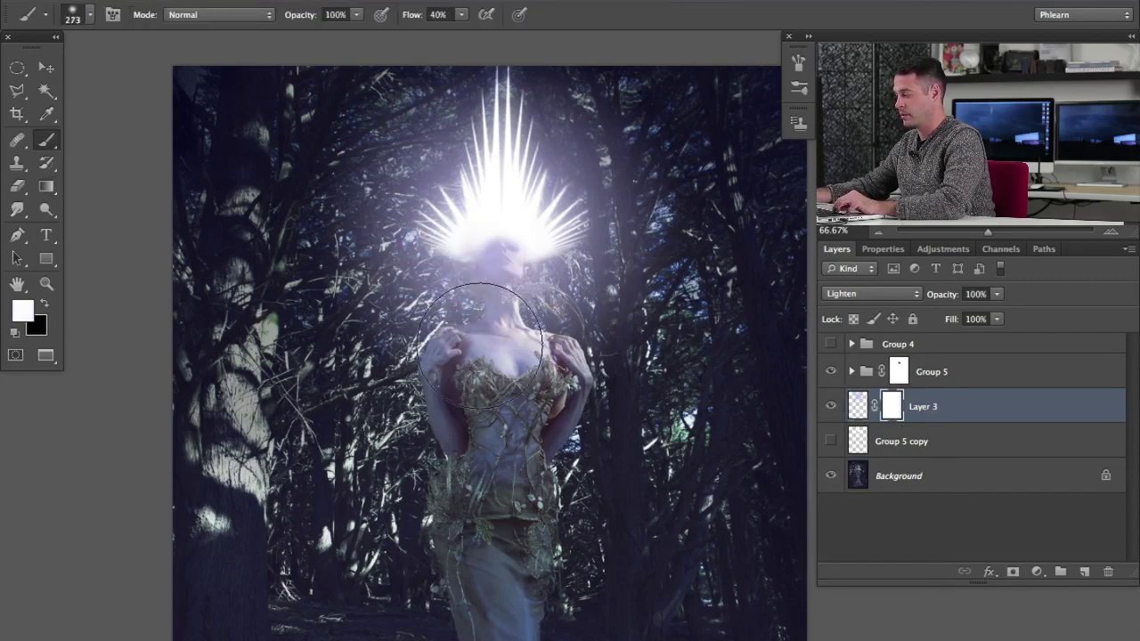
key("x")
mouse_move(503, 273)
left_mouse_down()
mouse_move(508, 259)
mouse_move(495, 269)
left_mouse_up()
mouse_move(485, 340)
left_mouse_down()
mouse_move(527, 340)
mouse_move(521, 307)
mouse_move(595, 317)
mouse_move(579, 177)
mouse_move(614, 175)
mouse_move(578, 248)
mouse_move(413, 193)
mouse_move(424, 139)
mouse_move(391, 181)
mouse_move(400, 341)
mouse_move(495, 259)
mouse_move(489, 333)
mouse_move(475, 376)
mouse_move(482, 323)
mouse_move(375, 340)
mouse_move(438, 362)
mouse_move(481, 307)
mouse_move(481, 267)
left_mouse_up()
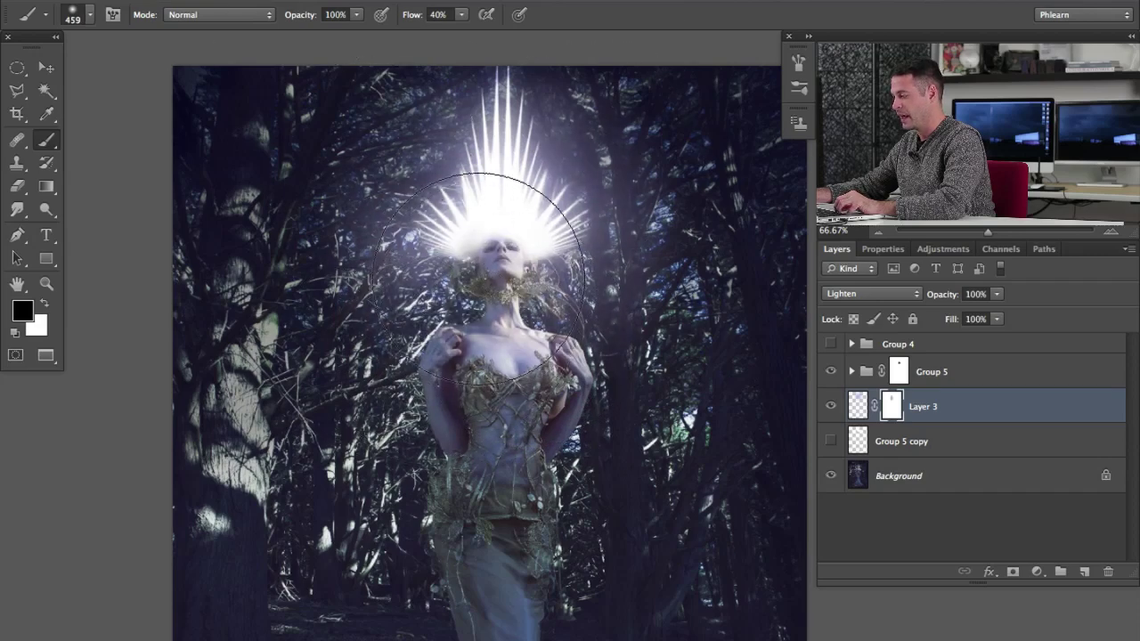
key("x")
key("x")
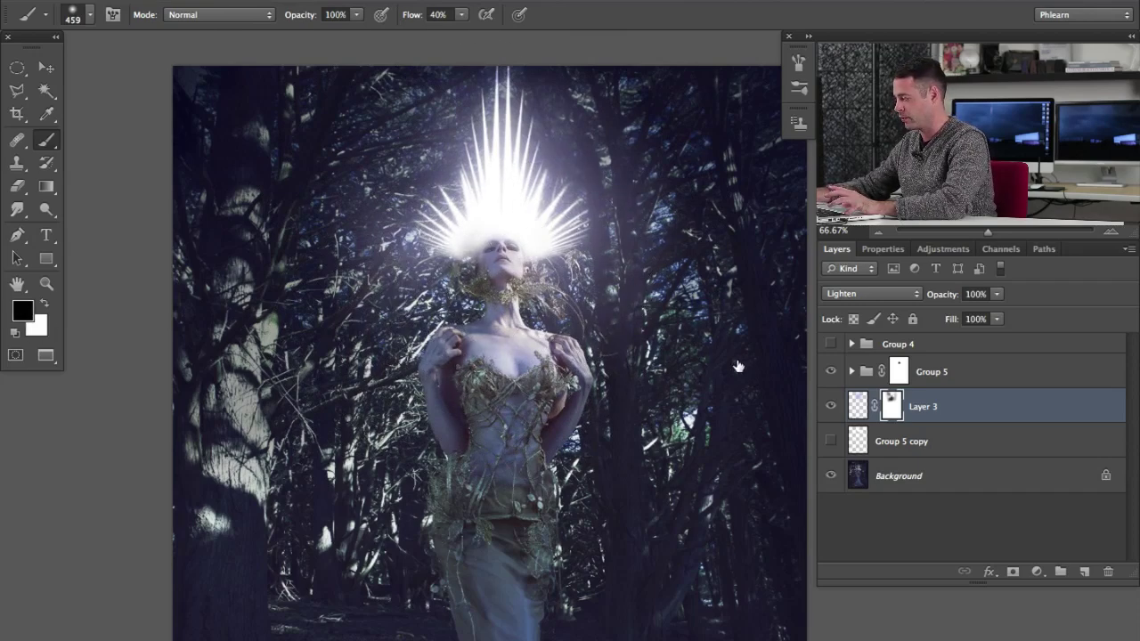
Step: Compare the image without the glow layer and paint black over the torso on its mask with a 459-pixel brush
key("super+comma")
key("super+comma")
key("super+comma")
key("super+comma")
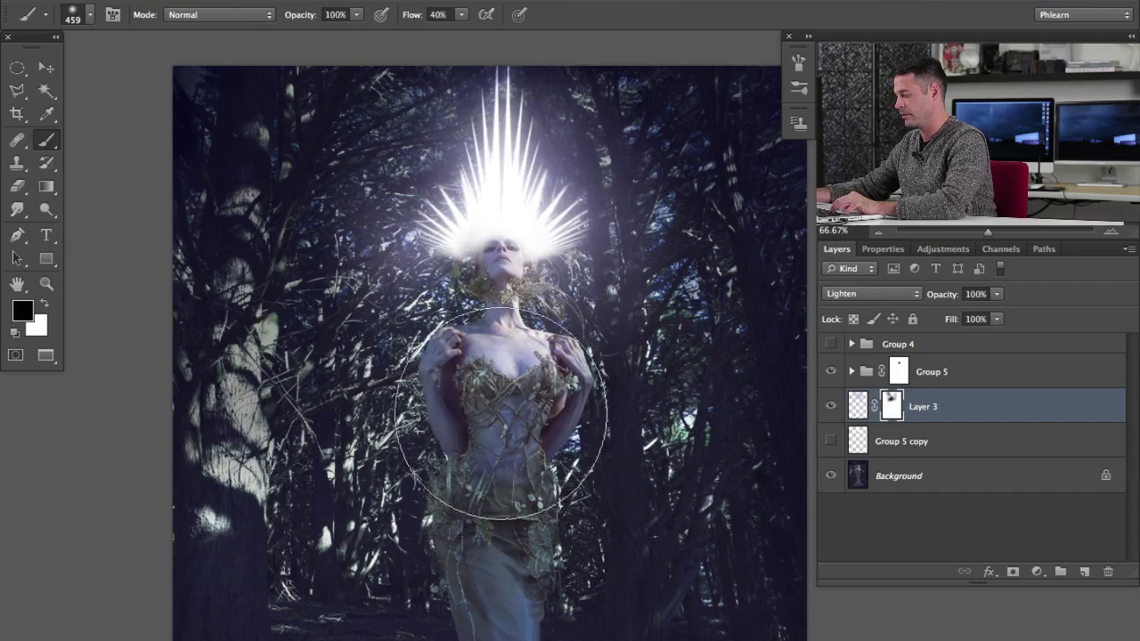
key("x")
key("x")
left_click_drag(557, 398, 543, 409)
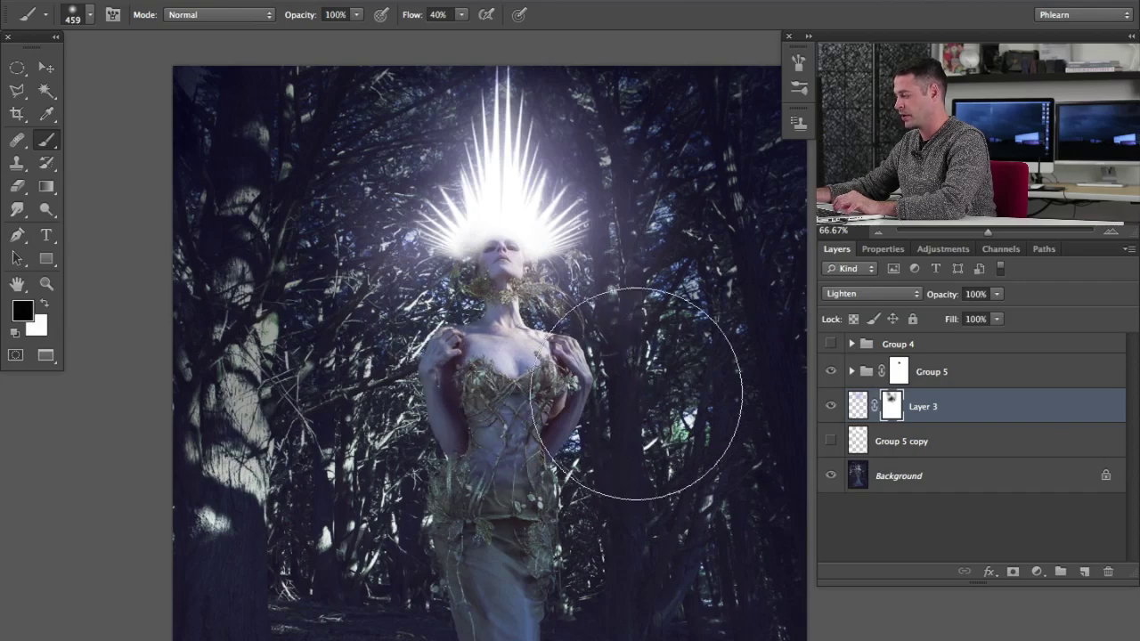
Step: View the glow layer's mask alone, then compare the image with the layer hidden and with its mask disabled
left_click(891, 406, "alt")
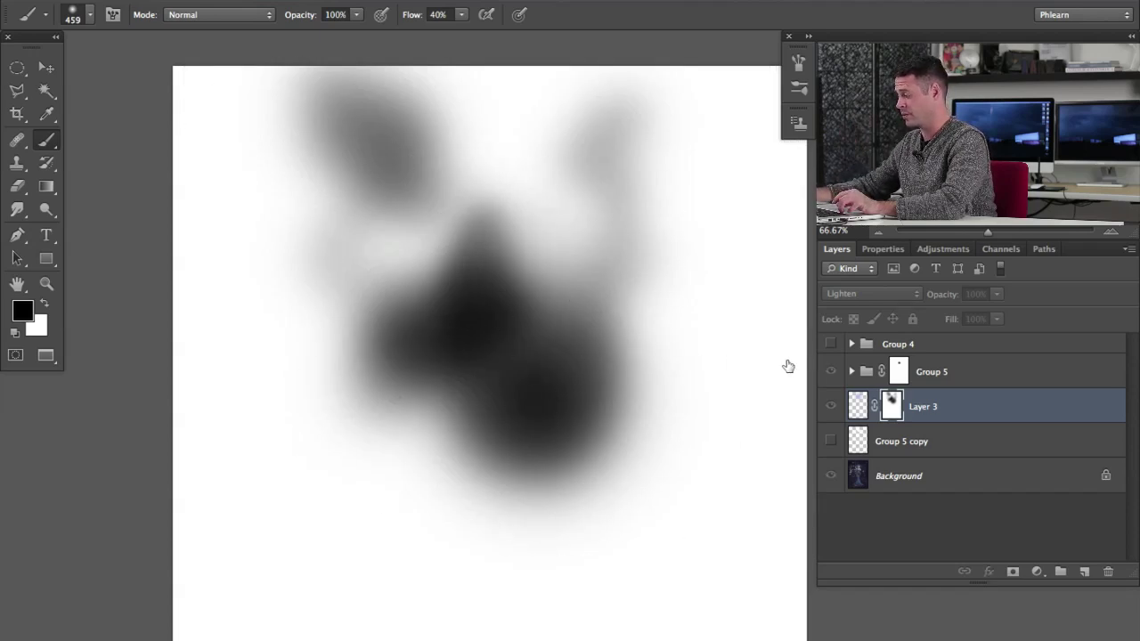
left_click(891, 406, "alt")
left_click(830, 407)
left_click(830, 406)
left_click(830, 406)
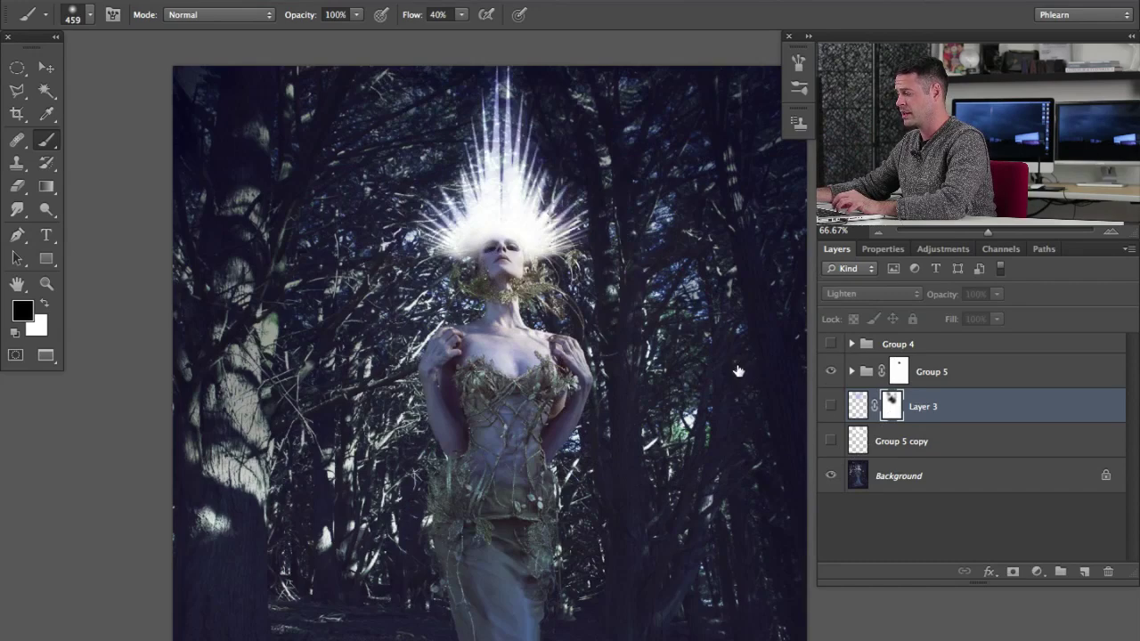
left_click(830, 406)
left_click(891, 406, "shift")
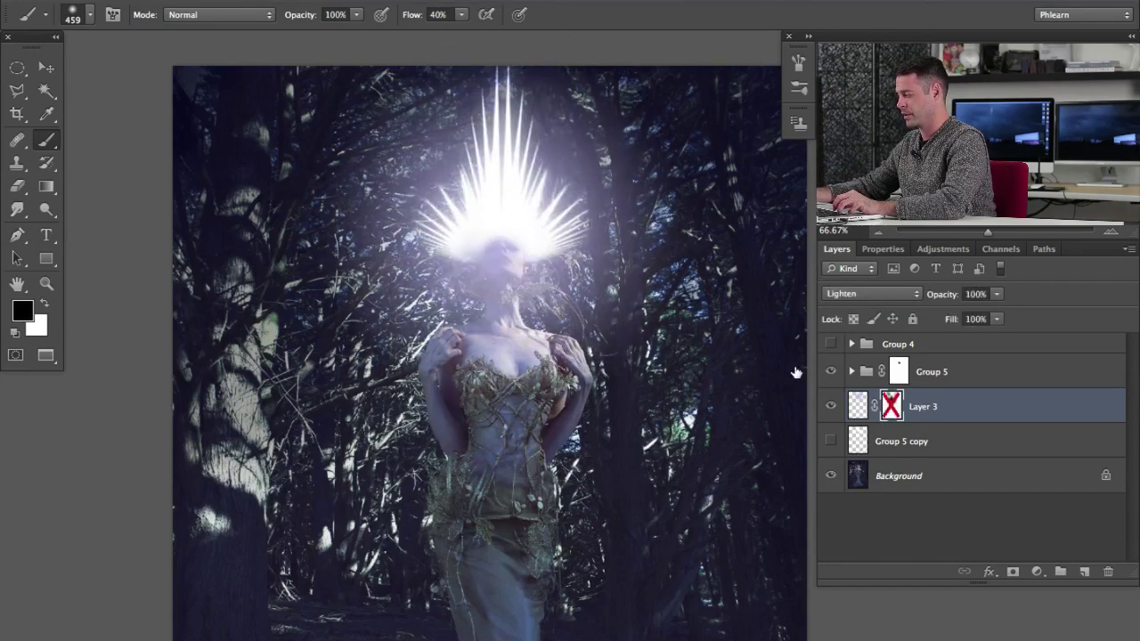
key("shift+ctrl+backslash")
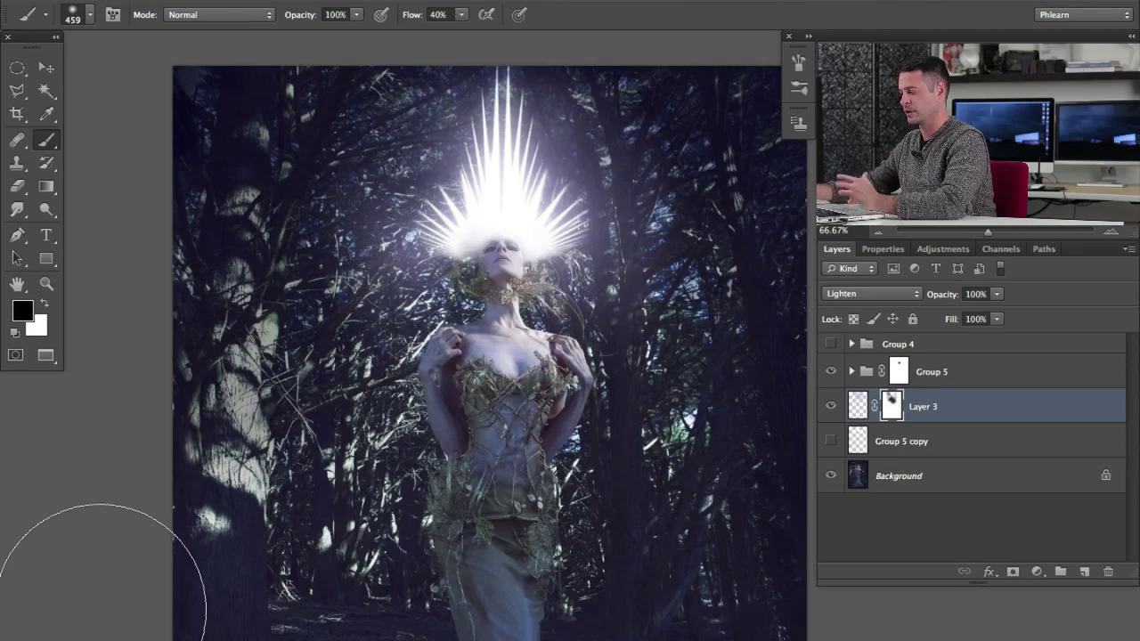
Step: Examine the glow's effect on the whole figure, from the crown down to the gown's train
mouse_move(501, 296)
left_mouse_down()
mouse_move(483, 234)
mouse_move(493, 268)
left_mouse_up()
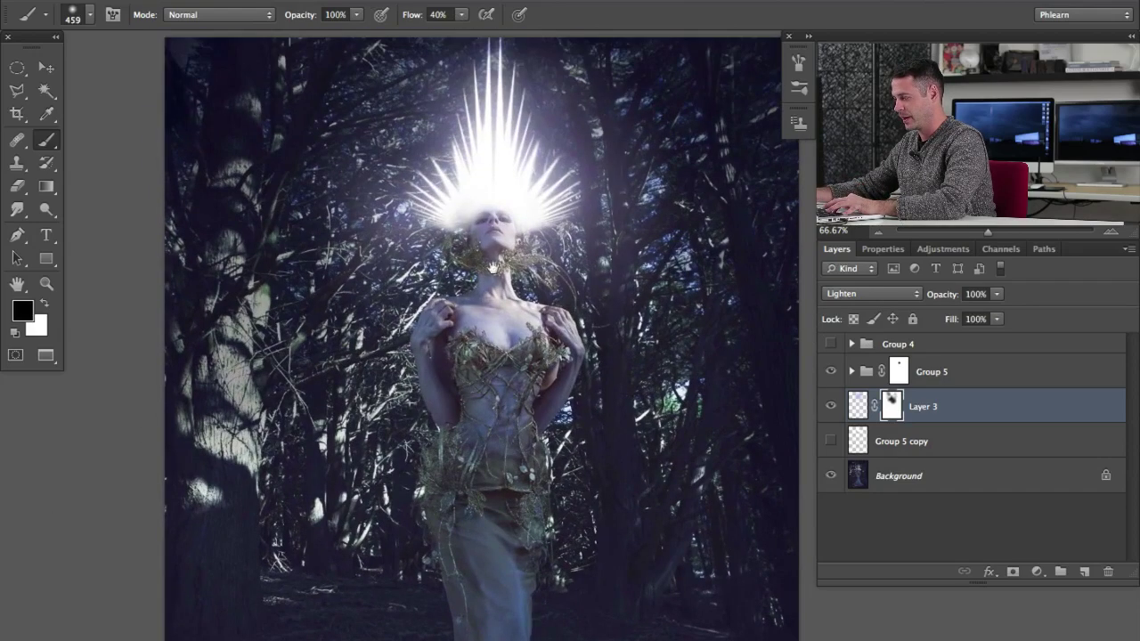
mouse_move(525, 332)
left_mouse_down()
mouse_move(456, 334)
mouse_move(401, 406)
left_mouse_up()
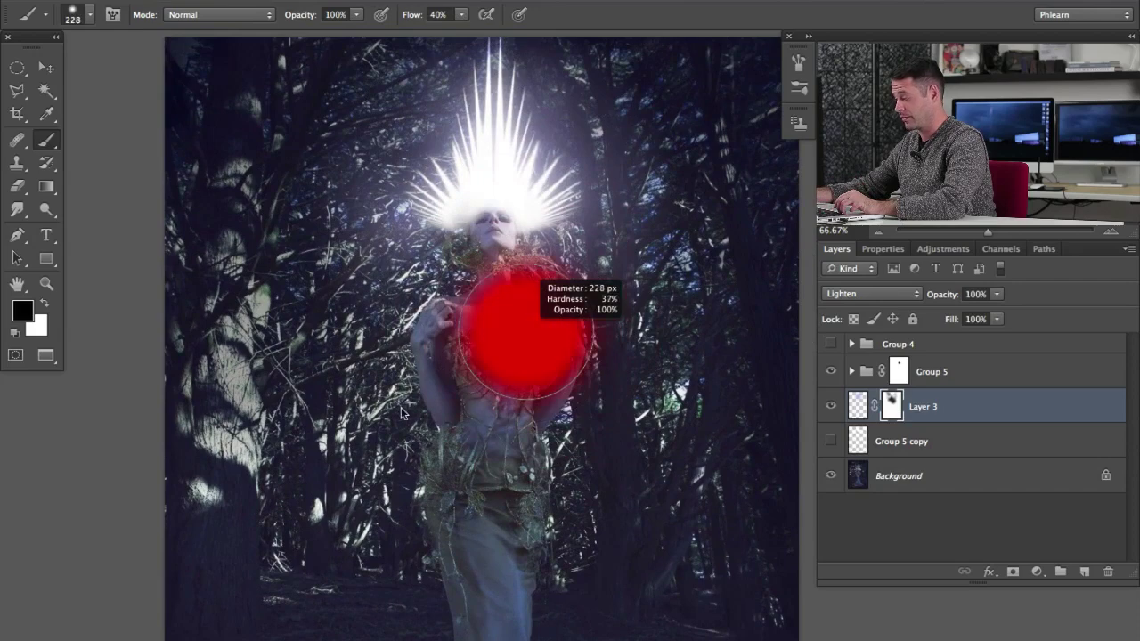
left_click_drag(594, 376, 538, 333)
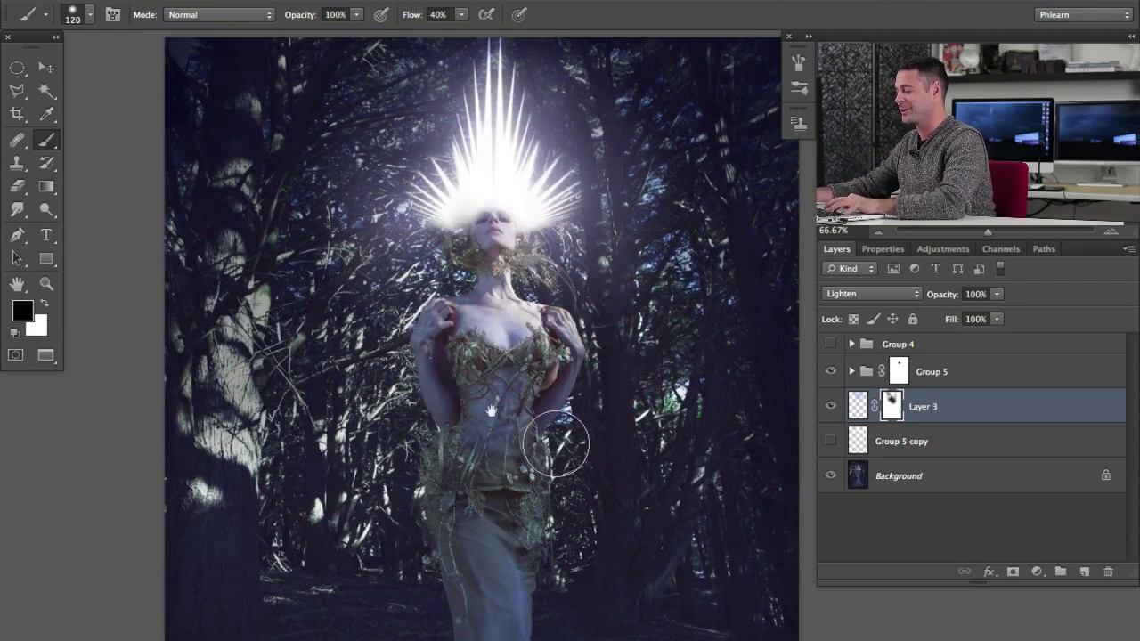
left_click_drag(491, 411, 506, 357)
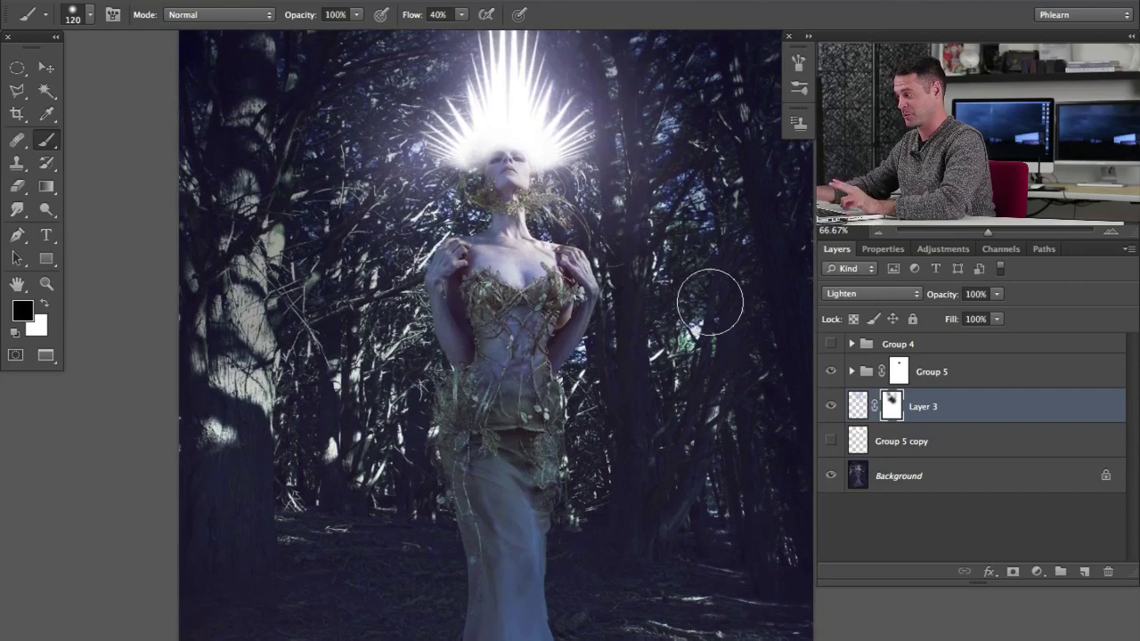
left_click_drag(551, 337, 543, 337)
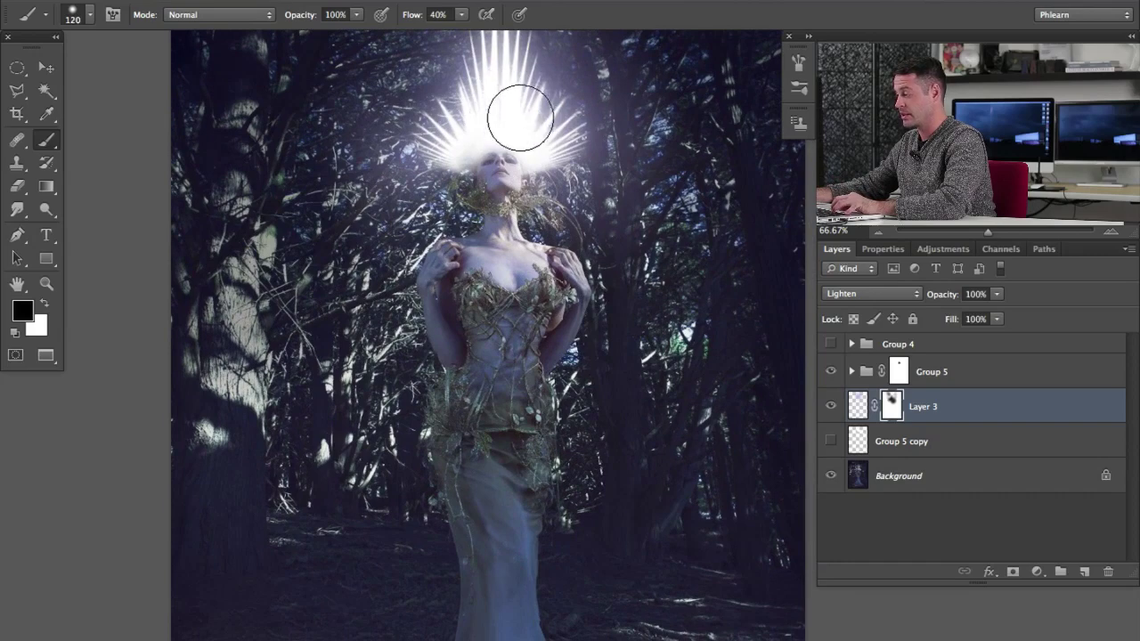
left_click_drag(478, 285, 474, 125)
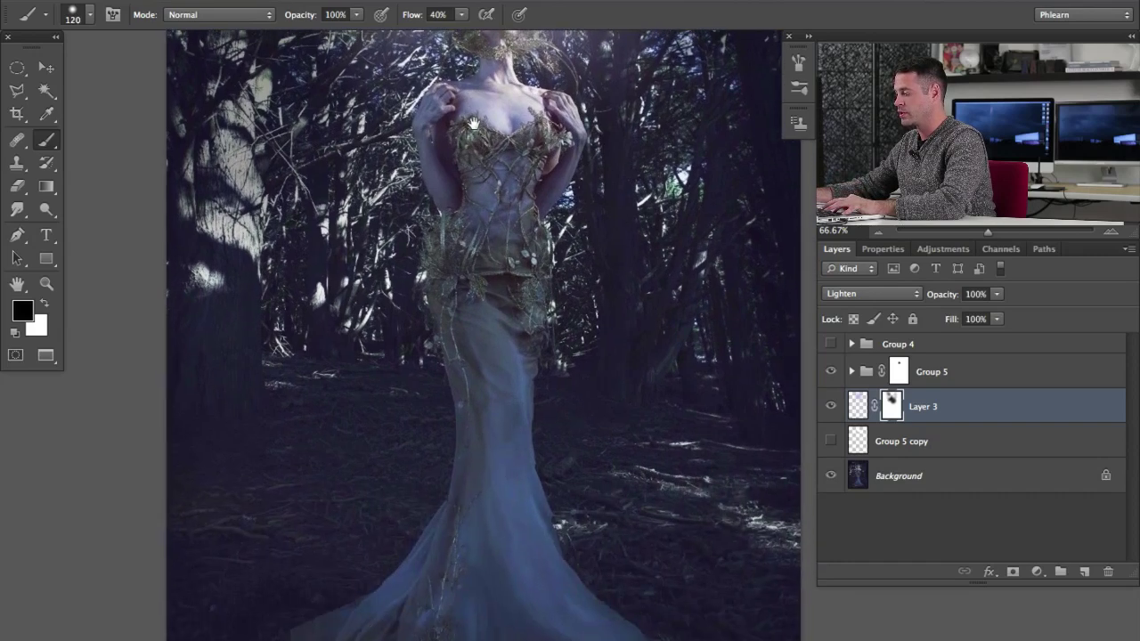
left_click_drag(462, 216, 472, 312)
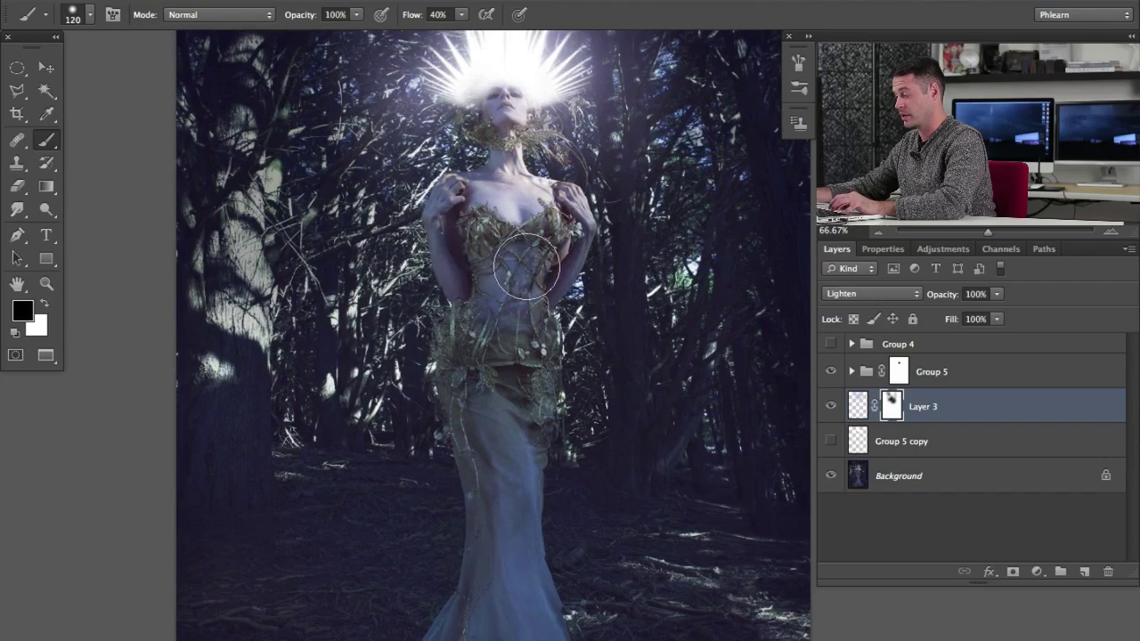
scroll(538, 368, "down", 3)
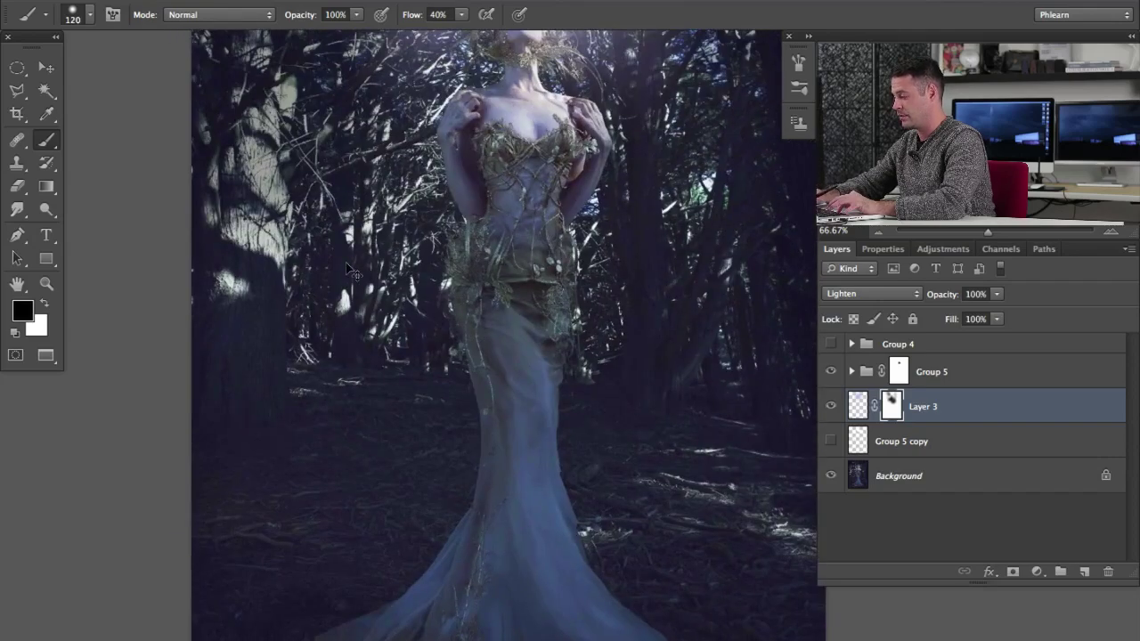
key("ctrl+minus")
left_click_drag(553, 331, 535, 357)
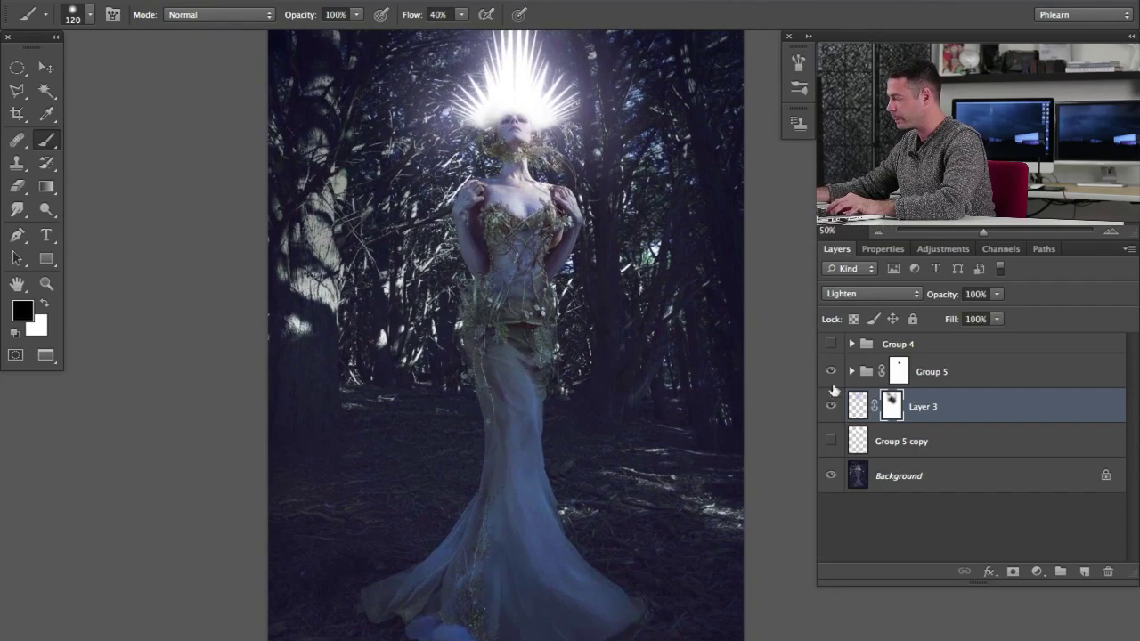
key("Tab")
key("Tab")
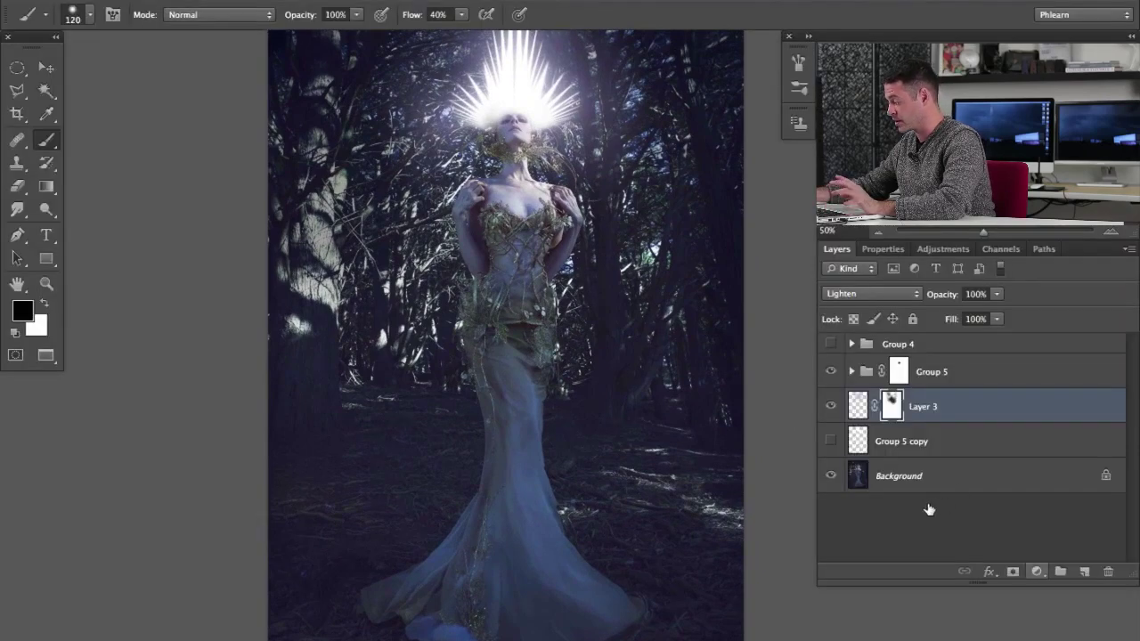
Step: Add a Curves adjustment layer that brightens the midtones, move it above the crown group and invert its mask to black
left_click(1037, 571)
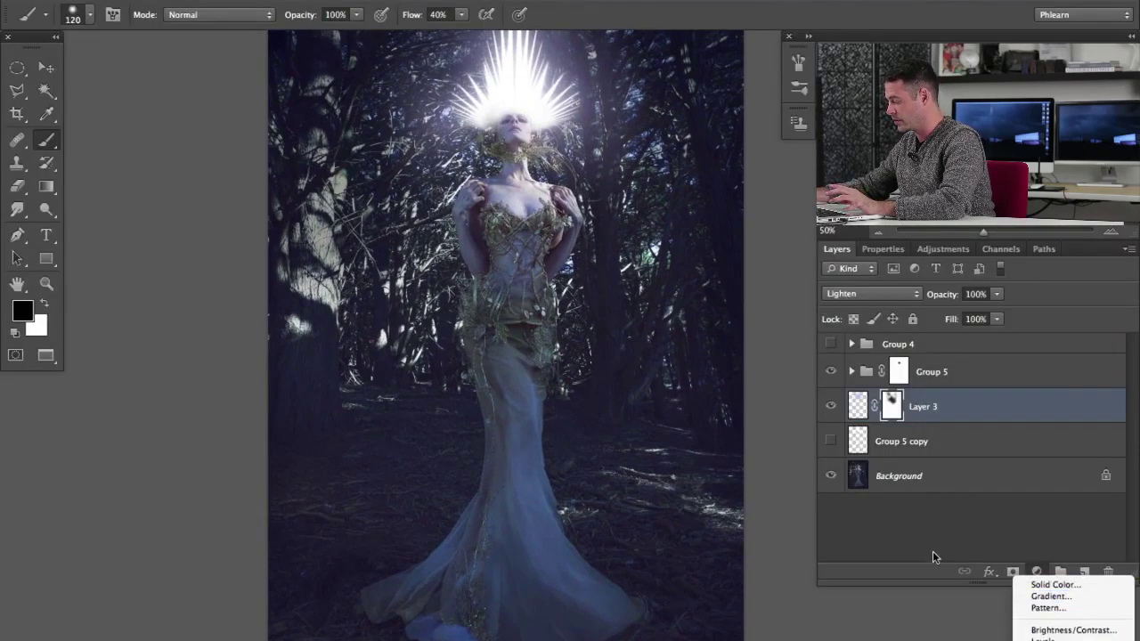
left_click(1046, 640)
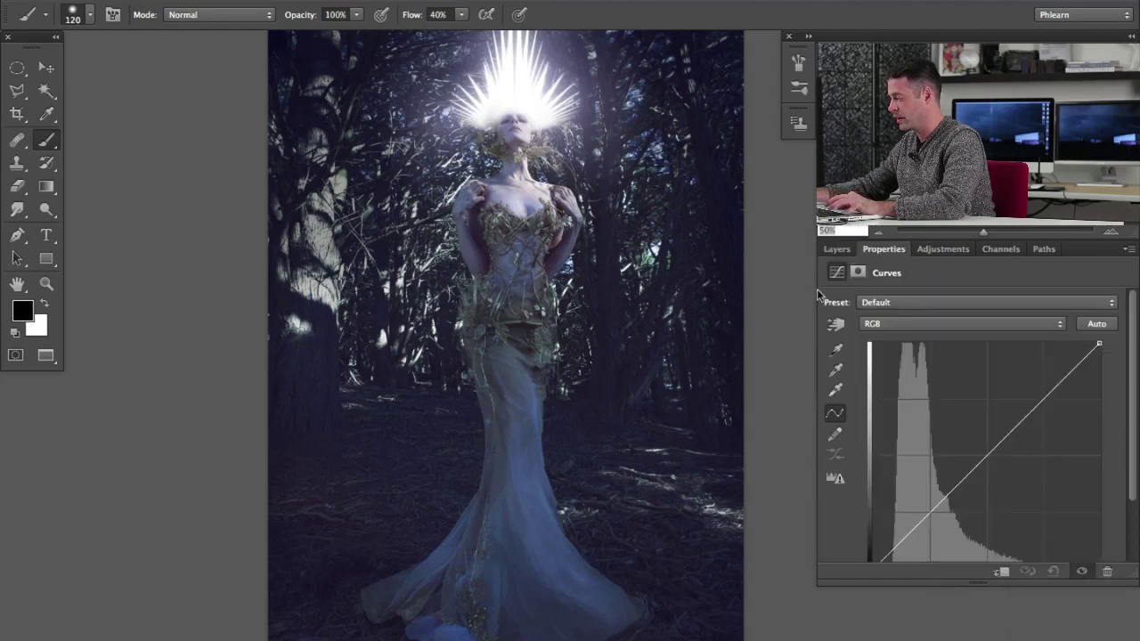
left_click_drag(970, 470, 946, 422)
left_click_drag(838, 372, 837, 370)
key("F7")
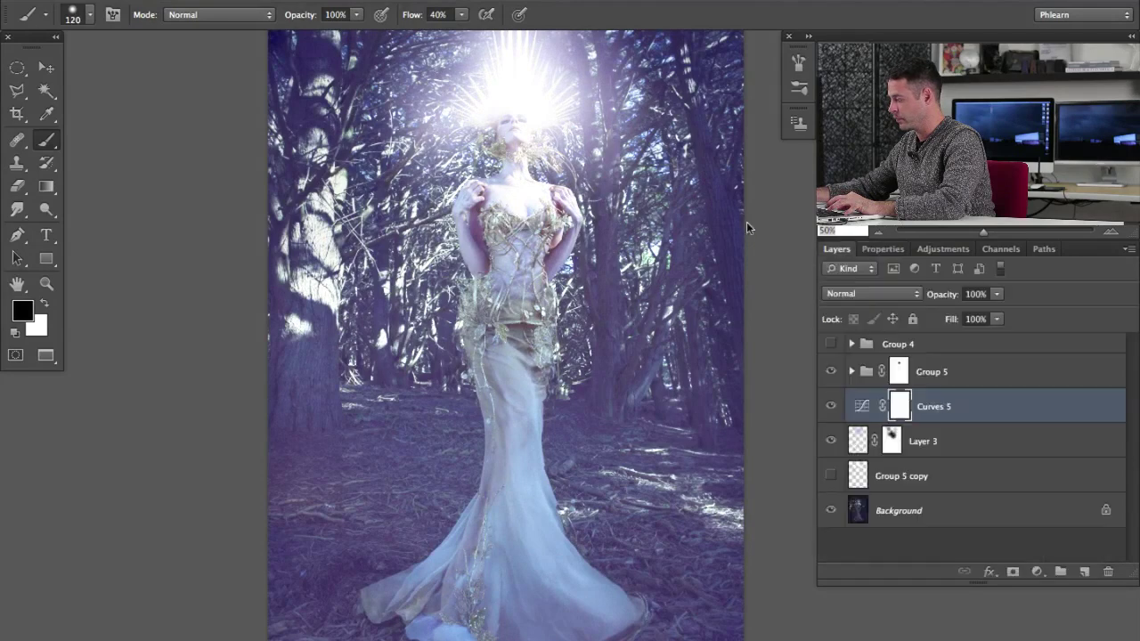
key("ctrl+bracketright")
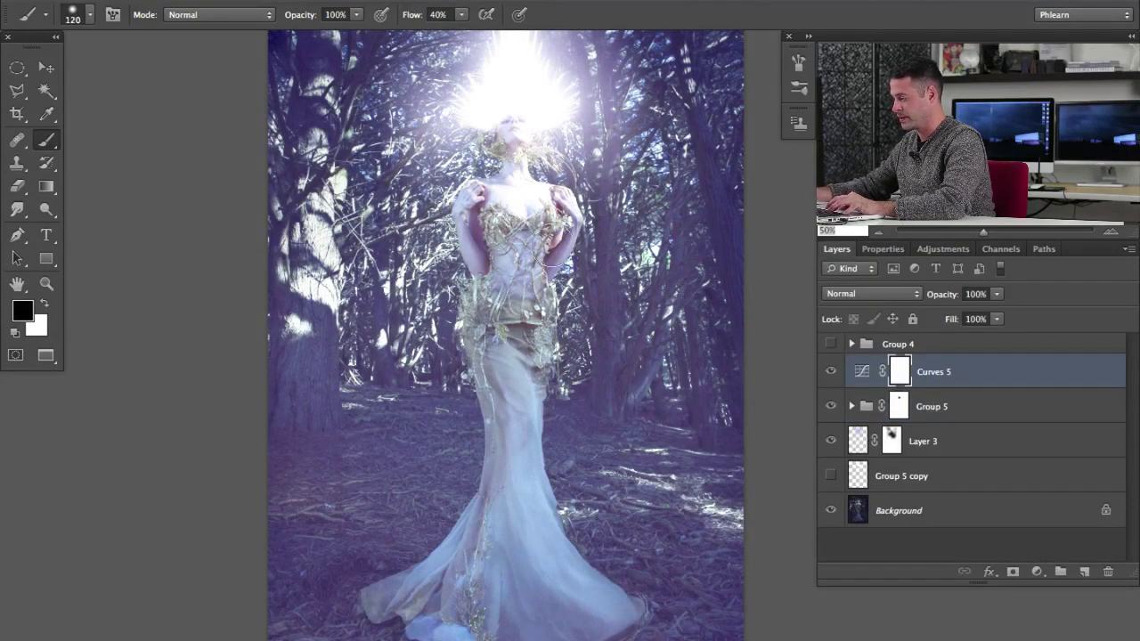
key("ctrl+i")
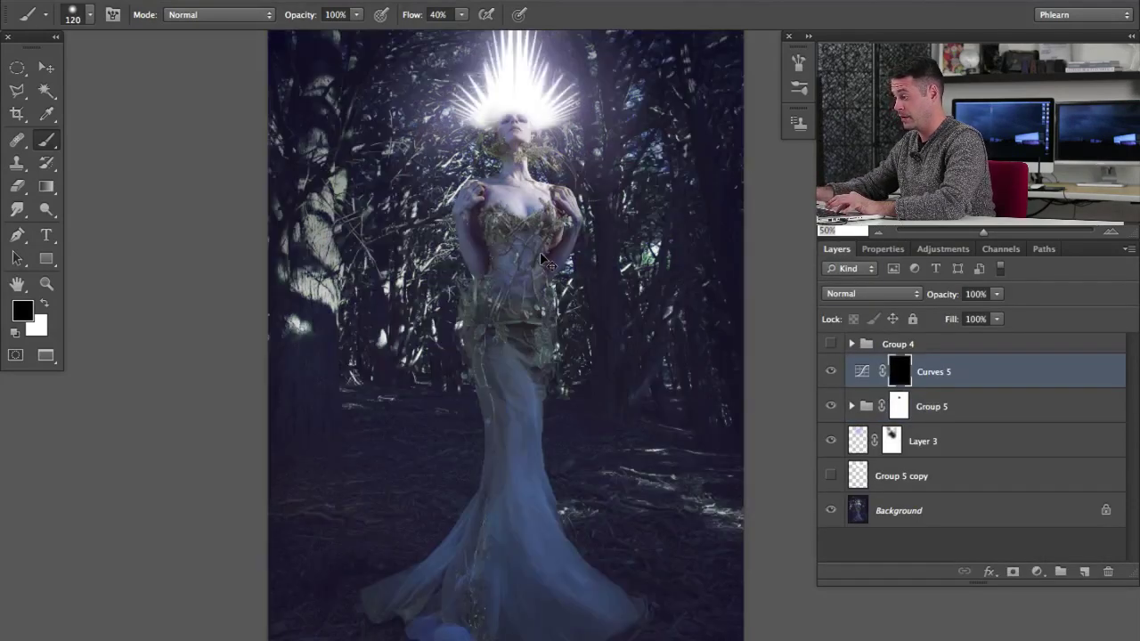
Step: Paint white on the Curves mask over the face, crown, chest, arms and dress with a soft brush of up to 212 pixels
key("x")
mouse_move(510, 205)
left_mouse_down()
mouse_move(513, 228)
mouse_move(523, 217)
left_mouse_up()
mouse_move(526, 219)
left_mouse_down()
mouse_move(560, 215)
mouse_move(485, 231)
mouse_move(516, 143)
mouse_move(508, 294)
mouse_move(526, 329)
mouse_move(503, 290)
mouse_move(529, 401)
mouse_move(537, 276)
left_mouse_up()
mouse_move(550, 223)
left_mouse_down()
mouse_move(483, 207)
mouse_move(502, 193)
mouse_move(522, 93)
mouse_move(490, 111)
mouse_move(518, 103)
left_mouse_up()
mouse_move(524, 201)
left_mouse_down()
mouse_move(527, 268)
mouse_move(512, 269)
left_mouse_up()
mouse_move(515, 142)
left_mouse_down()
mouse_move(489, 172)
mouse_move(493, 134)
mouse_move(478, 147)
mouse_move(534, 138)
mouse_move(553, 159)
mouse_move(545, 204)
left_mouse_up()
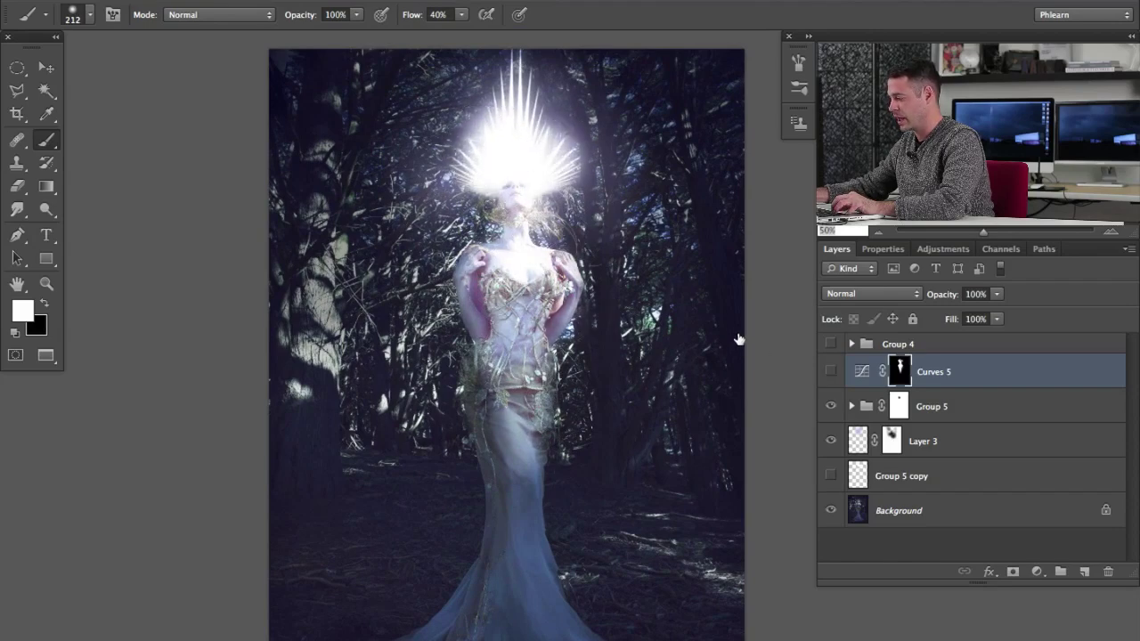
Step: Compare the figure with and without the brightening Curves layer and examine the image without the interface
left_click(831, 370)
left_click(831, 370)
key("ctrl+comma")
key("ctrl+comma")
key("ctrl+comma")
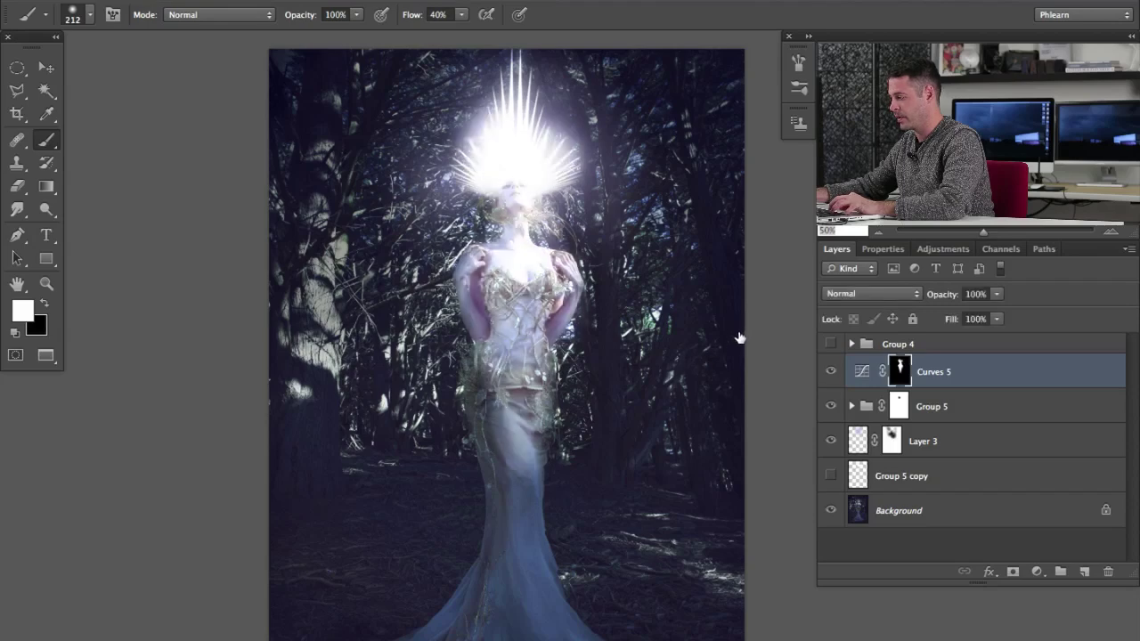
left_click_drag(549, 389, 538, 335)
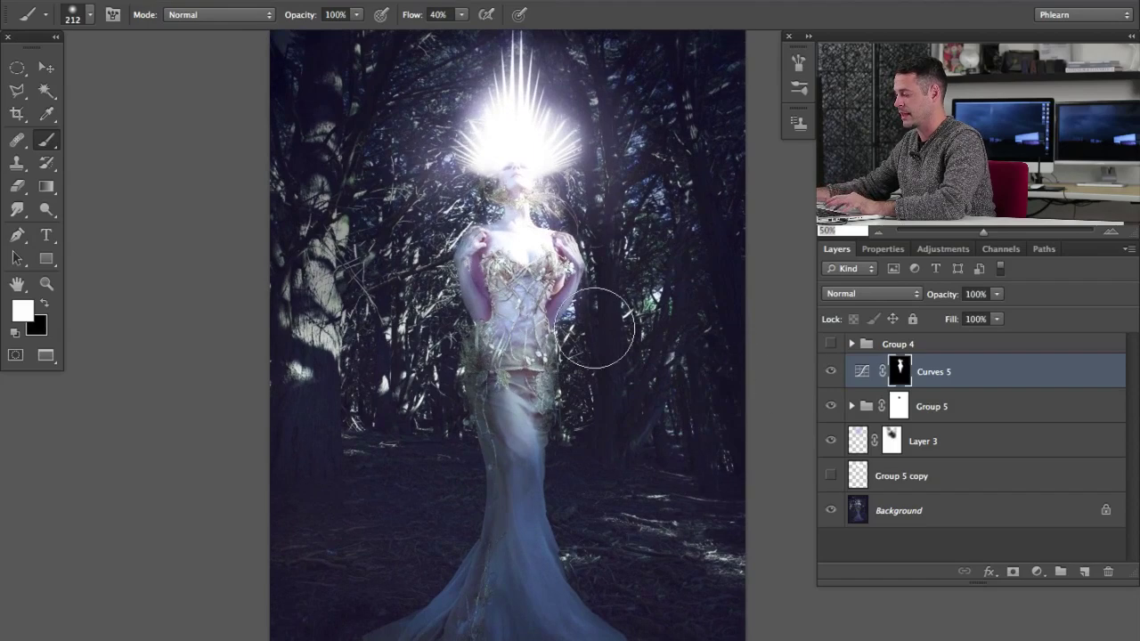
left_click_drag(488, 237, 479, 225)
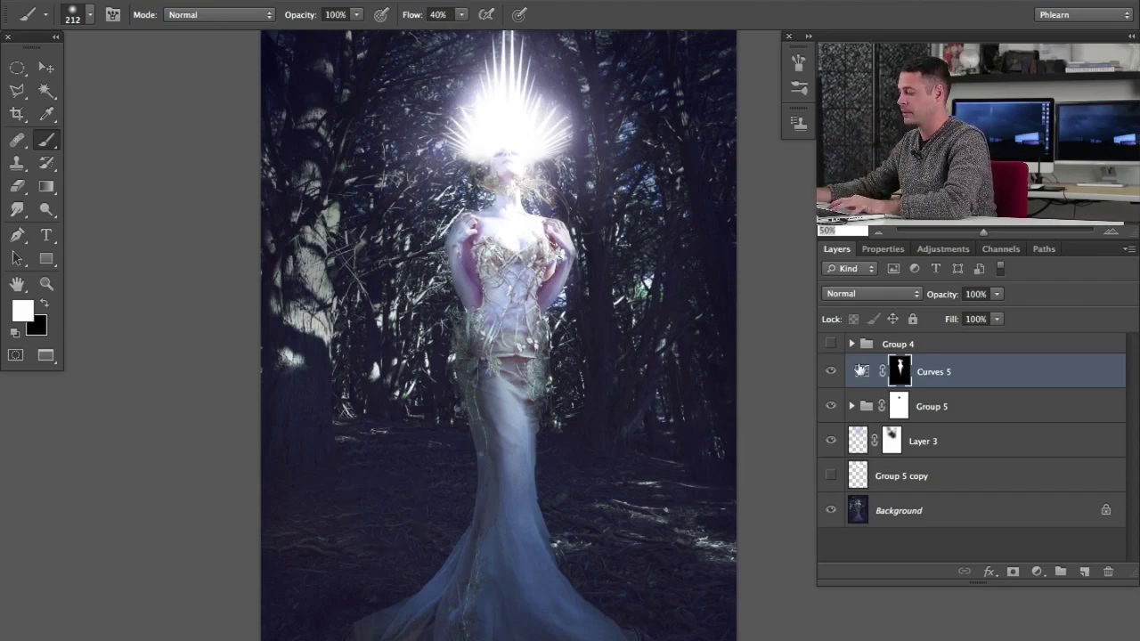
key("Tab")
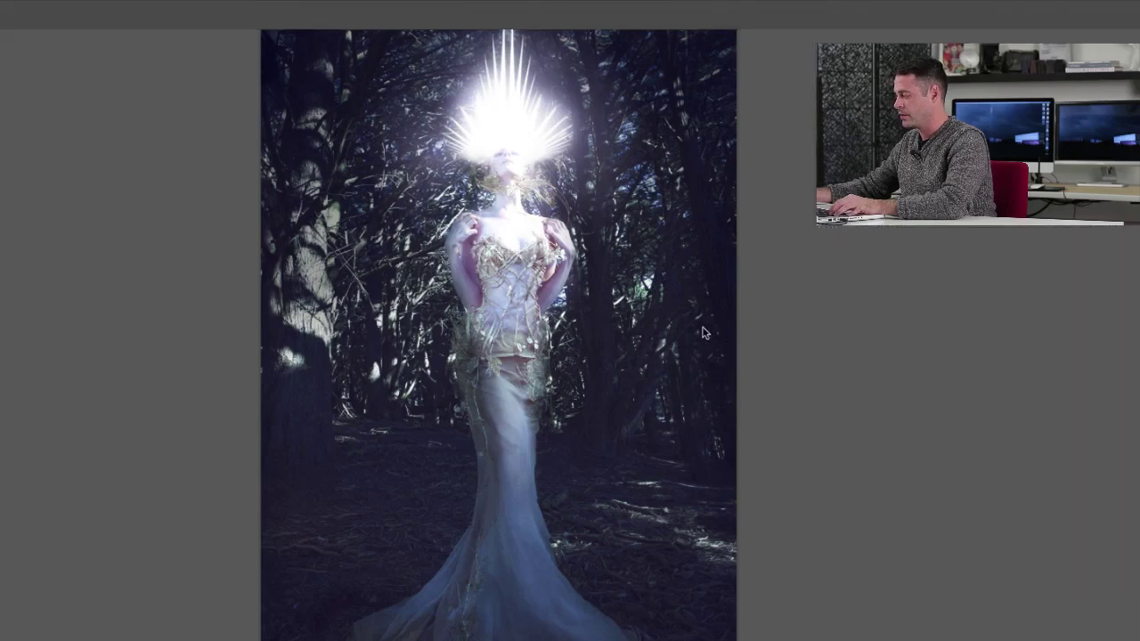
key("Tab")
Step: View the brightening Curves layer's mask on its own and return to the full image
left_click(222, 0)
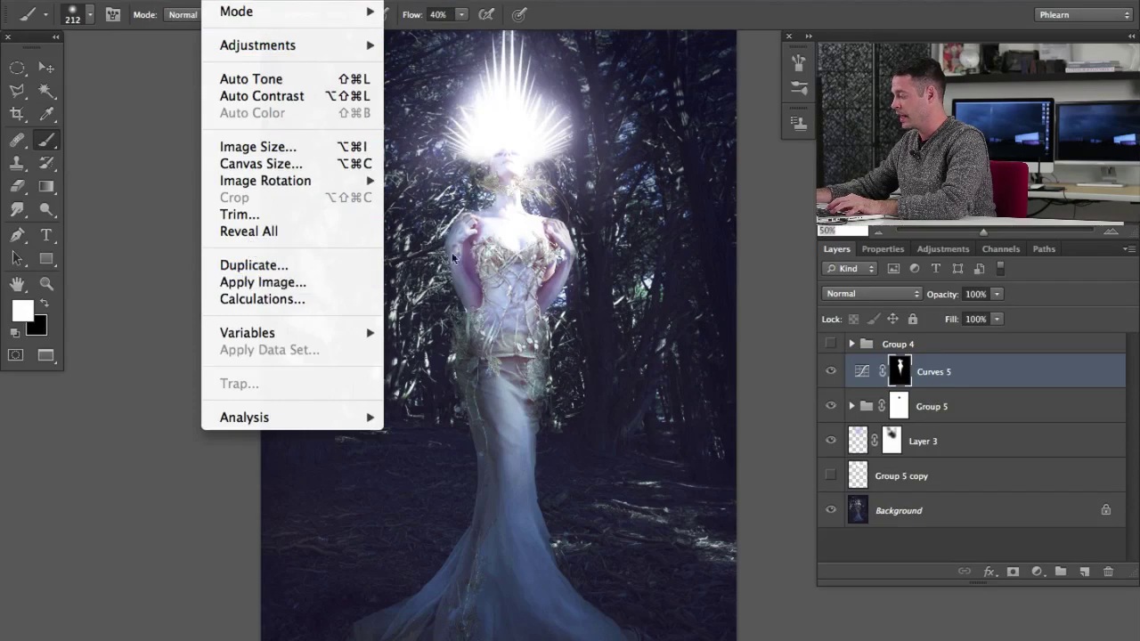
left_click(929, 370)
left_click(900, 372, "alt")
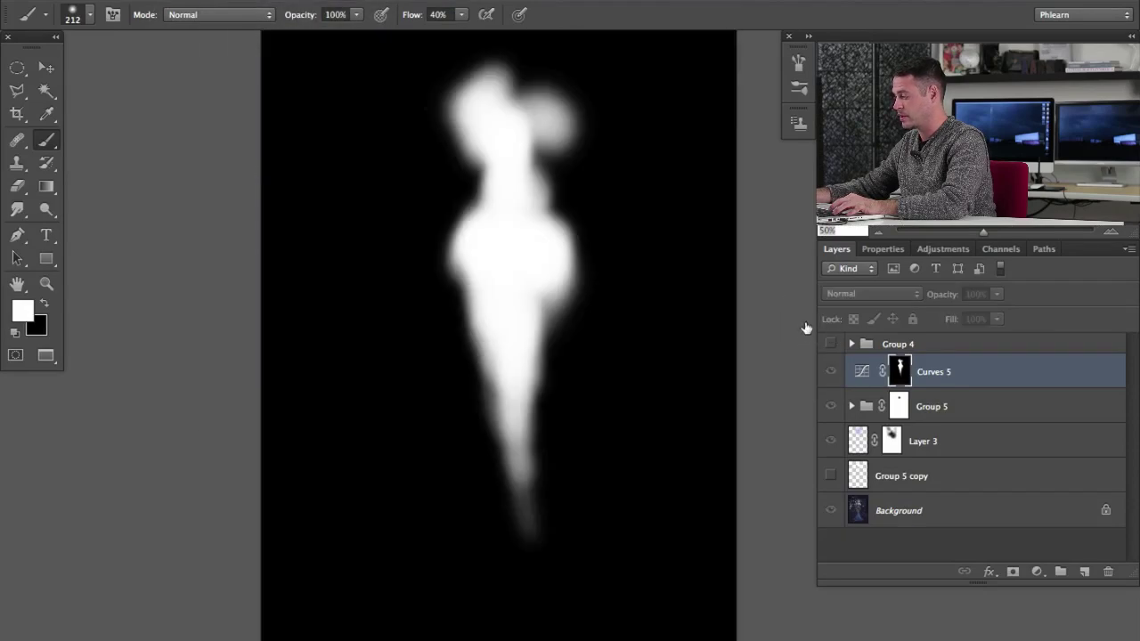
key("alt+backslash")
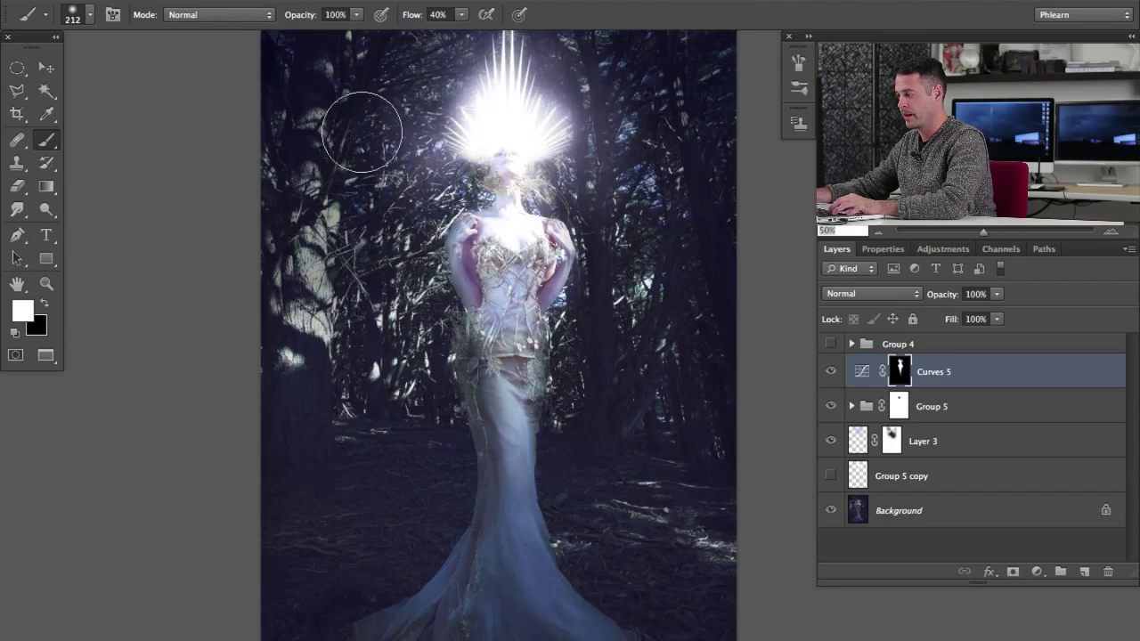
Step: Use Apply Image on the Curves 5 mask with the merged RGB source in Multiply at 100%, checking the preview on and off
left_click(223, 1)
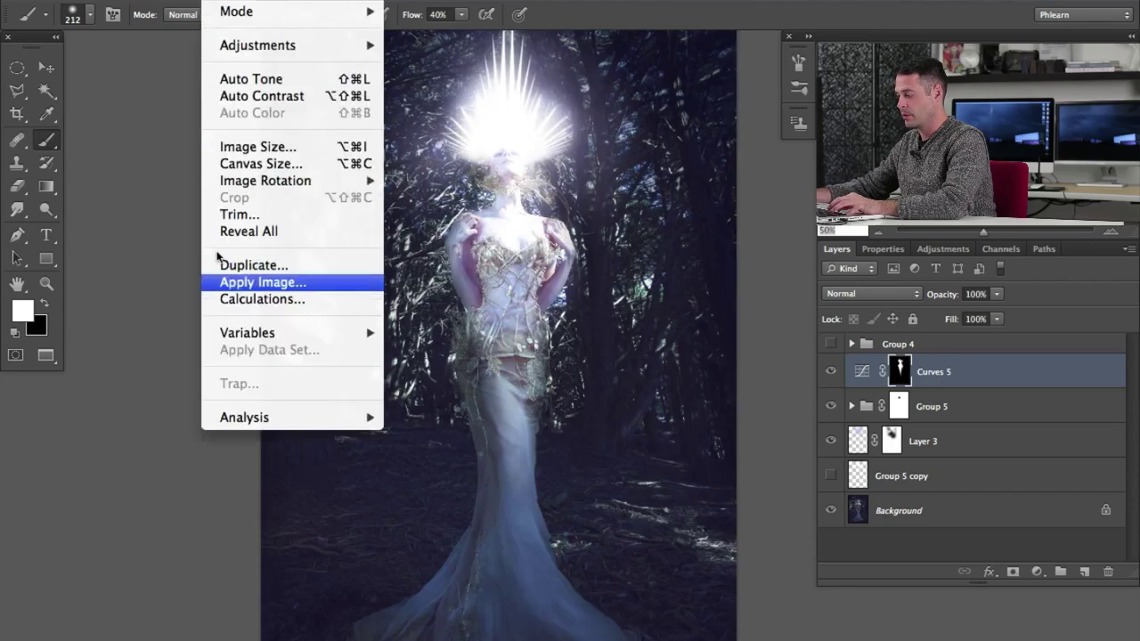
left_click(220, 281)
left_click_drag(355, 56, 321, 61)
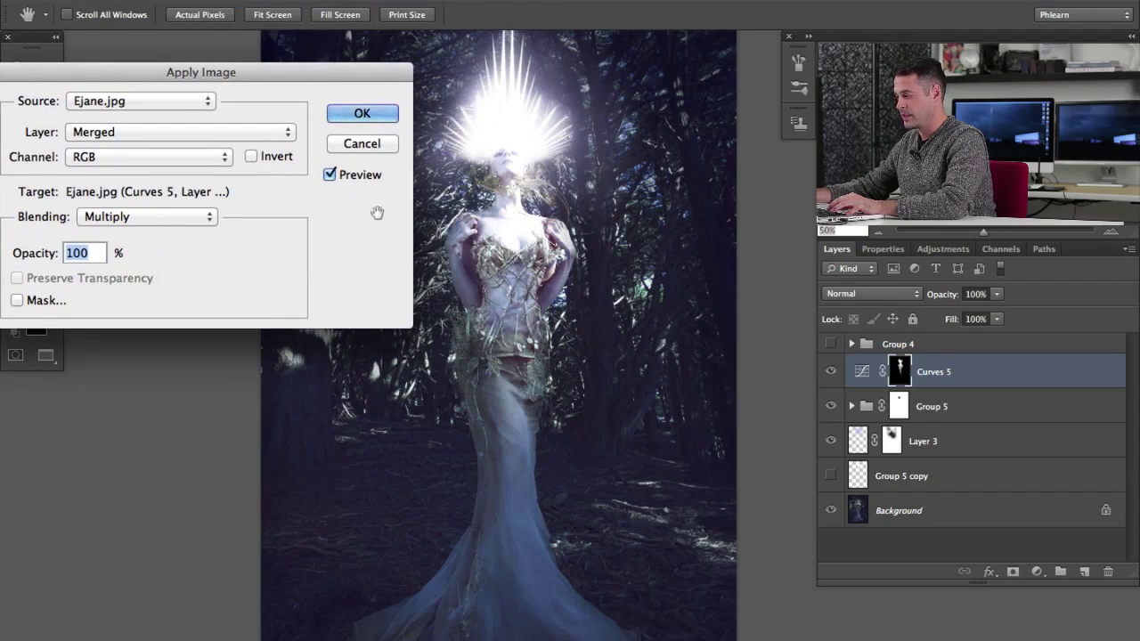
key("p")
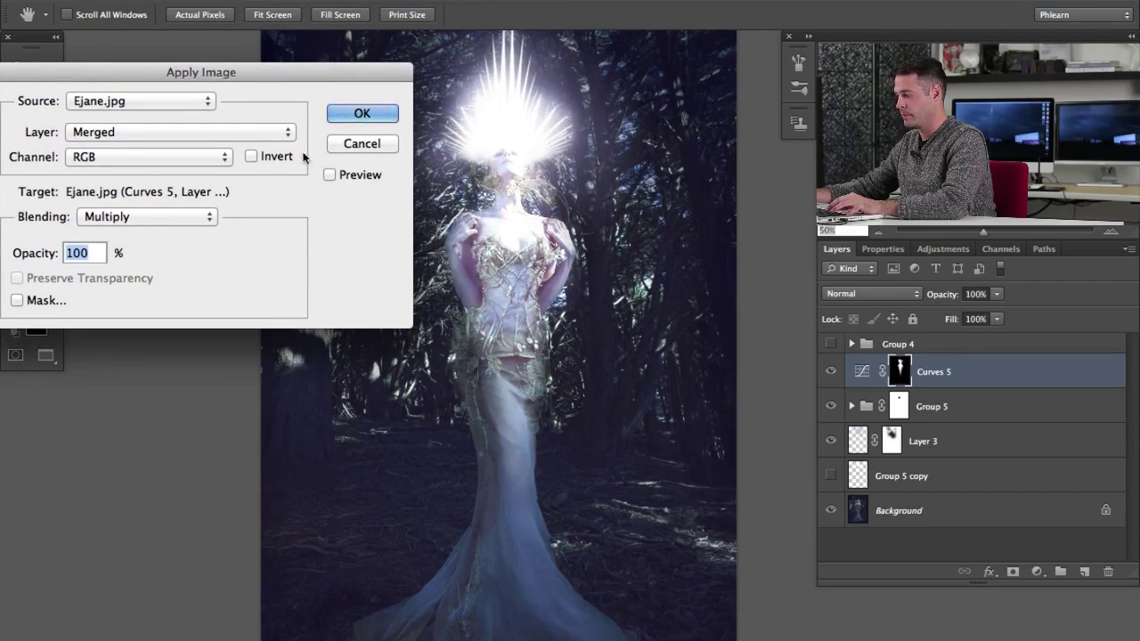
key("p")
key("p")
key("p")
key("p")
key("p")
key("p")
key("p")
key("p")
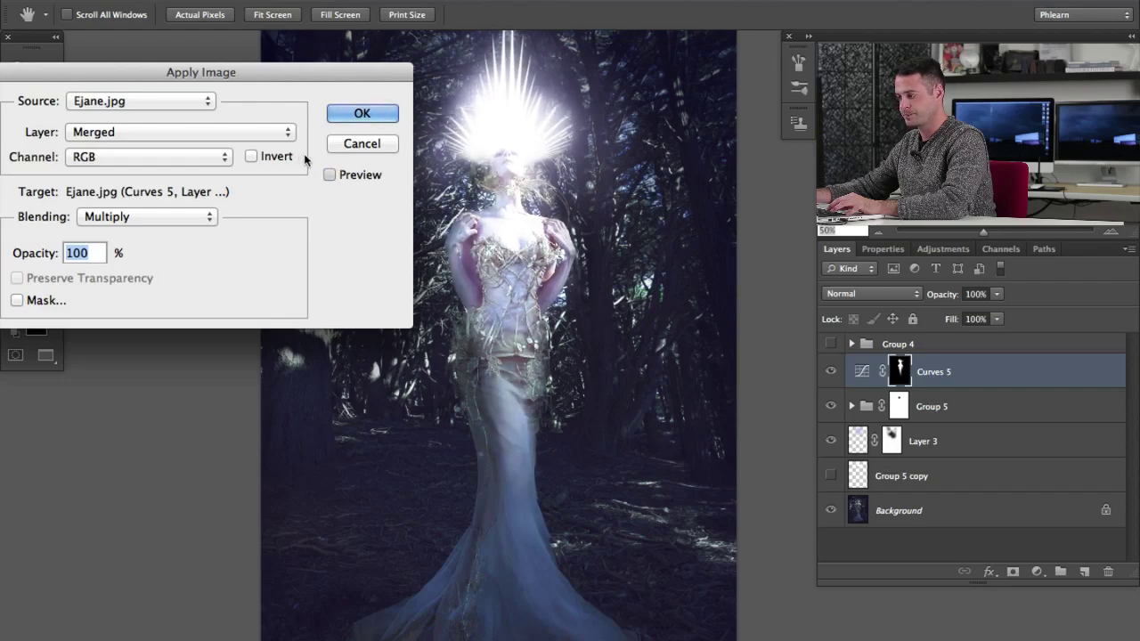
key("p")
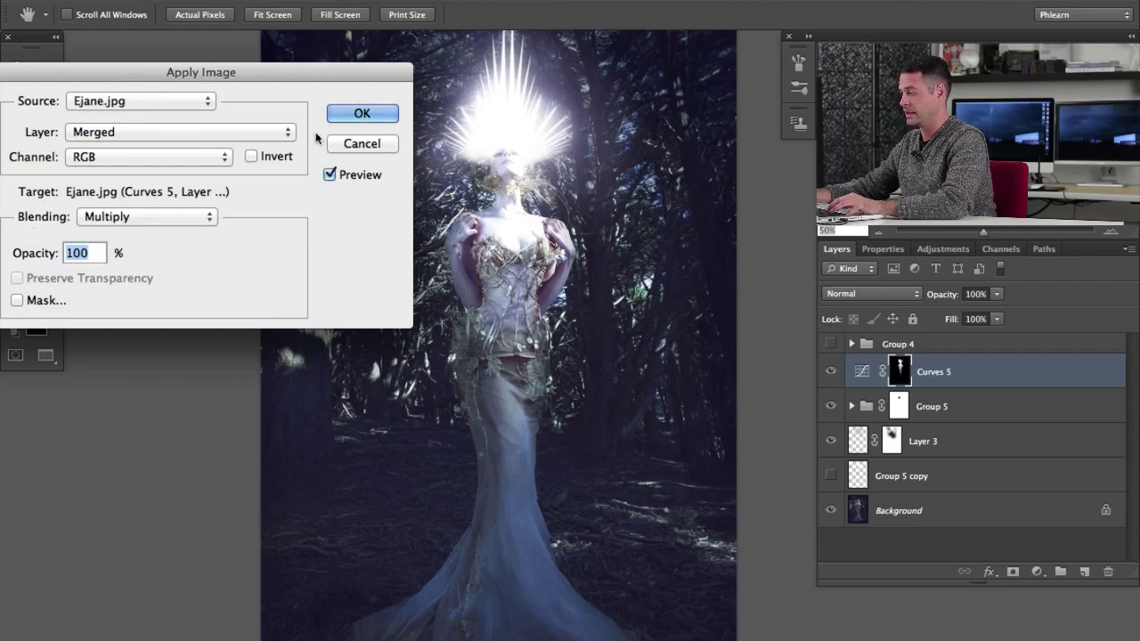
left_click(336, 115)
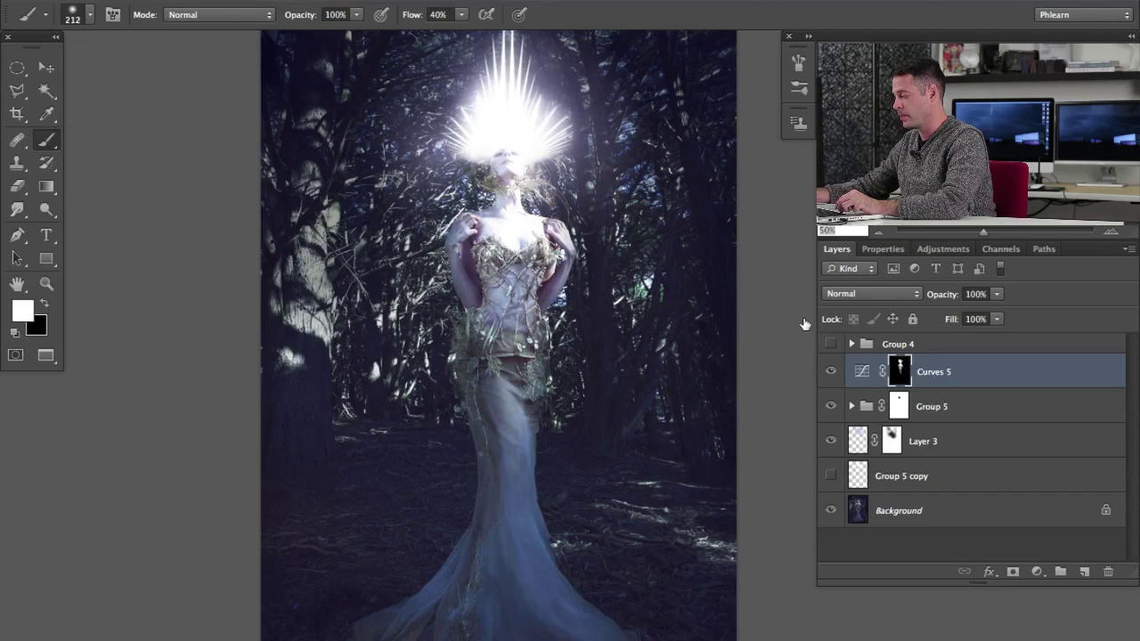
Step: Compare the woman's figure with and without the Curves 5 layer
key("backslash")
key("grave")
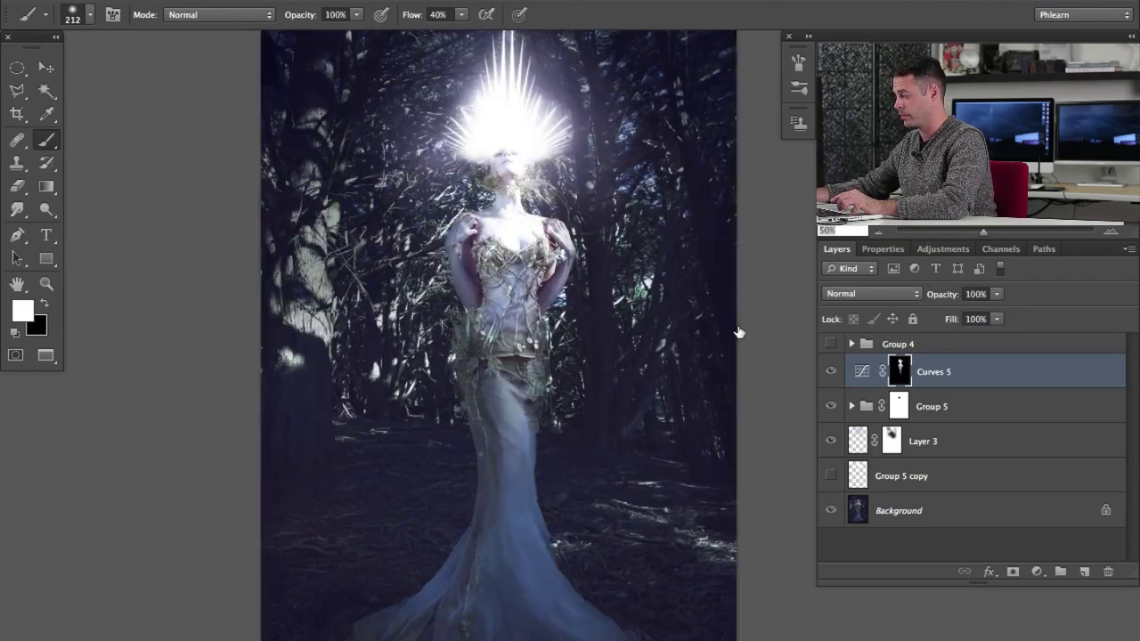
key("super+comma")
key("super+comma")
key("super+comma")
key("super+comma")
key("super+comma")
key("ctrl+comma")
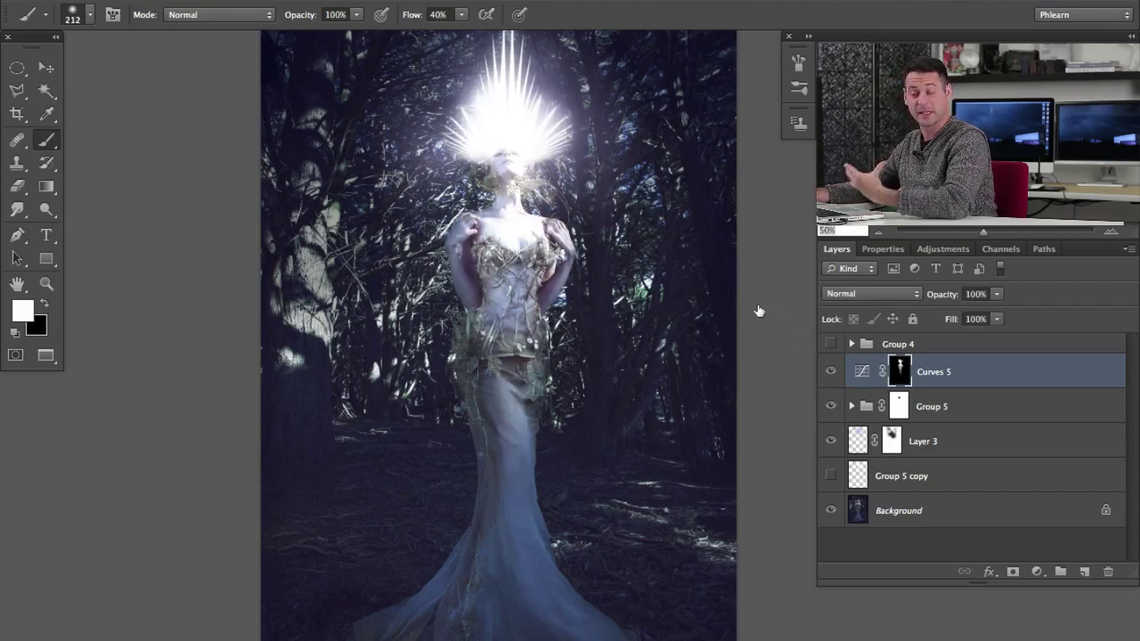
Step: Multiply the merged RGB image into the Curves 5 mask a second time at 100% with Apply Image
left_click(222, 0)
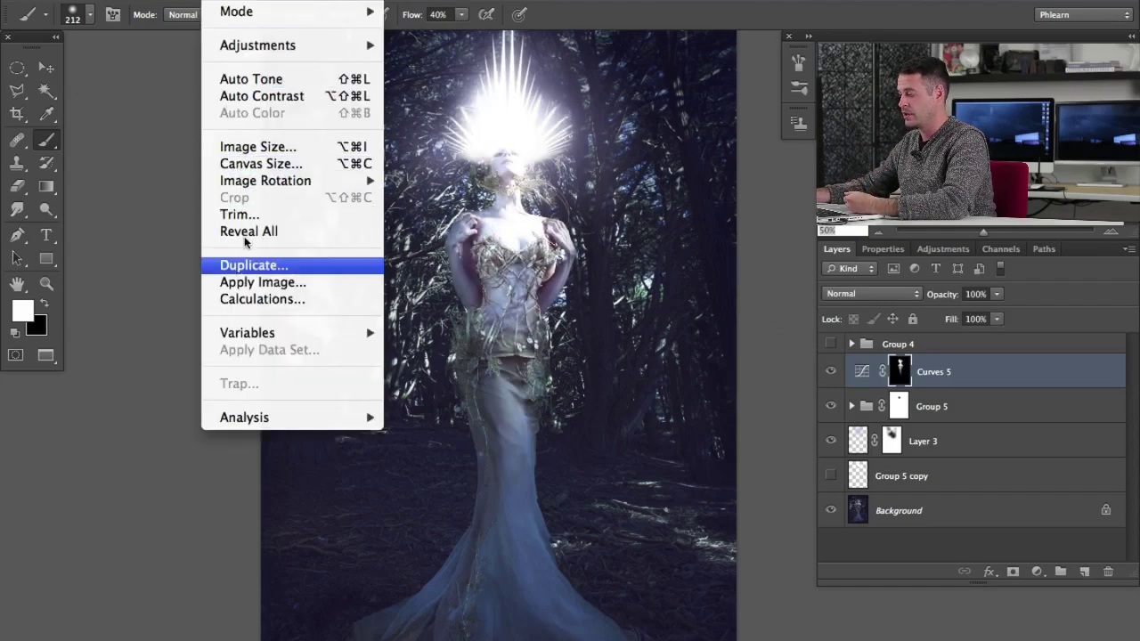
left_click(245, 283)
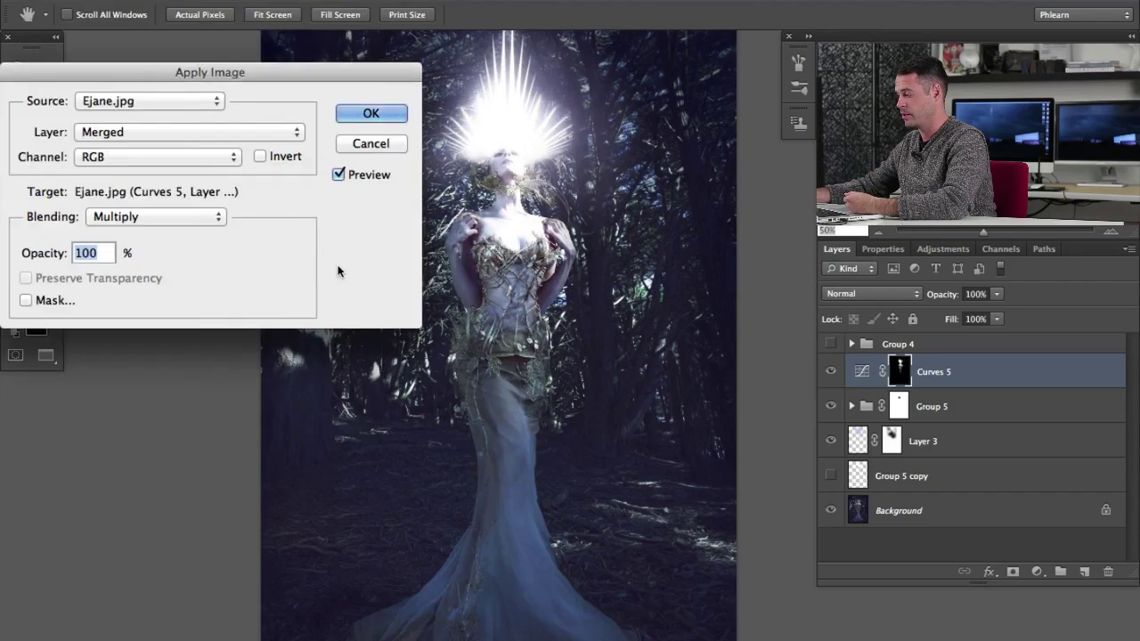
left_click(352, 113)
Step: Slightly lower the midtone point of the Curves 5 brightening curve
key("b")
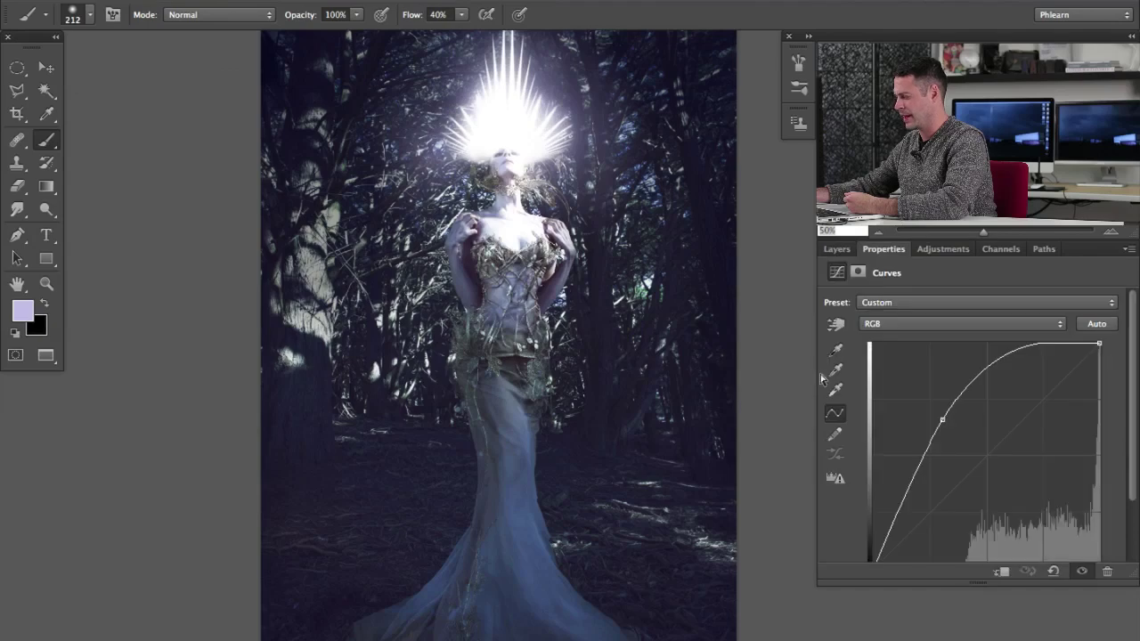
left_click_drag(942, 414, 948, 422)
key("F7")
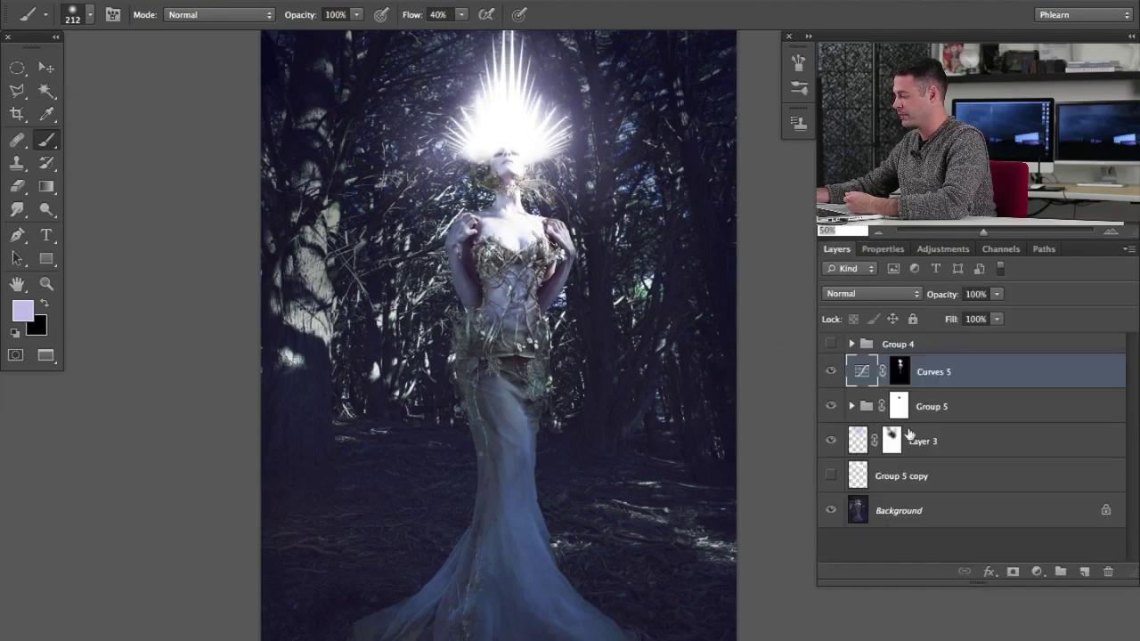
Step: Add another Curves adjustment layer above Curves 5 that strongly brightens the midtones, and invert its mask to black
scroll(498, 379, "down", 2)
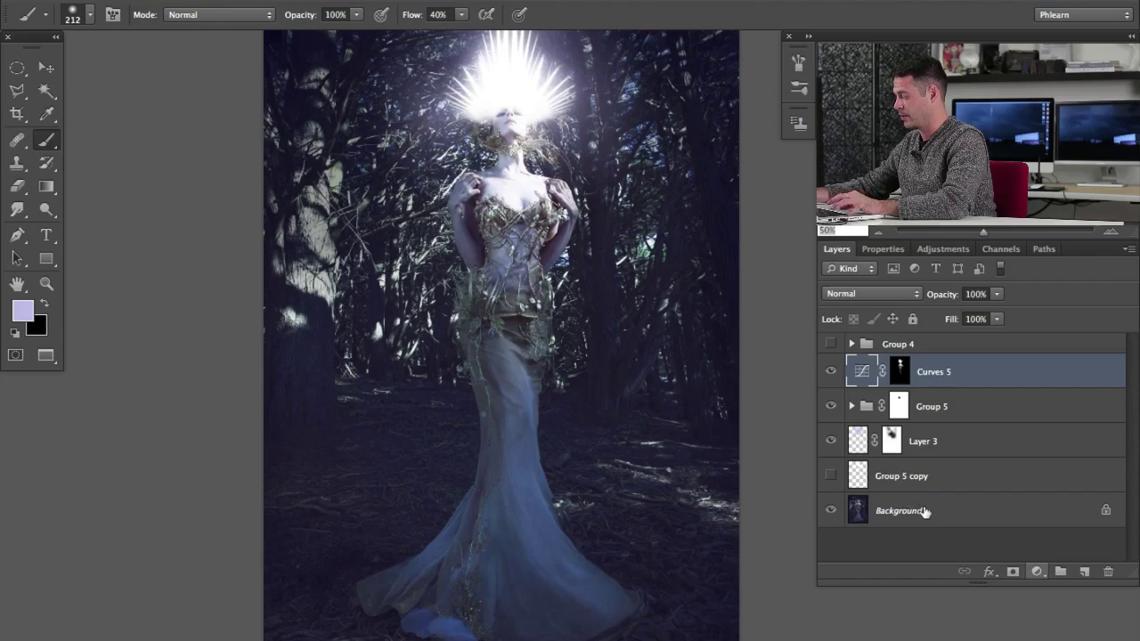
left_click(1037, 572)
left_click(1046, 640)
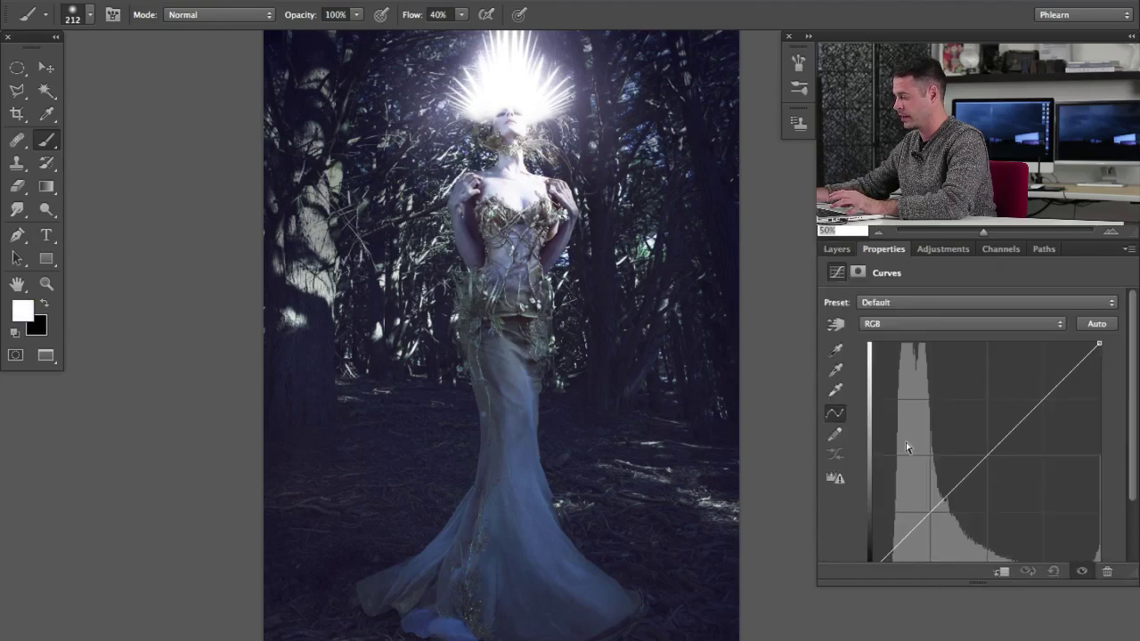
left_click_drag(906, 447, 948, 404)
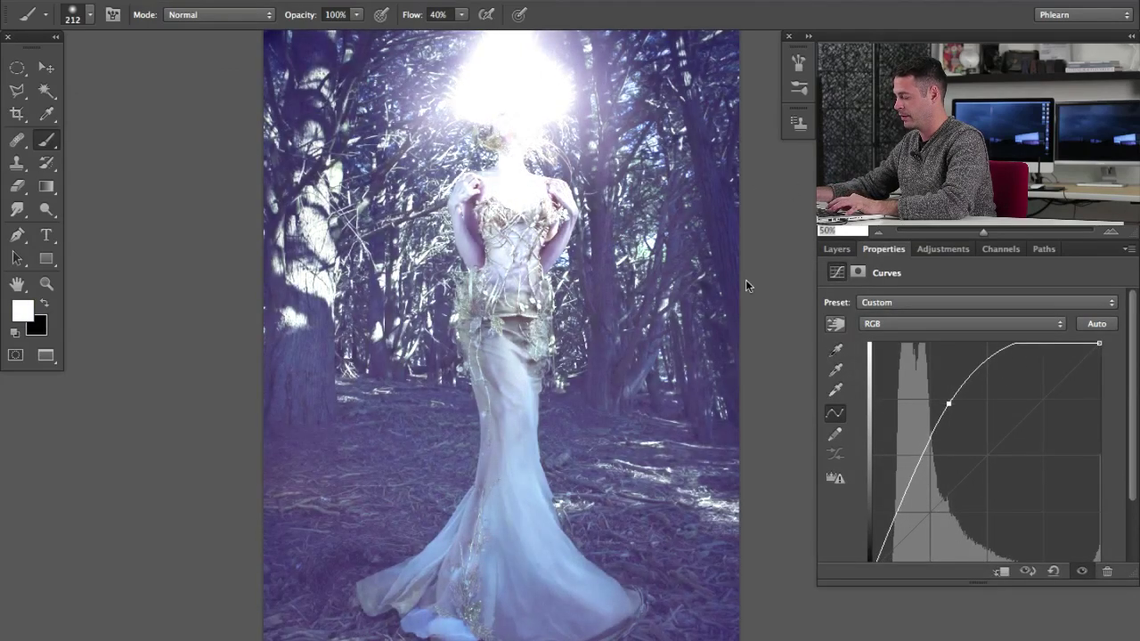
key("ctrl+i")
key("F7")
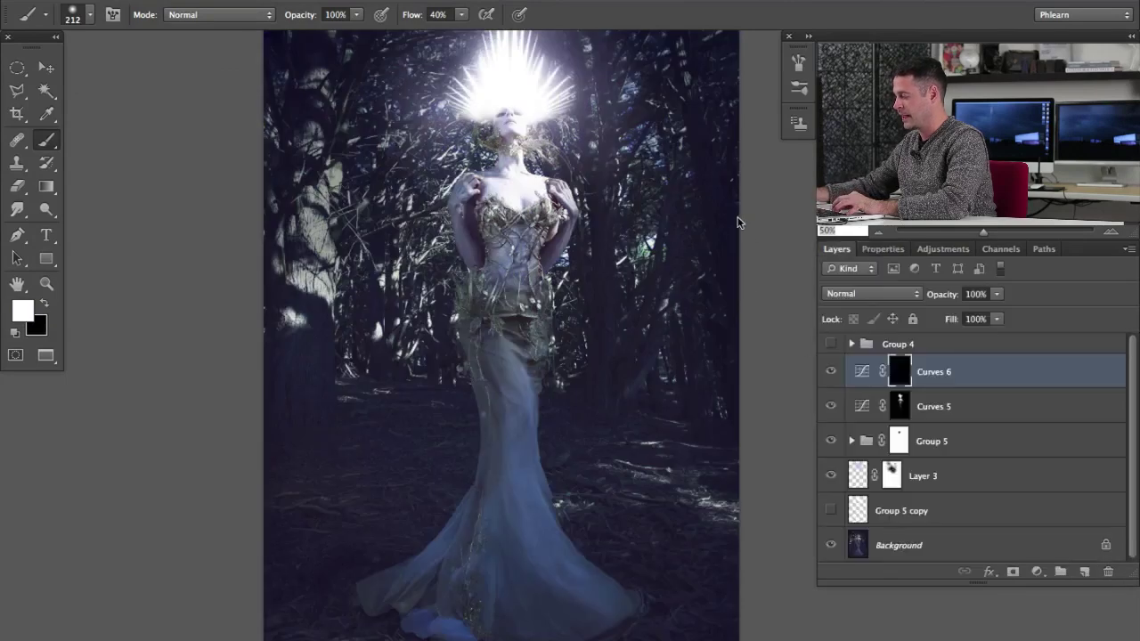
Step: Paint white over the skirt on the Curves 6 mask and apply the merged RGB image to that mask twice in Multiply at 100%
mouse_move(516, 501)
left_mouse_down()
mouse_move(498, 370)
mouse_move(505, 380)
mouse_move(512, 307)
mouse_move(504, 445)
mouse_move(526, 535)
mouse_move(529, 486)
mouse_move(577, 603)
mouse_move(526, 610)
mouse_move(529, 588)
mouse_move(490, 547)
mouse_move(432, 602)
mouse_move(422, 594)
mouse_move(497, 533)
mouse_move(515, 456)
mouse_move(507, 462)
mouse_move(524, 568)
left_mouse_up()
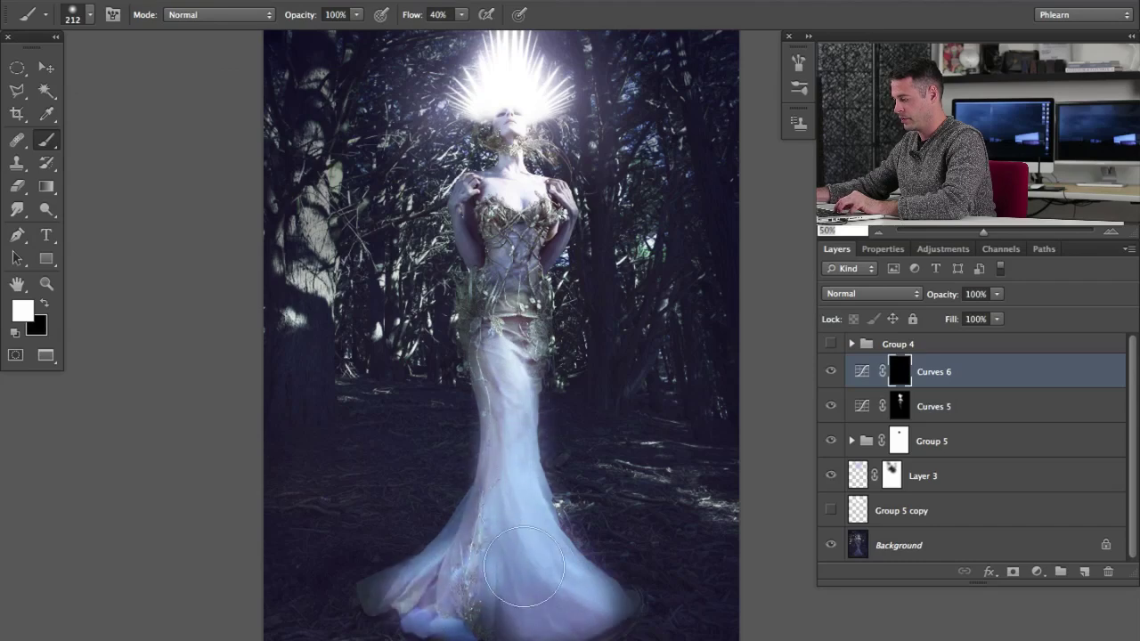
left_click_drag(516, 378, 547, 463)
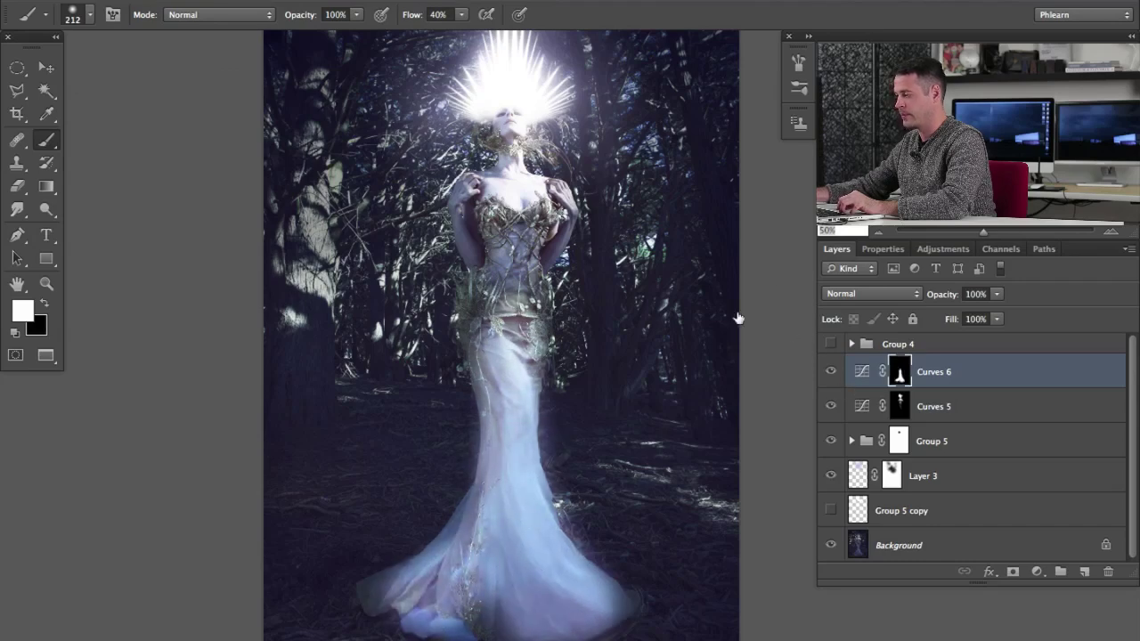
left_click(210, 0)
left_click(260, 282)
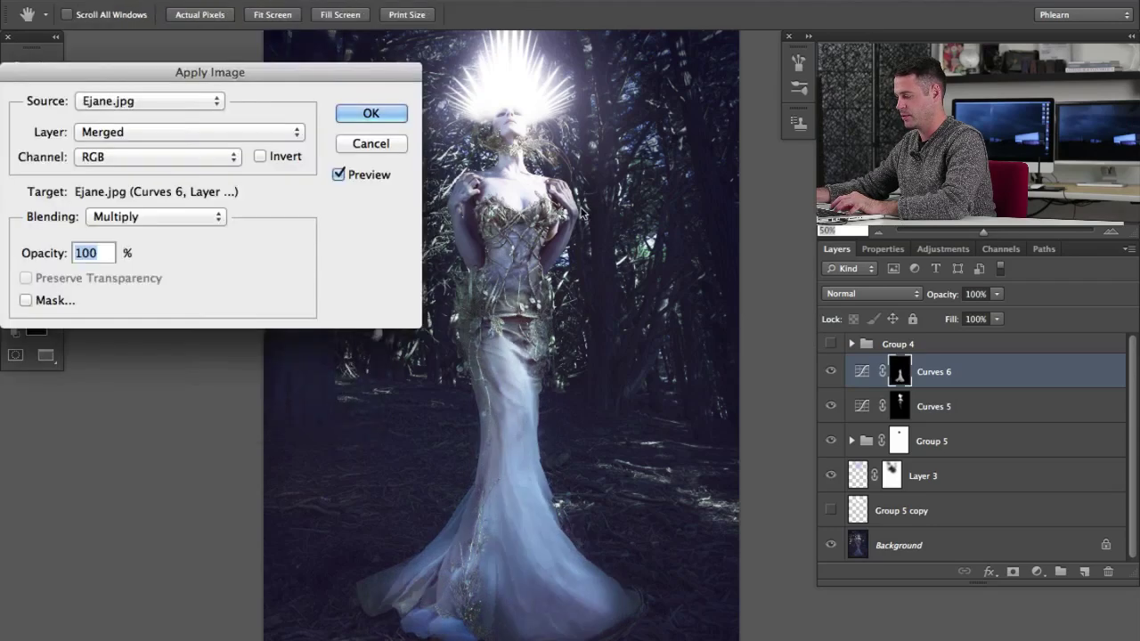
left_click(370, 114)
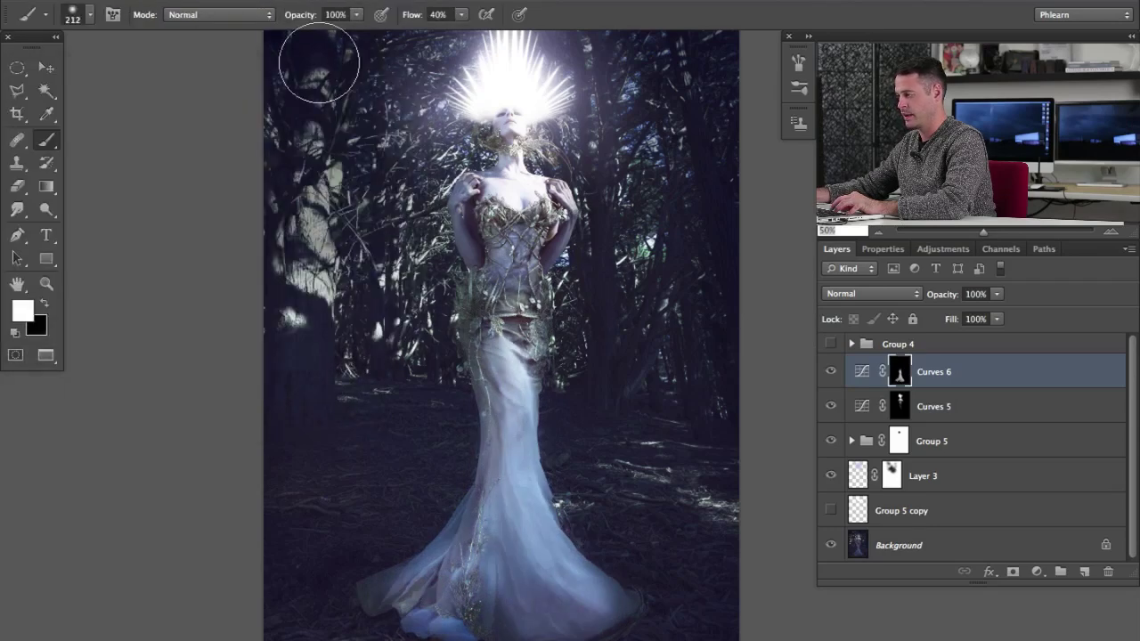
left_click(218, 2)
left_click(253, 280)
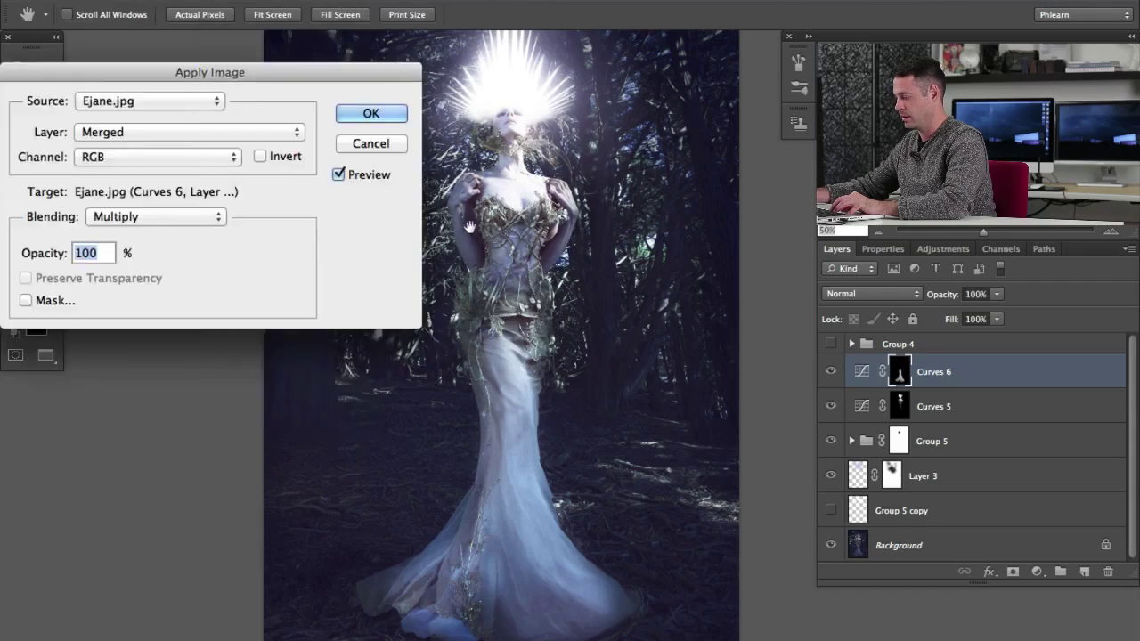
left_click(350, 107)
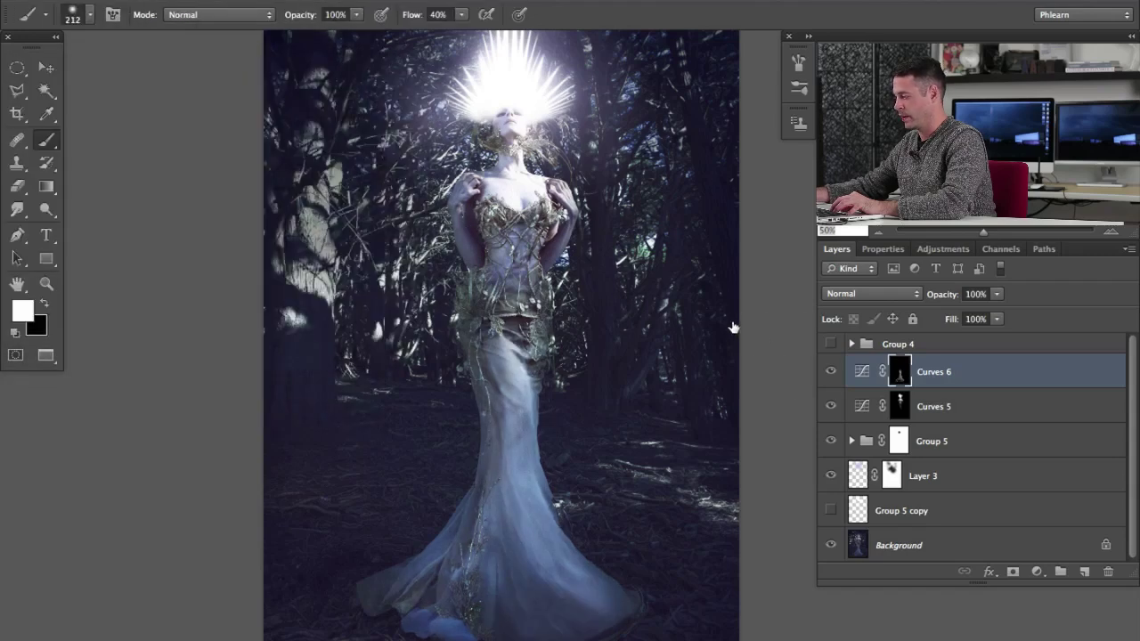
Step: Compare the dress with and without the Curves 6 layer and view that layer's mask on its own
key("super+comma")
key("super+comma")
key("super+comma")
key("super+comma")
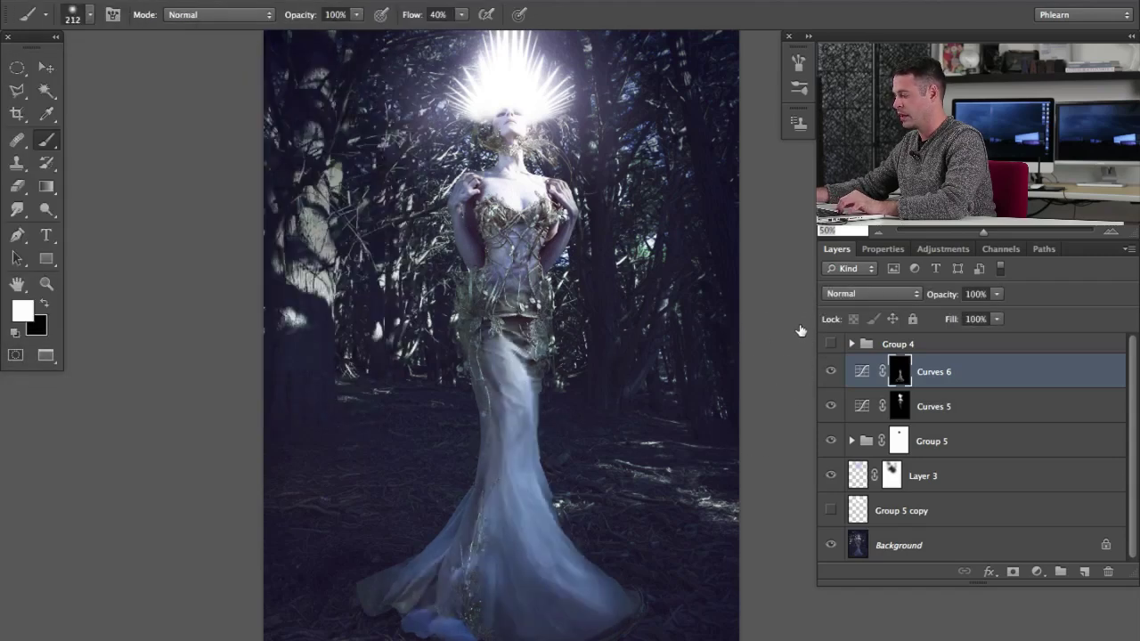
left_click(899, 372, "alt")
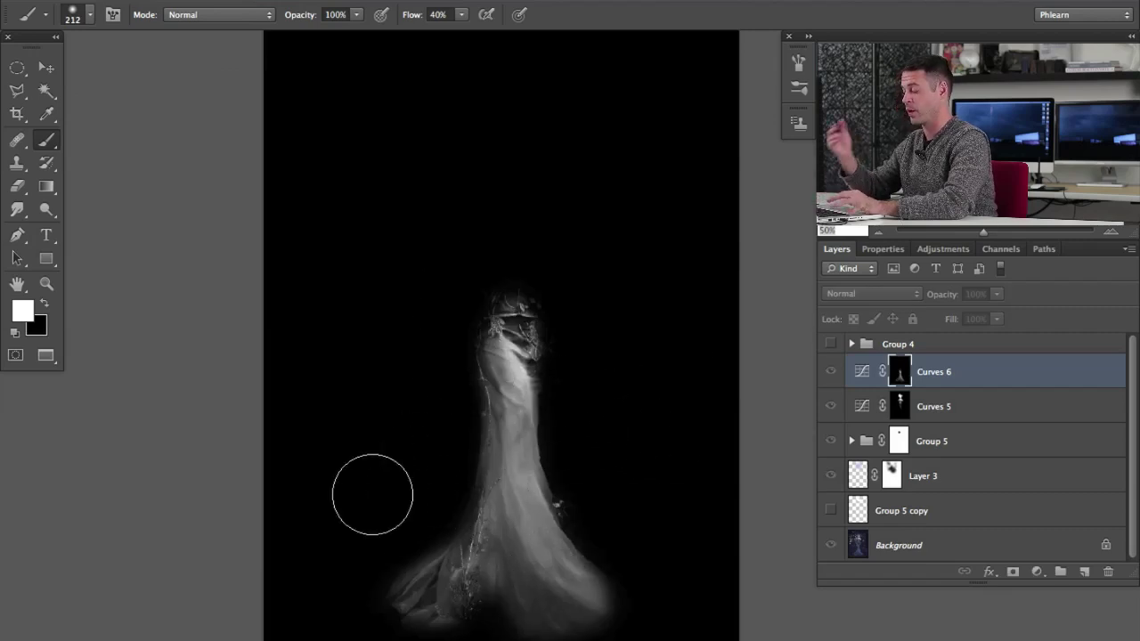
left_click(900, 371, "alt")
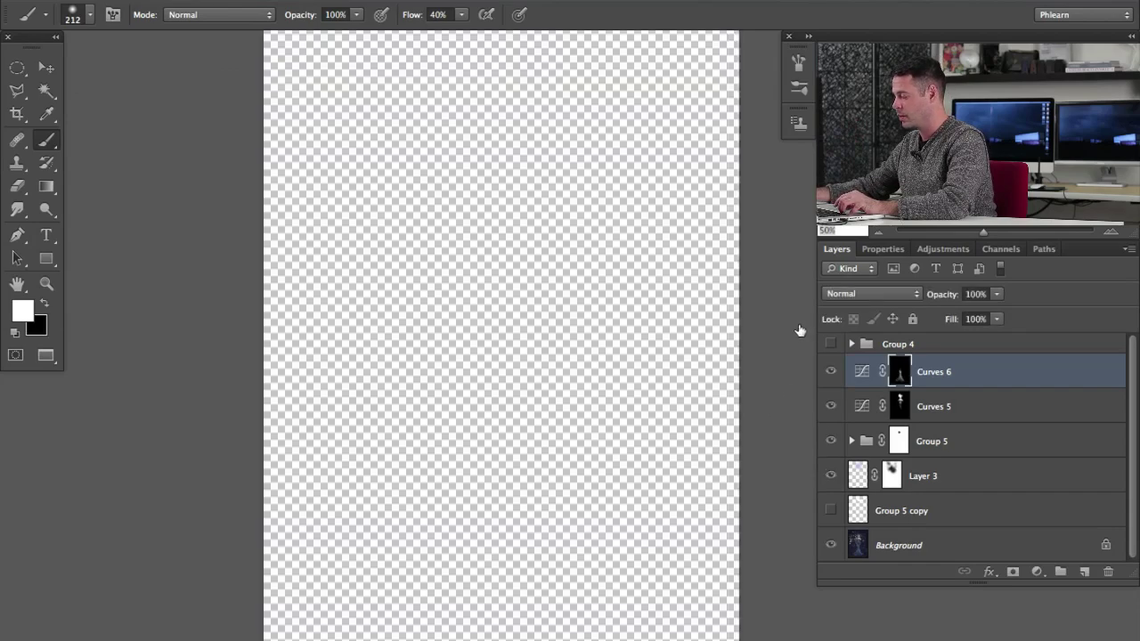
left_click(830, 371)
left_click(830, 372)
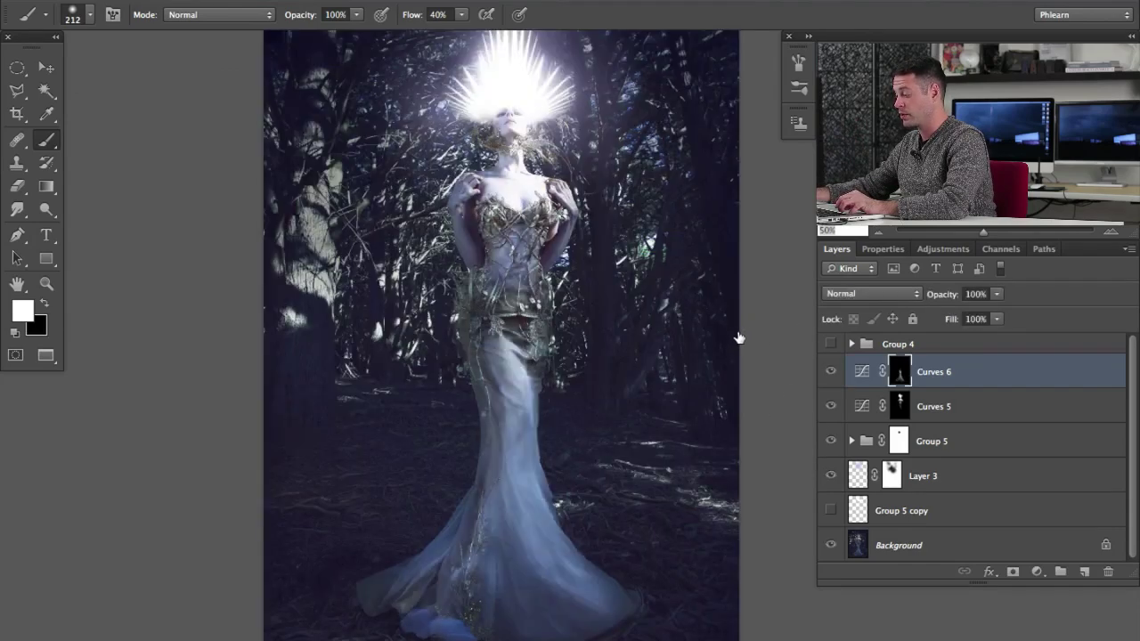
Step: Try painting black over the skirt directly on the isolated Curves 6 mask with a soft brush enlarged to 472 px
key("ctrl+backslash")
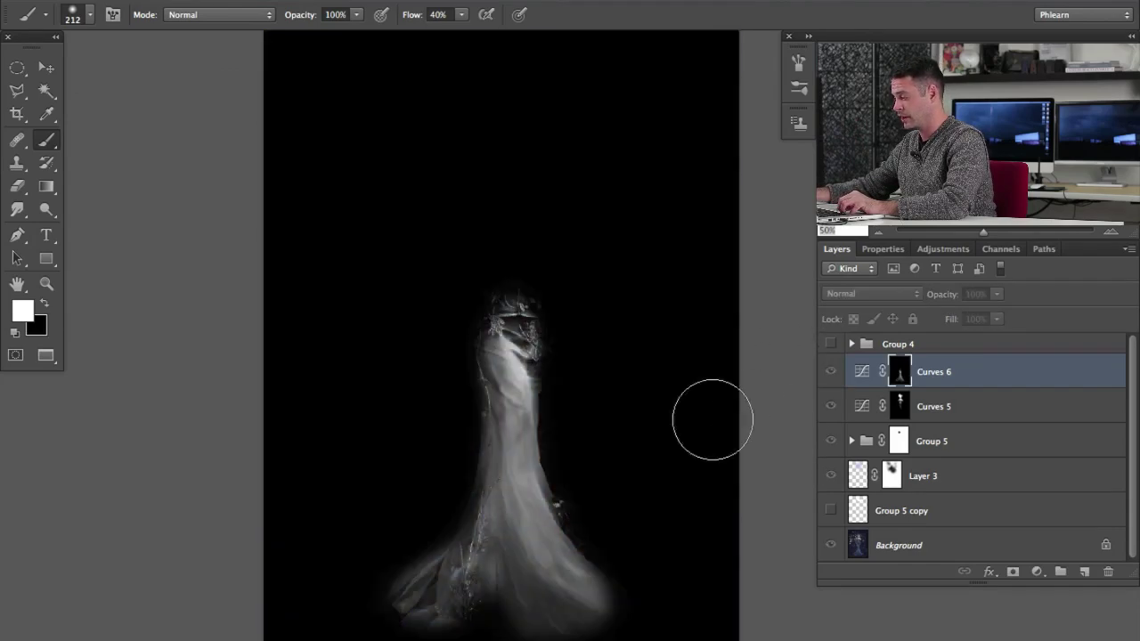
key("x")
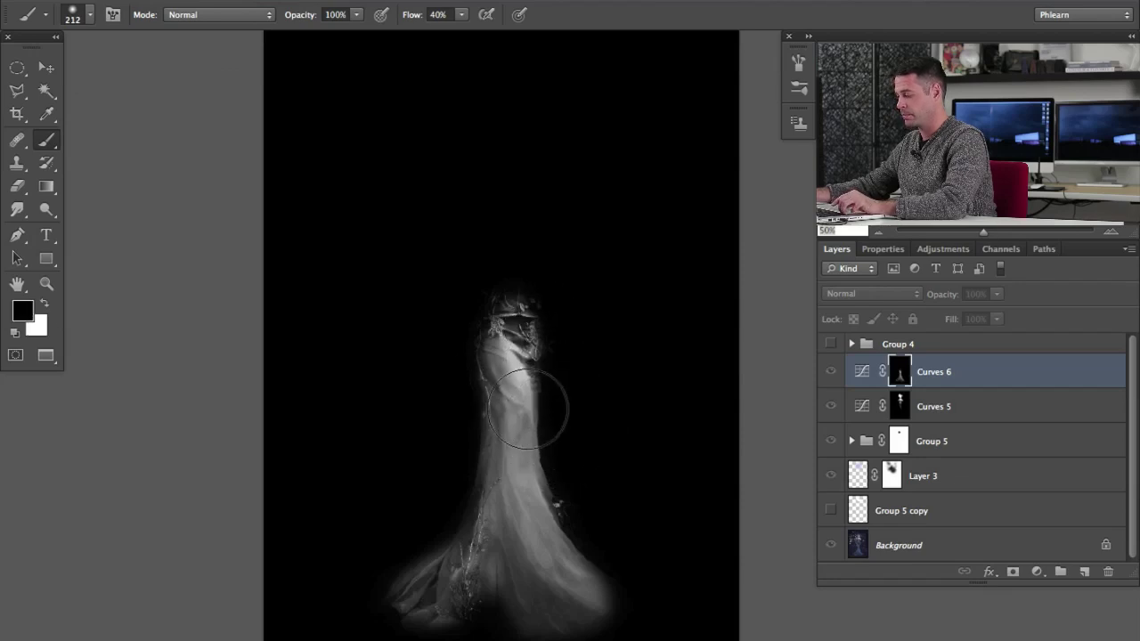
mouse_move(527, 406)
left_mouse_down()
mouse_move(492, 398)
mouse_move(570, 415)
mouse_move(520, 531)
mouse_move(542, 547)
mouse_move(564, 499)
left_mouse_up()
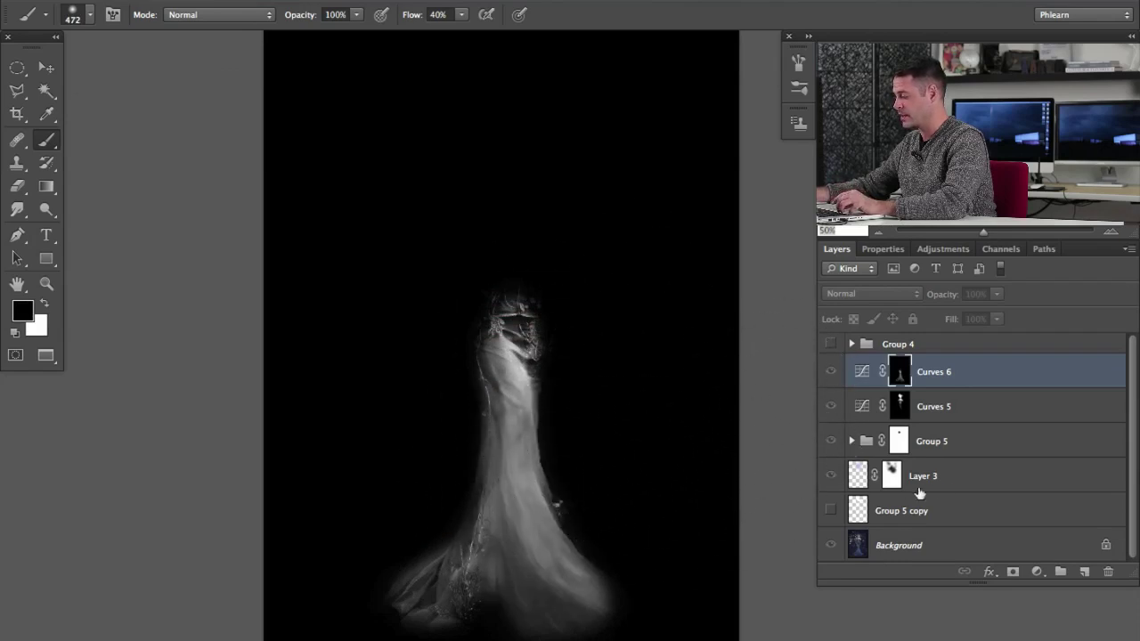
key("super+Tab")
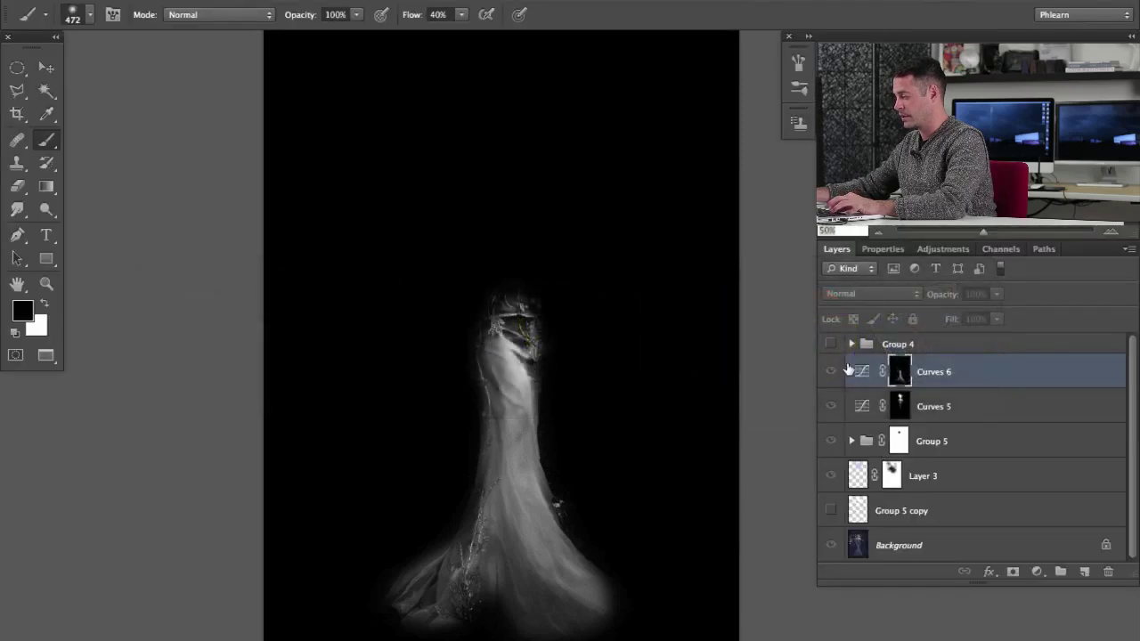
Step: Put the Curves 6 layer in its own group, add a mask to the group and paint black over the lower skirt with a 472 px brush
key("super+g")
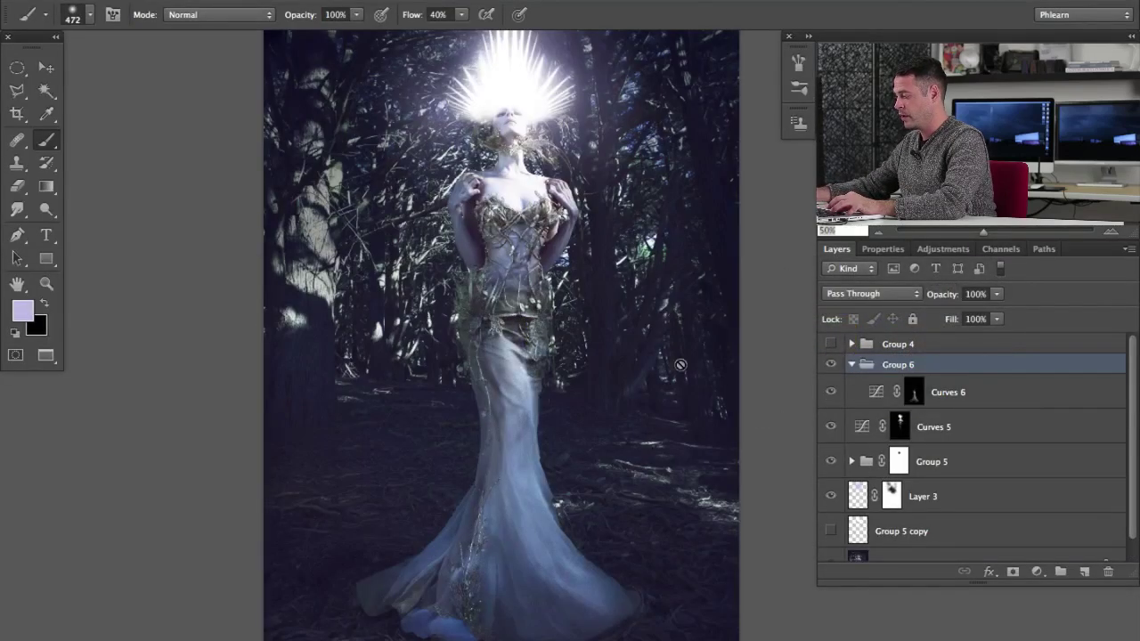
key("super+comma")
key("super+comma")
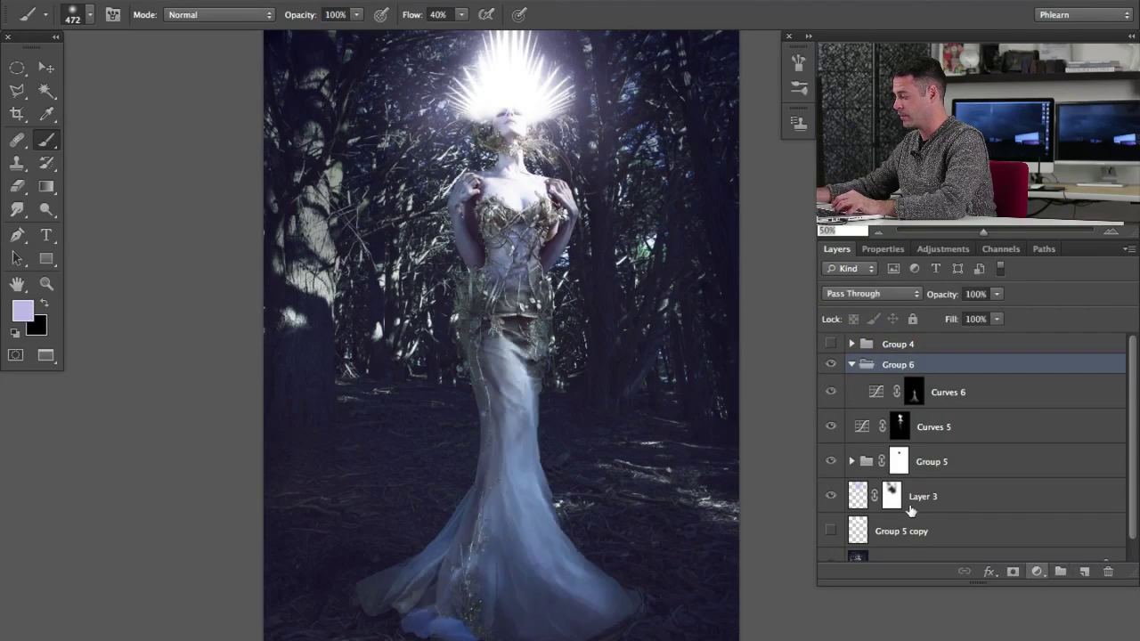
left_click(1013, 571)
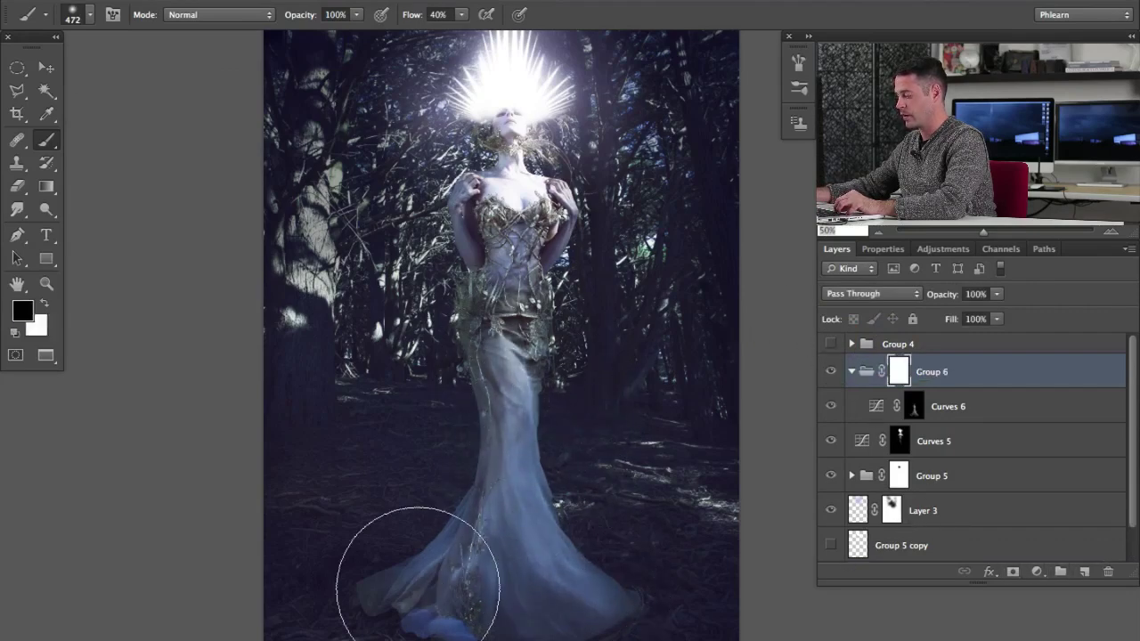
Step: View the Curves 6 mask inside the group on its own and return to the full image
left_click(913, 406, "alt")
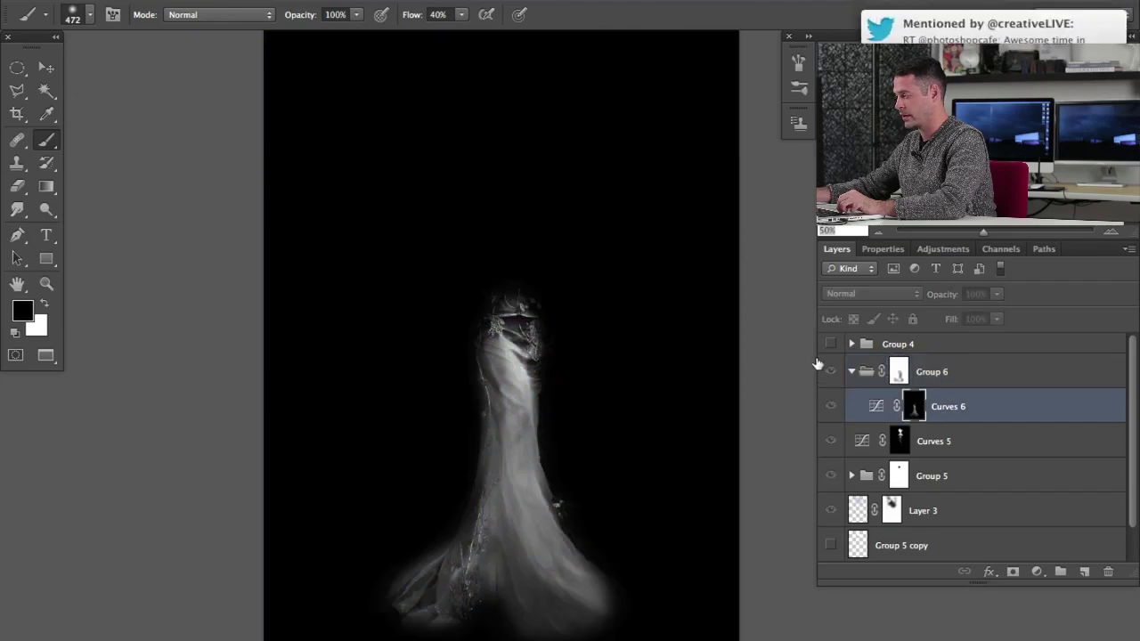
key("alt+backslash")
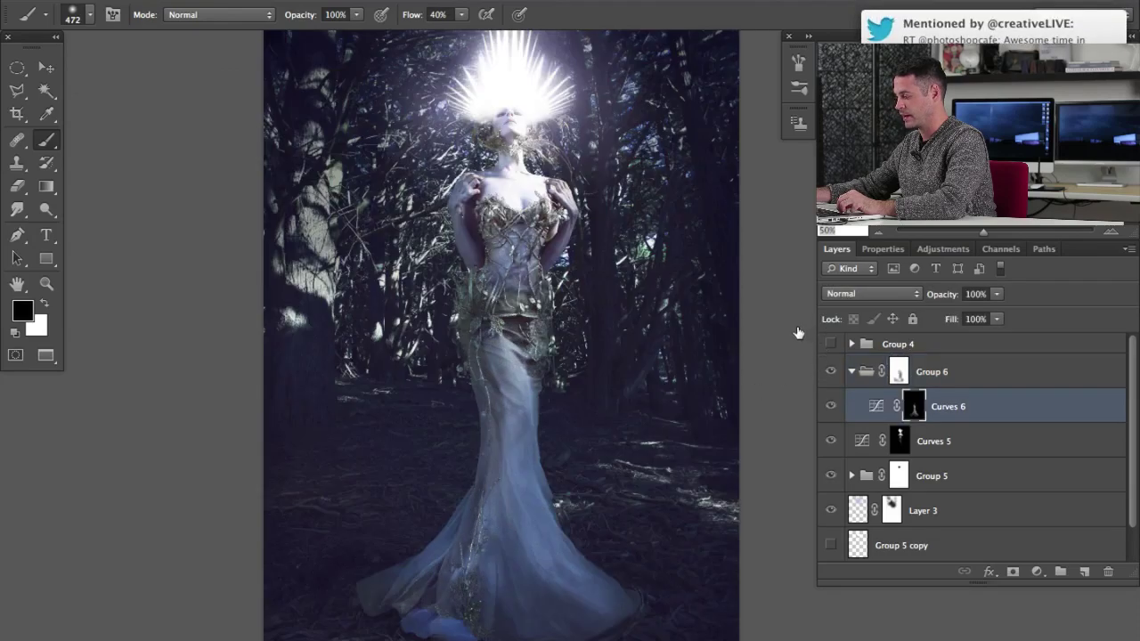
Step: Examine the Group 6 mask and the Curves 6 mask one after the other, each on its own
key("alt+bracketright")
key("alt+backslash")
key("alt+backslash")
key("alt+backslash")
key("alt+backslash")
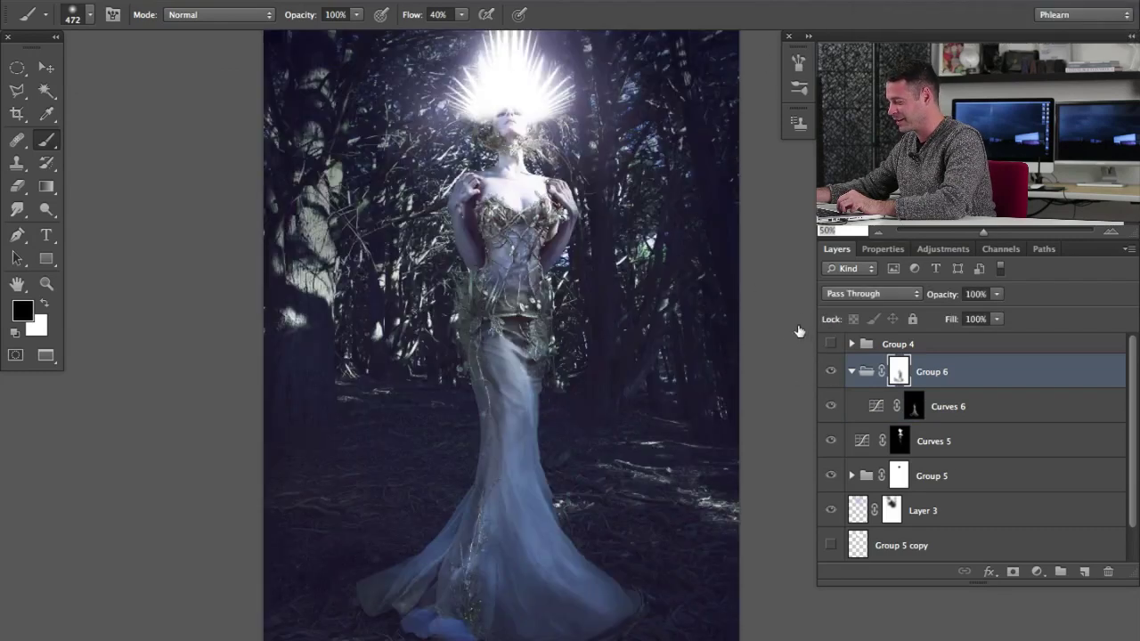
key("alt+backslash")
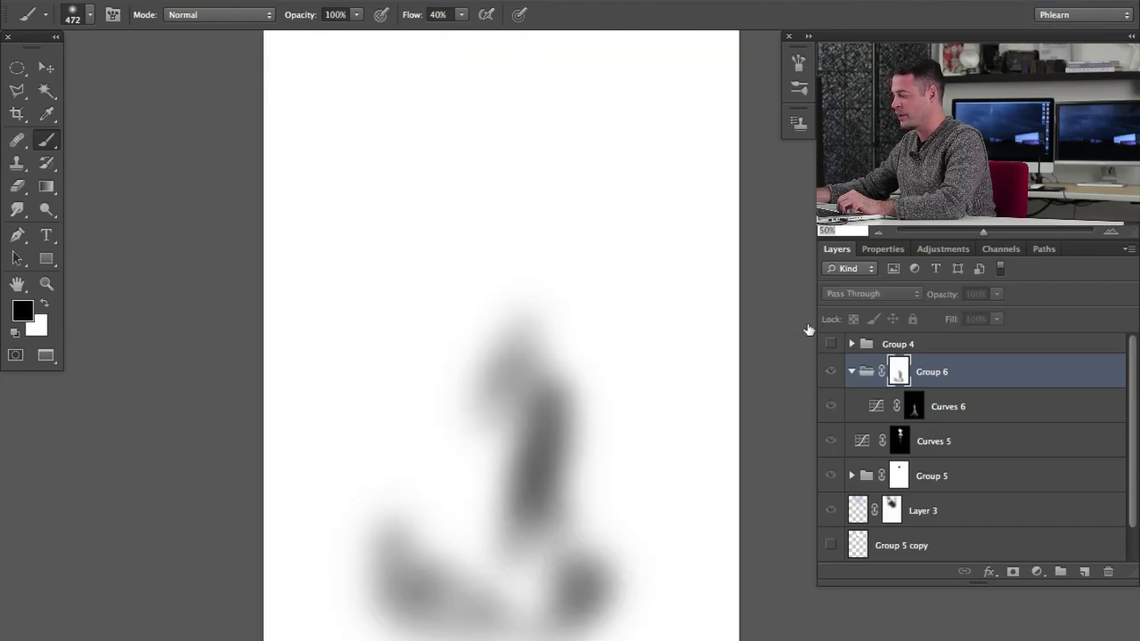
key("alt+backslash")
key("alt+bracketleft")
key("alt+backslash")
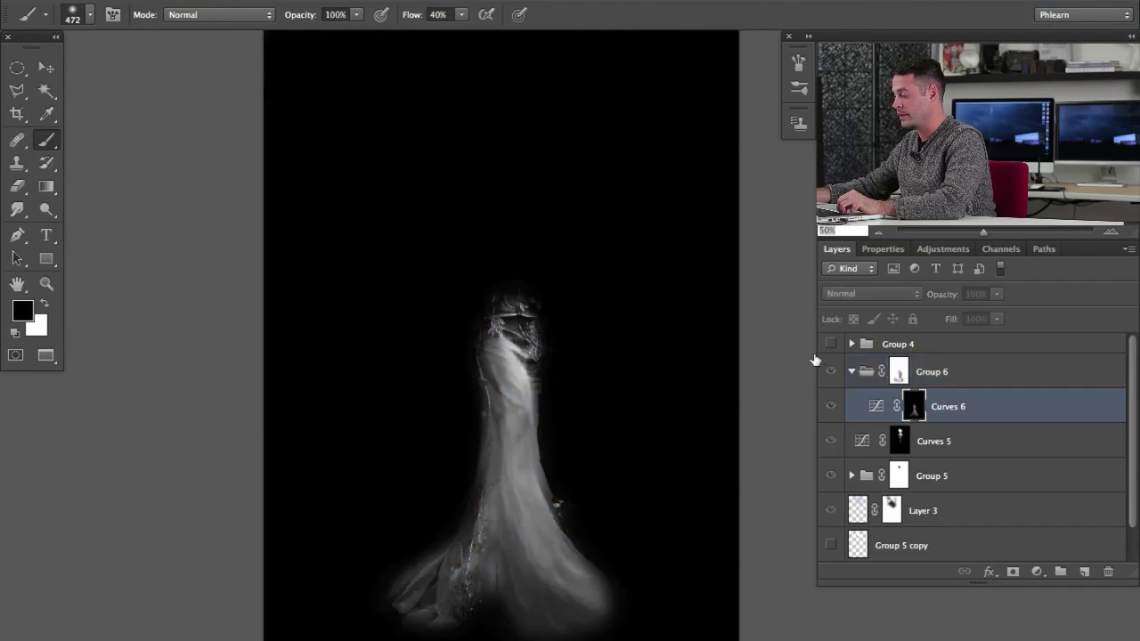
key("alt+backslash")
Step: Compare the dress with and without the Group 6 lighting
left_click(831, 372)
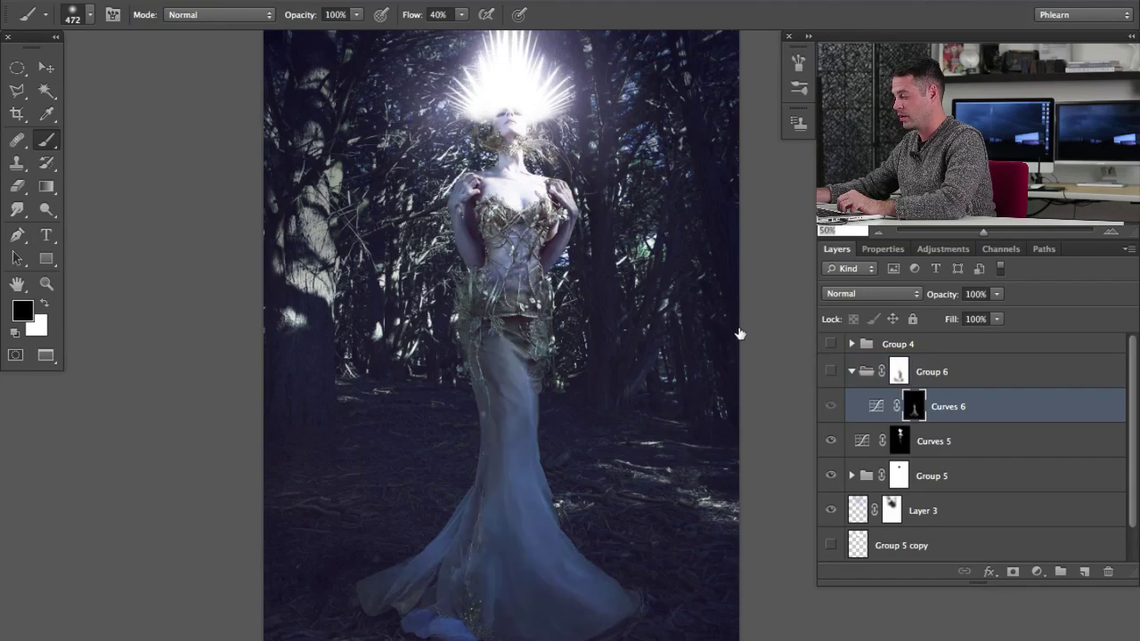
left_click(831, 372)
left_click(830, 371)
left_click(831, 372)
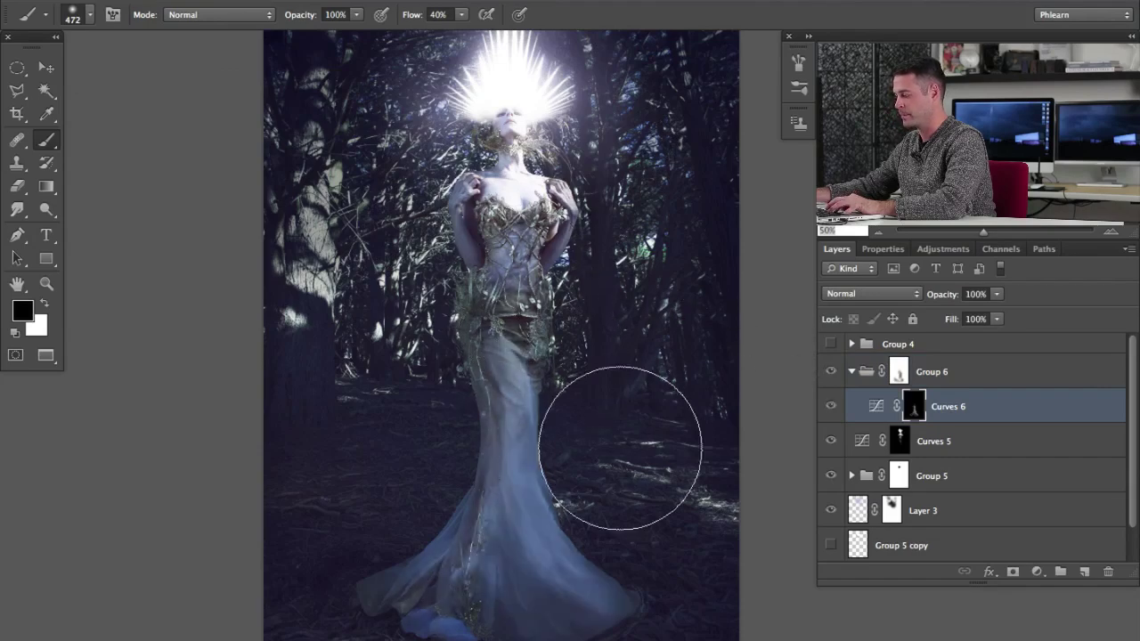
Step: Add a Curves adjustment layer above Group 6 and raise the midtones of its RGB curve to brighten the image
mouse_move(549, 372)
left_mouse_down()
mouse_move(549, 424)
mouse_move(548, 413)
left_mouse_up()
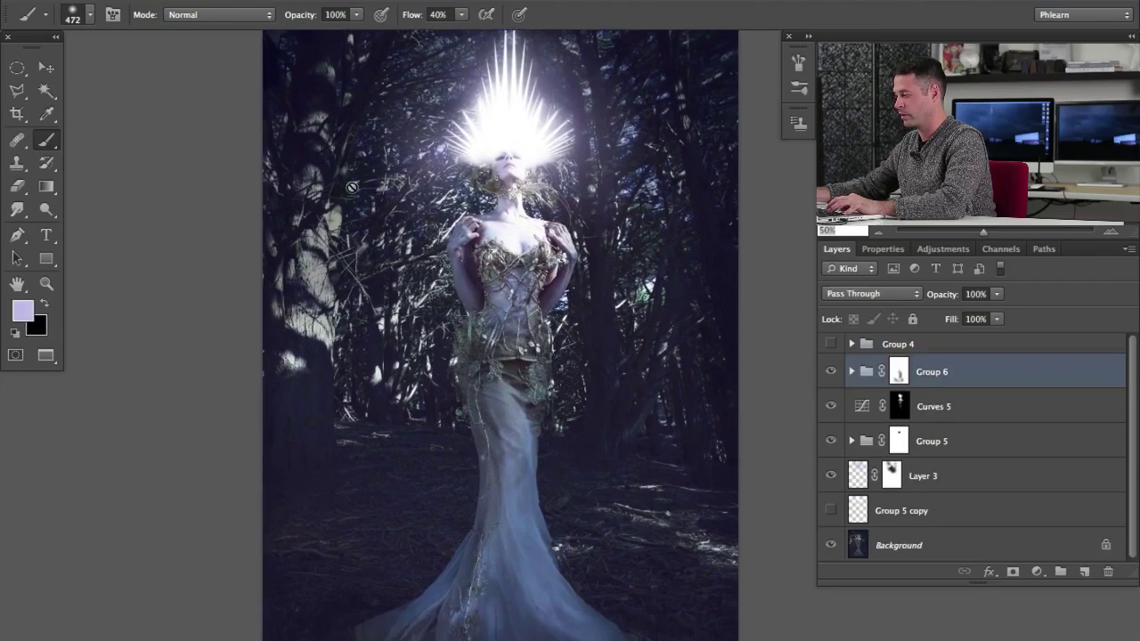
scroll(351, 187, "up", 2)
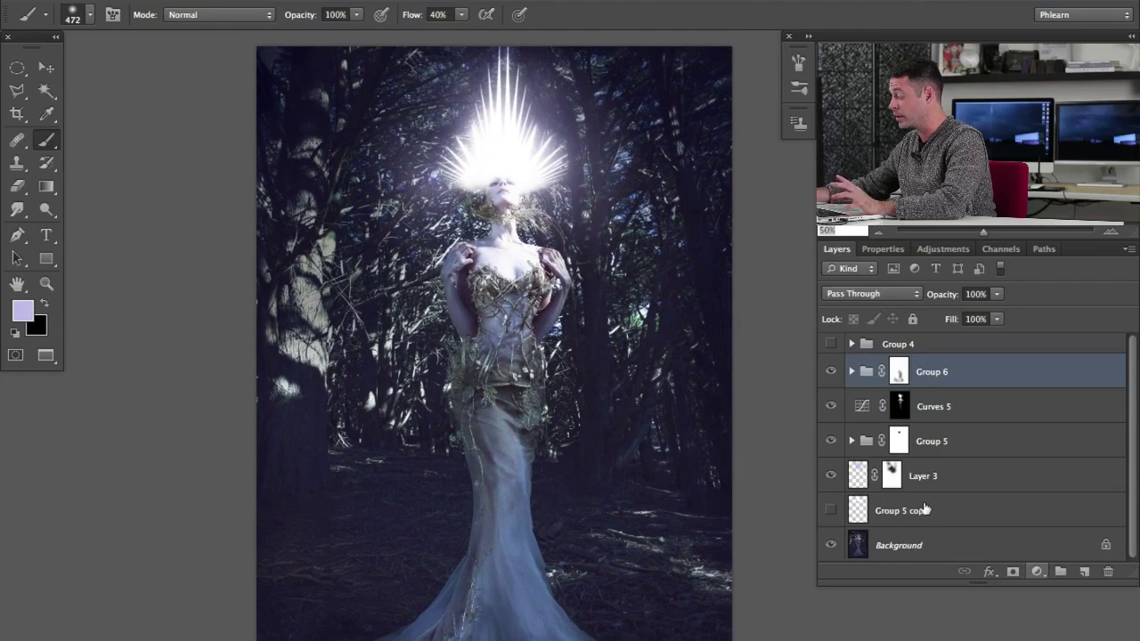
left_click(1037, 571)
left_click(1042, 640)
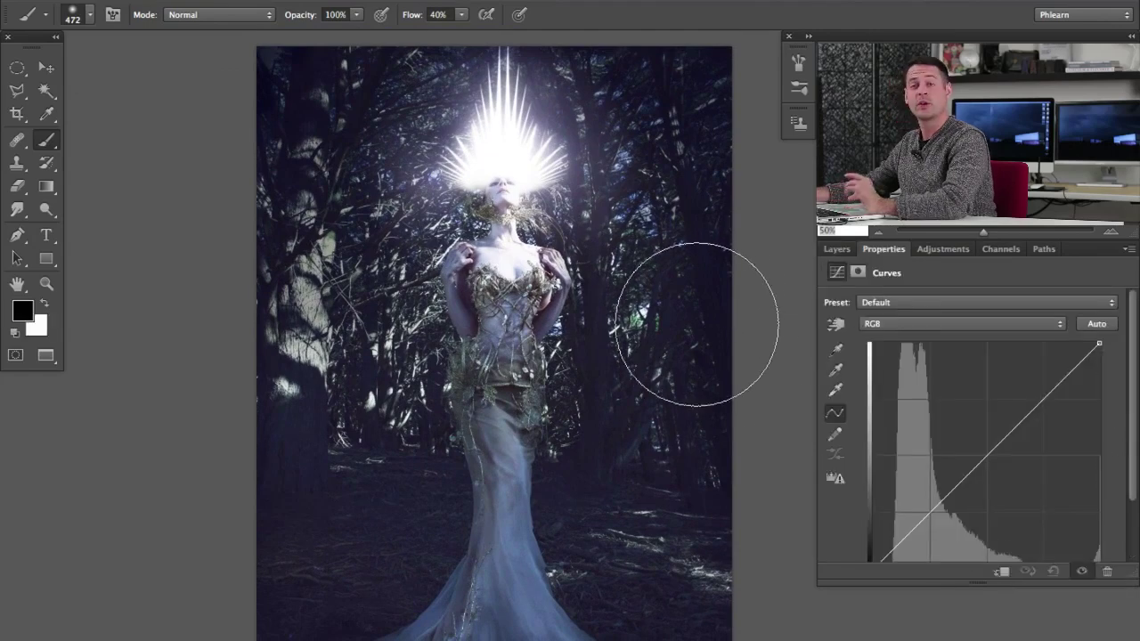
left_click_drag(863, 408, 858, 392)
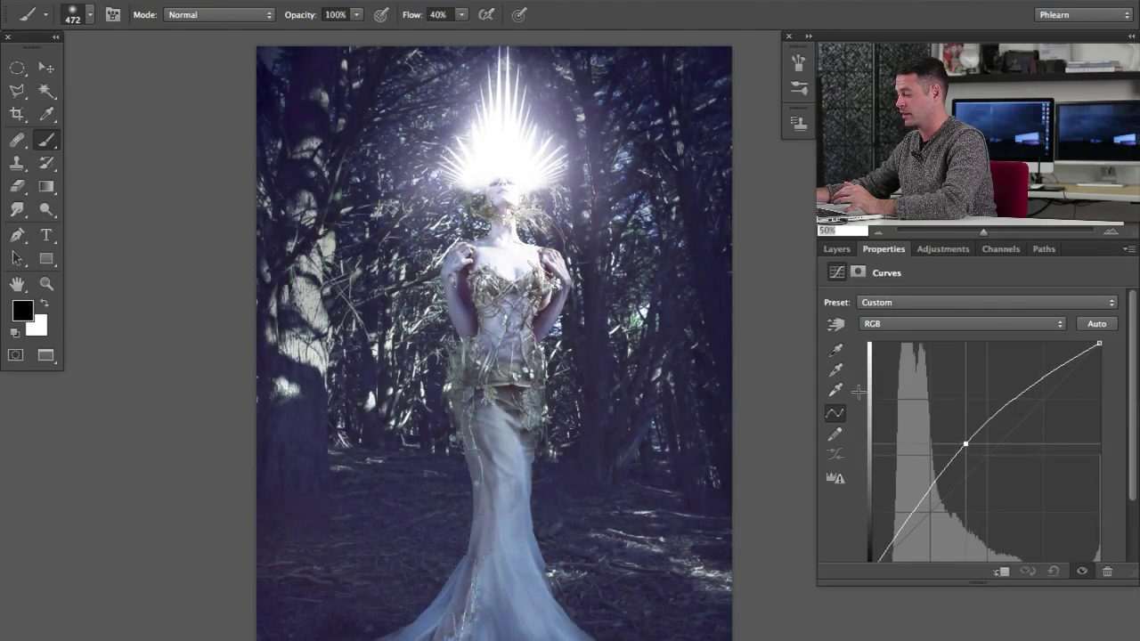
Step: Raise the Blue and Green channel curves of the new Curves layer to give the brightening a cool cyan tint
left_click(872, 323)
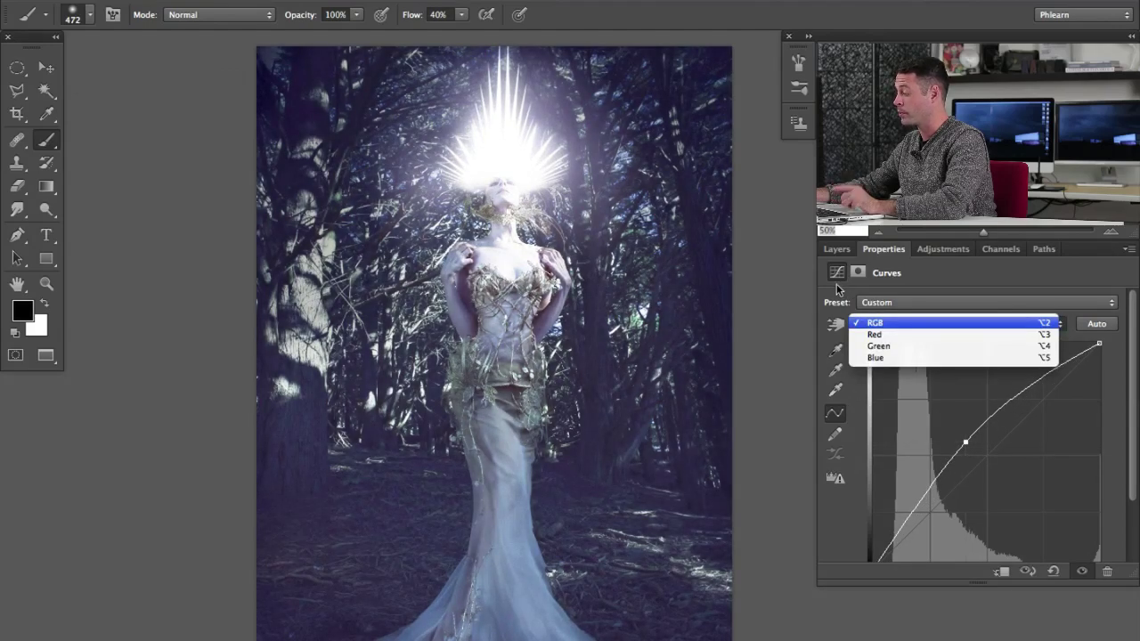
key("Down")
key("Down")
key("Down")
key("Return")
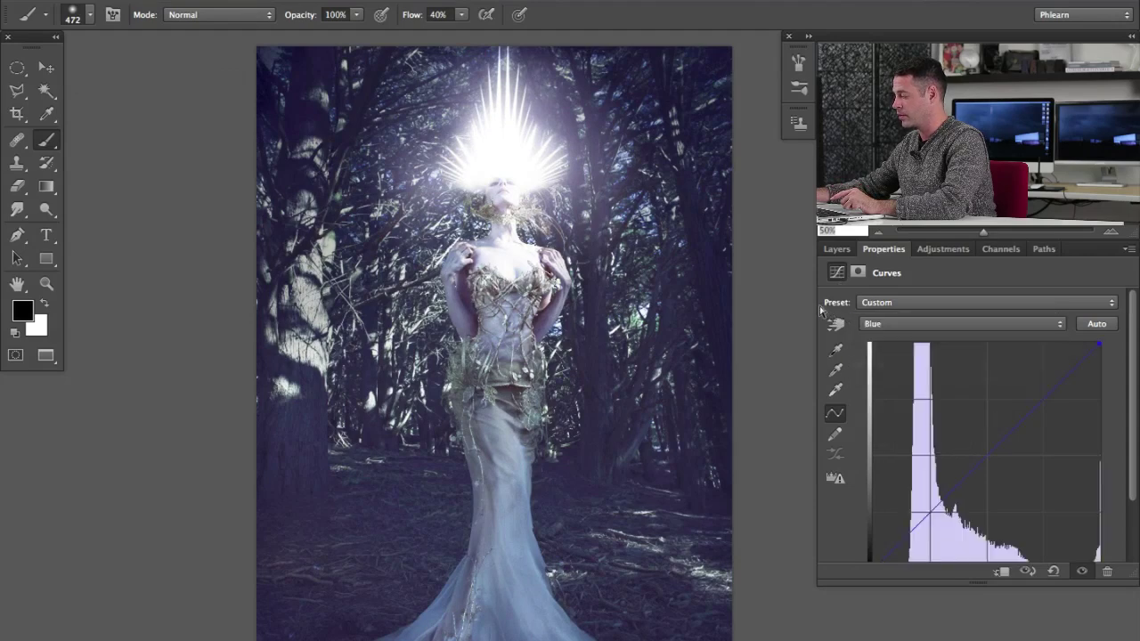
left_click_drag(874, 398, 872, 386)
left_click(837, 284)
left_click(840, 277)
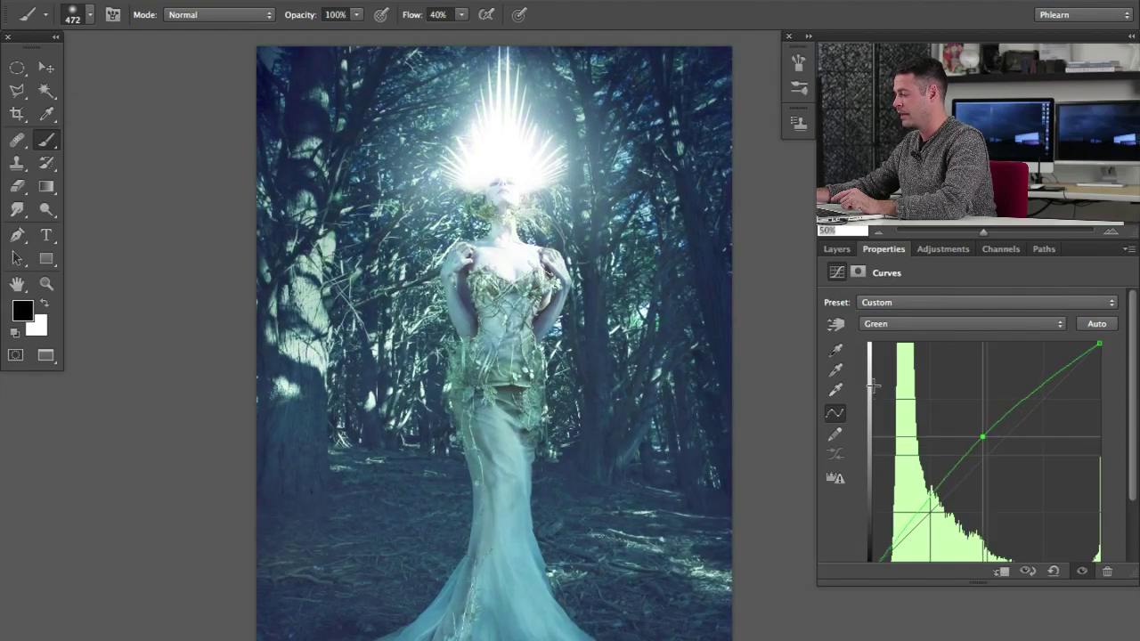
Step: Invert the Curves mask to black, paint white around the crown and upper body with a soft 540 px brush, and touch up with black
key("ctrl+i")
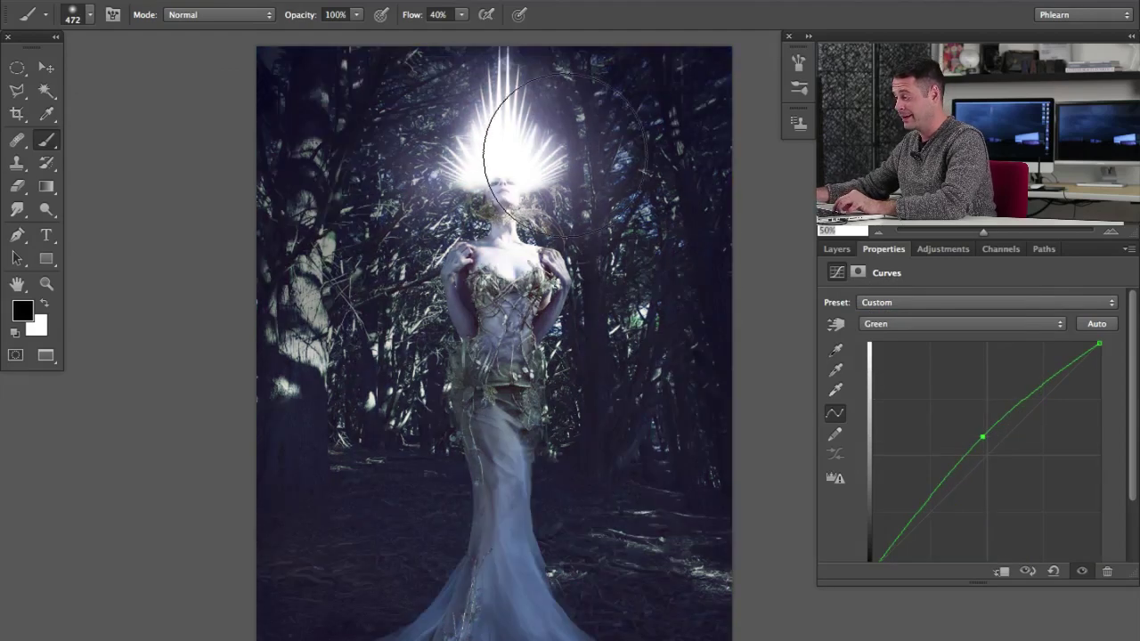
key("x")
mouse_move(587, 201)
left_mouse_down()
mouse_move(598, 127)
mouse_move(586, 262)
mouse_move(607, 108)
mouse_move(585, 259)
mouse_move(585, 88)
mouse_move(453, 110)
mouse_move(429, 162)
mouse_move(383, 178)
mouse_move(418, 102)
mouse_move(445, 267)
mouse_move(416, 109)
mouse_move(516, 49)
mouse_move(537, 94)
mouse_move(580, 108)
mouse_move(561, 313)
mouse_move(528, 316)
mouse_move(500, 386)
left_mouse_up()
mouse_move(433, 262)
left_mouse_down()
mouse_move(436, 111)
mouse_move(435, 224)
left_mouse_up()
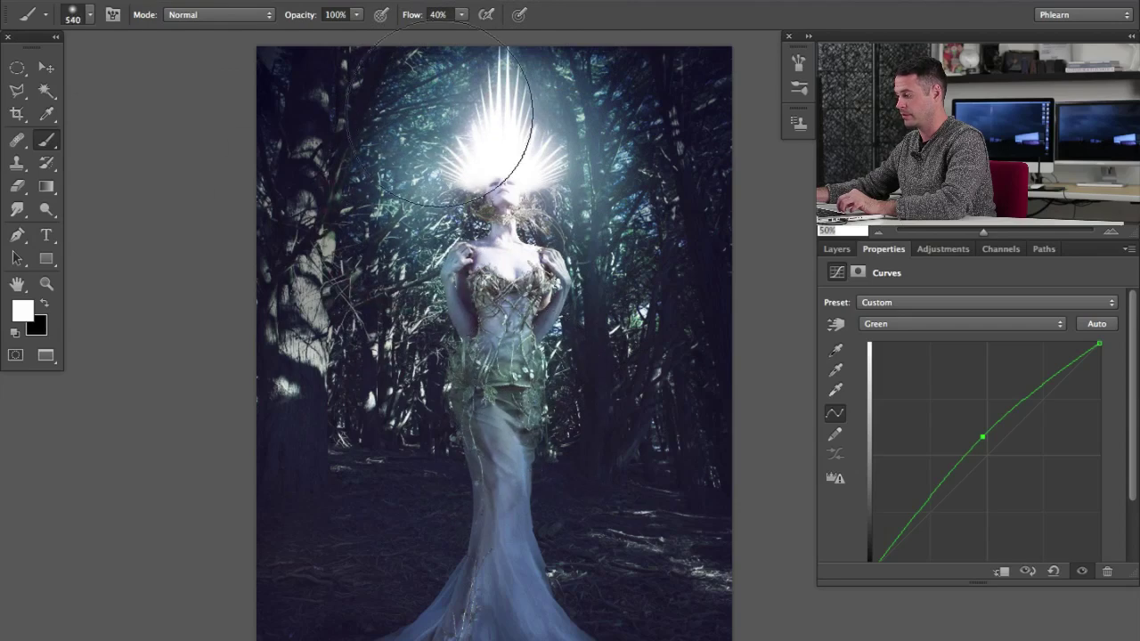
left_click_drag(436, 144, 410, 142)
mouse_move(586, 248)
left_mouse_down()
mouse_move(523, 172)
mouse_move(564, 135)
mouse_move(606, 297)
mouse_move(612, 246)
left_mouse_up()
key("x")
mouse_move(647, 100)
left_mouse_down()
mouse_move(567, 377)
mouse_move(576, 36)
mouse_move(437, 89)
mouse_move(429, 58)
mouse_move(390, 365)
mouse_move(417, 287)
mouse_move(493, 416)
mouse_move(484, 494)
mouse_move(513, 472)
mouse_move(384, 293)
mouse_move(802, 392)
left_mouse_up()
Step: Compare the forest glow around the crown with and without the Curves 7 layer
key("F7")
key("super+comma")
key("super+comma")
key("super+comma")
key("super+comma")
key("super+comma")
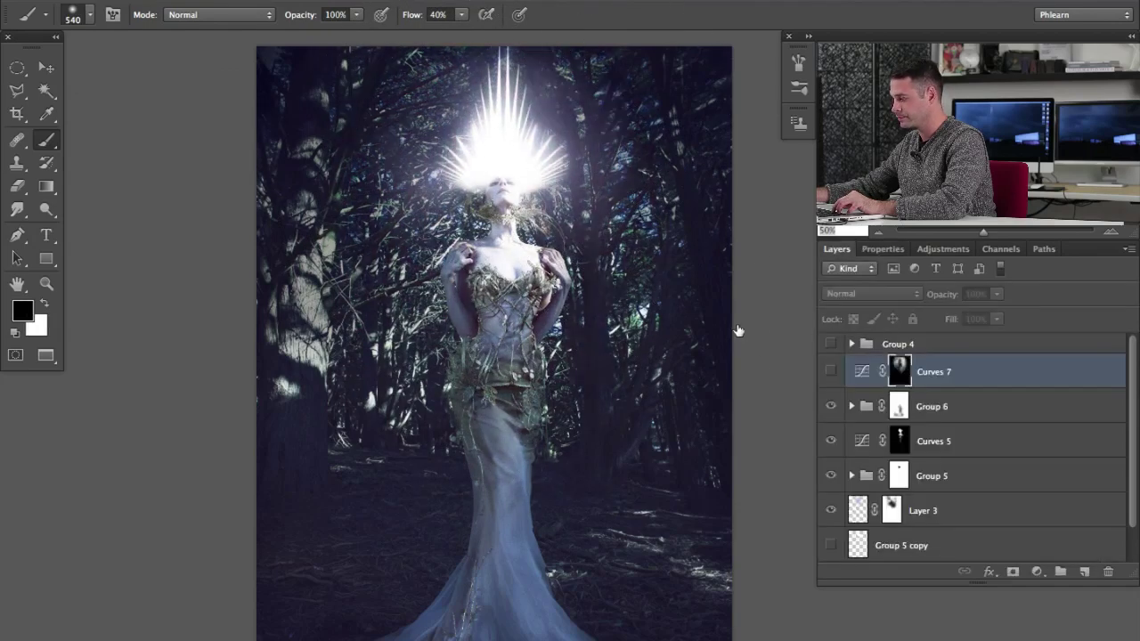
key("super+comma")
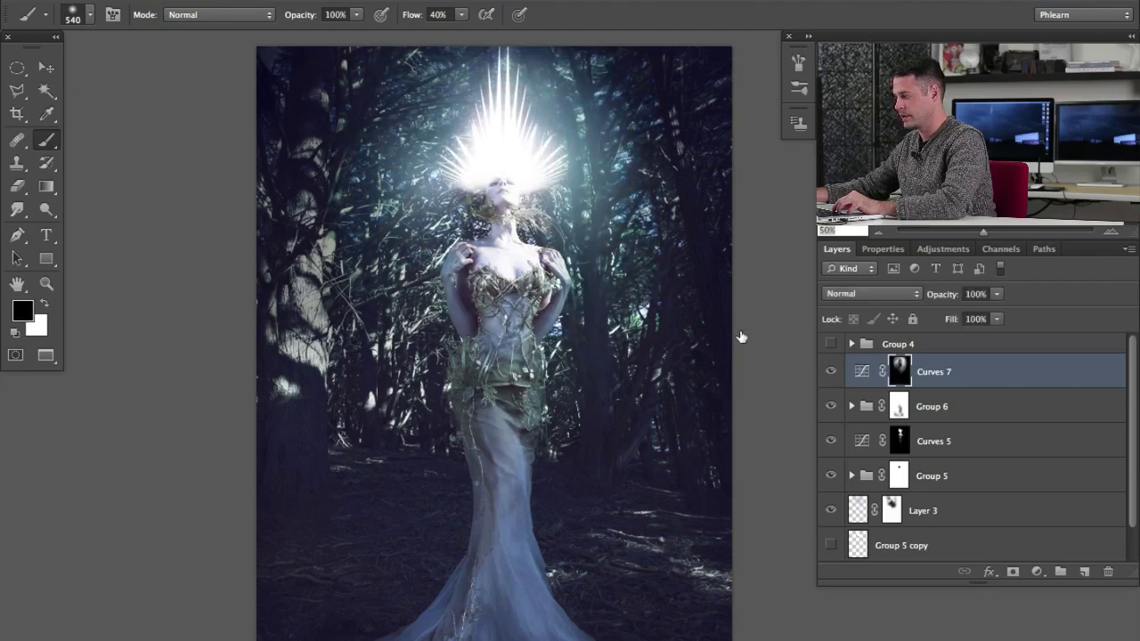
key("super+comma")
key("super+comma")
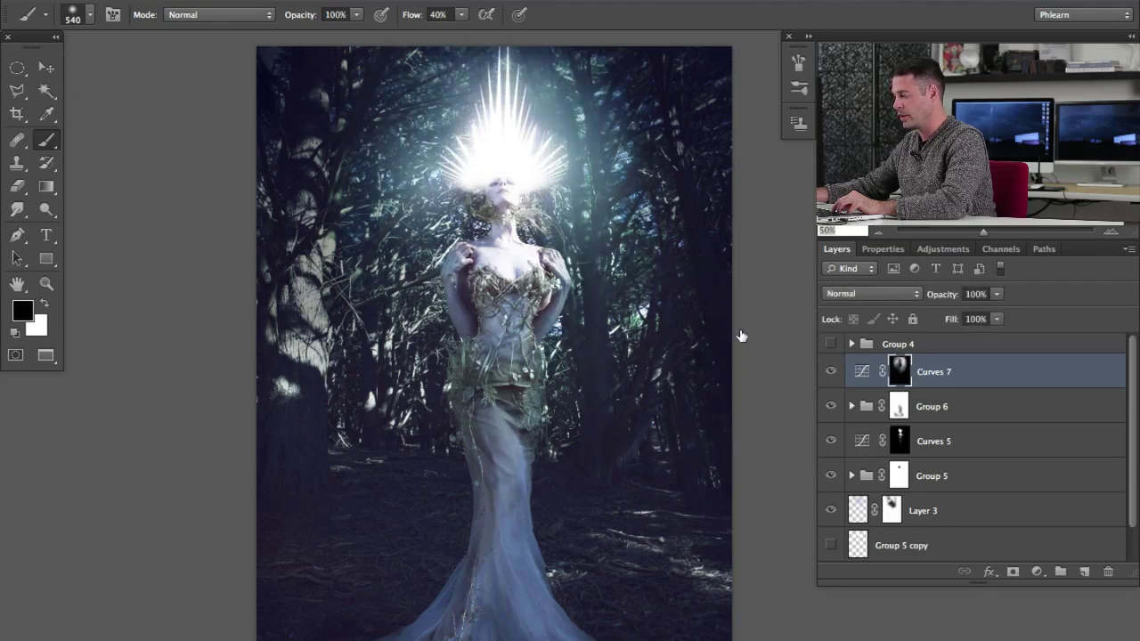
Step: Use Apply Image on the Curves 7 mask with the Merged layer, RGB channel, Multiply blending and 100% opacity
key("x")
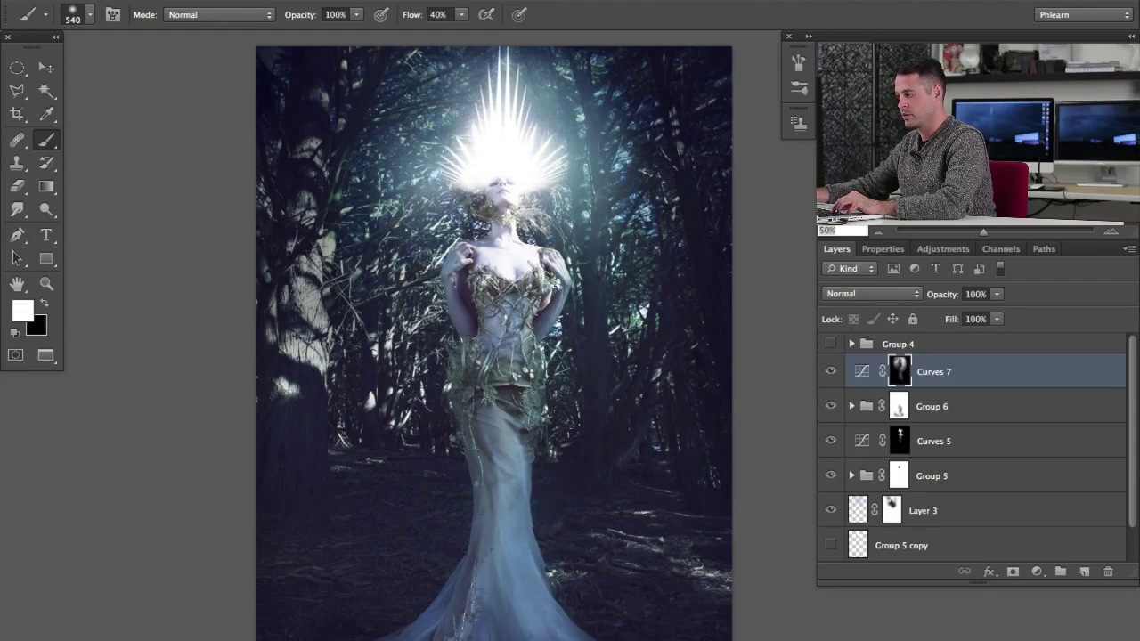
left_click(221, 1)
left_click(263, 281)
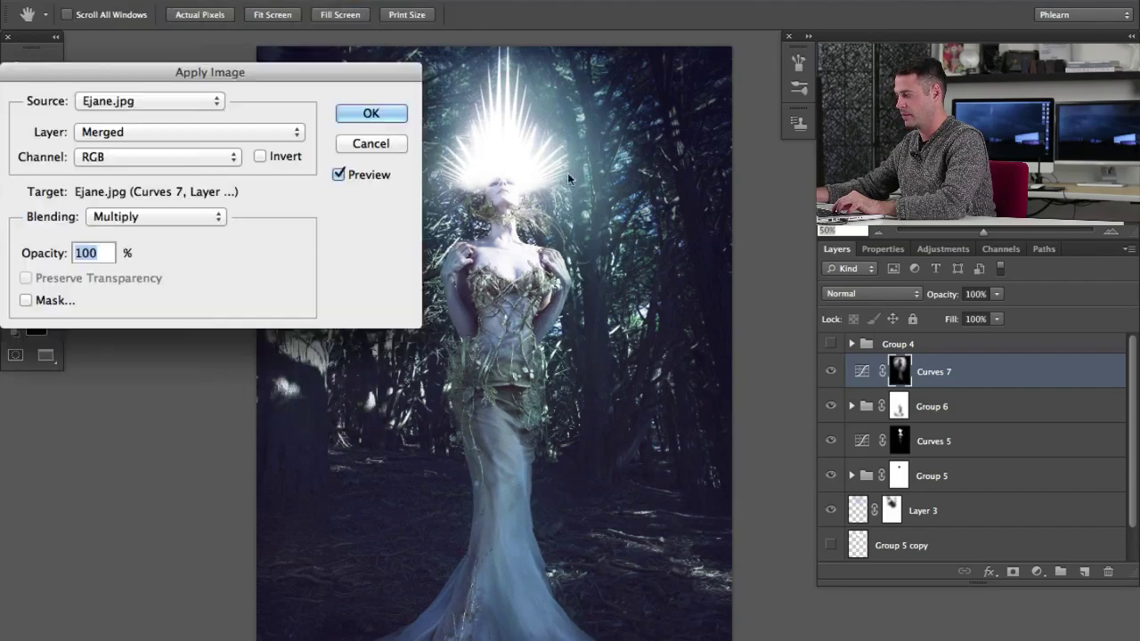
left_click(349, 113)
Step: Check the refined Curves 7 glow by hiding and showing that layer
left_click(830, 370)
left_click(830, 371)
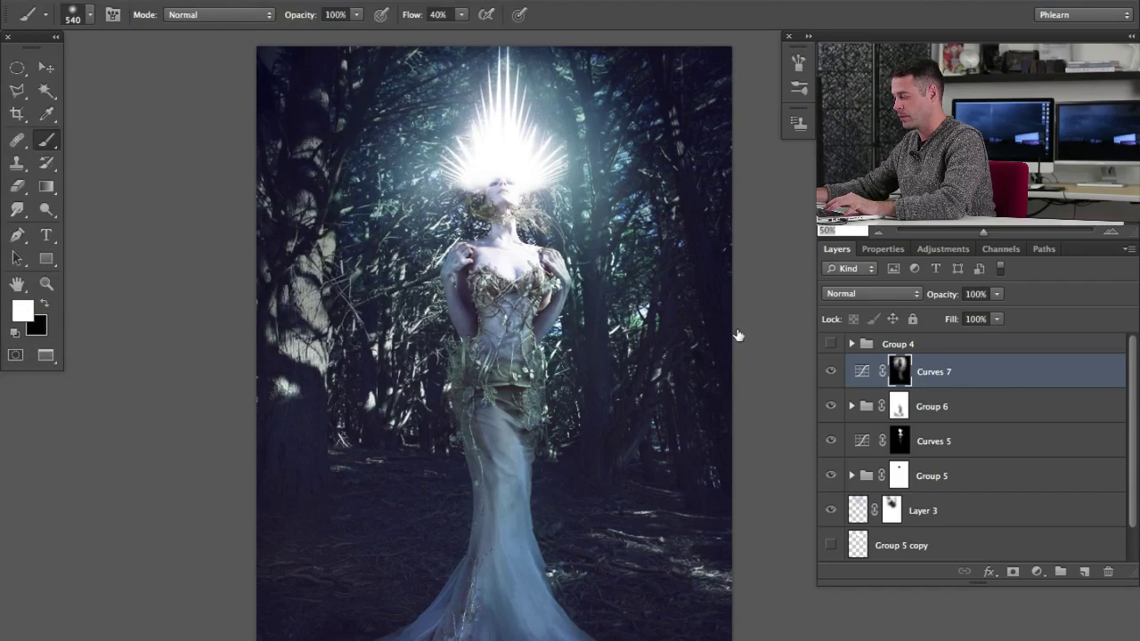
left_click(830, 370)
left_click(830, 371)
left_click(830, 370)
left_click(830, 370)
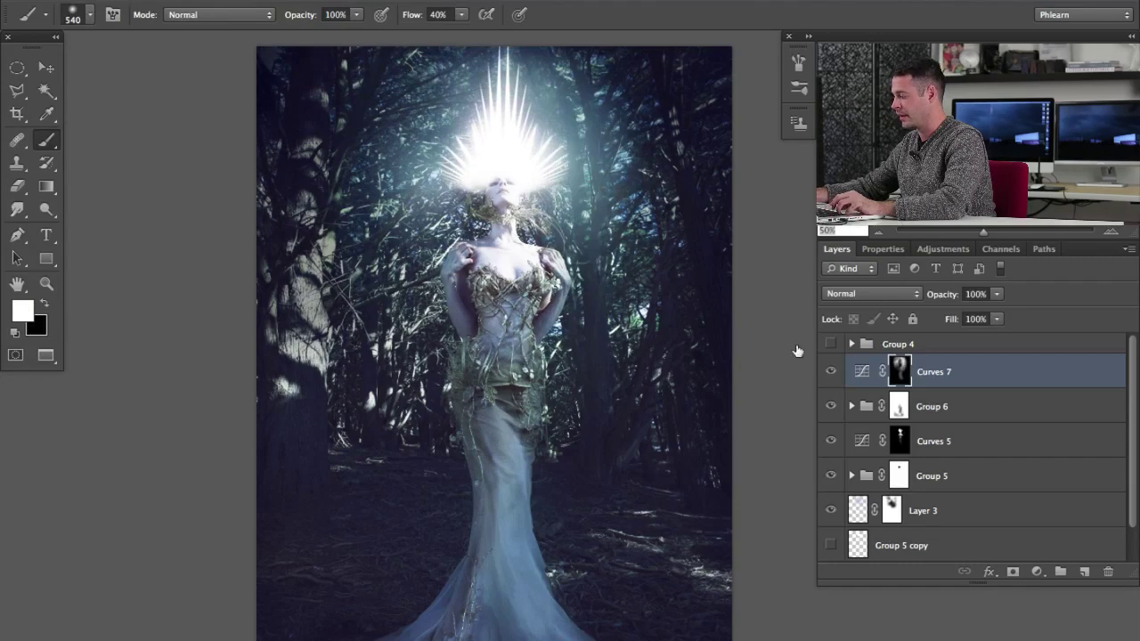
Step: Group all layers from Curves 7 down to Group 5 copy above the Background
scroll(1005, 436, "down", 1)
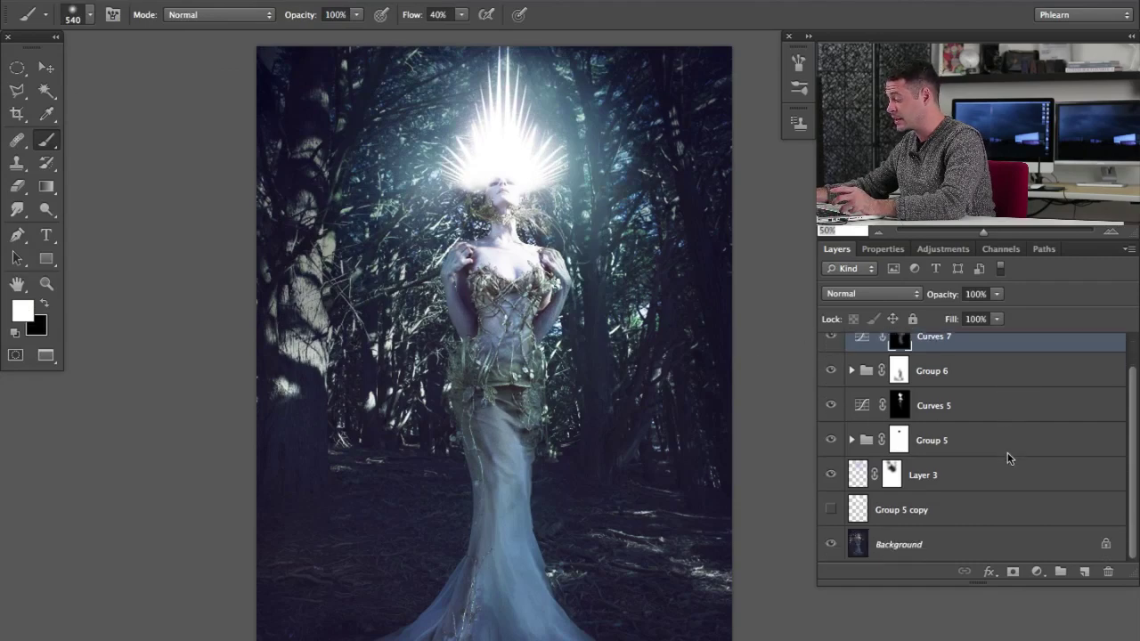
left_click(908, 447, "shift")
key("ctrl+g")
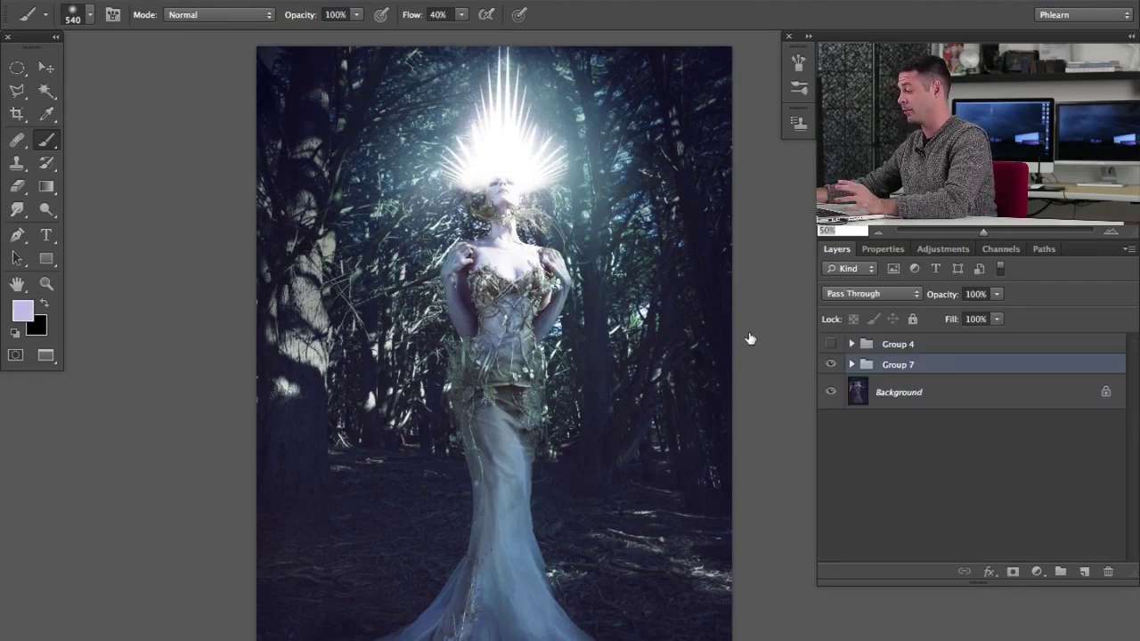
Step: Compare the original photo with the full crown and lighting effect by hiding and showing Group 7
left_click(830, 364)
left_click(830, 364)
left_click(830, 365)
left_click(829, 364)
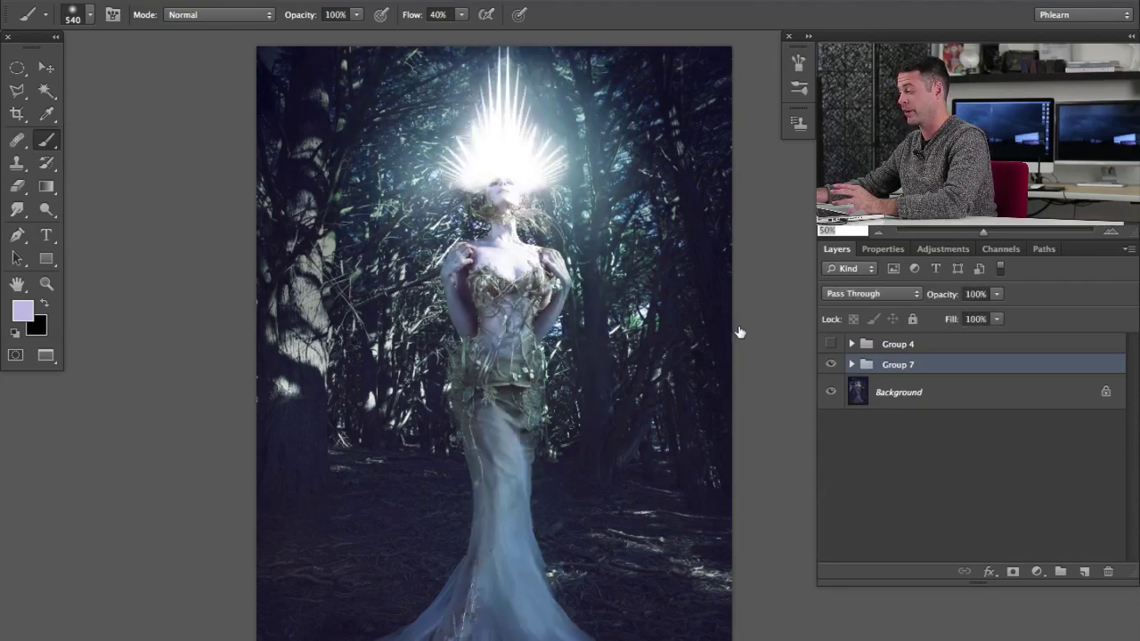
key("ctrl+comma")
key("ctrl+comma")
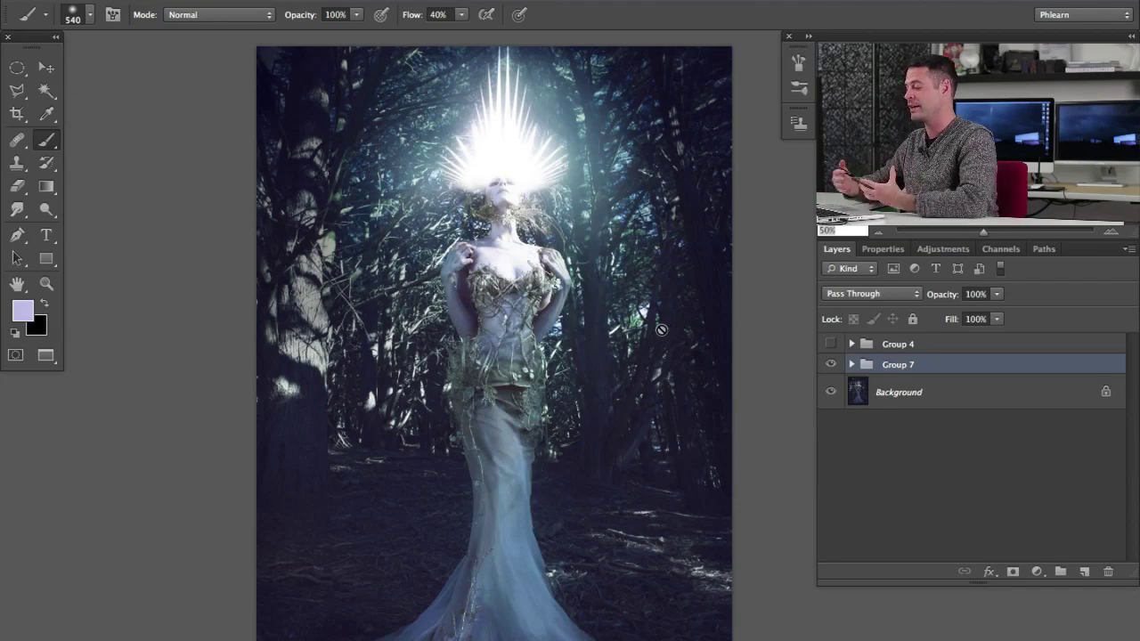
key("ctrl+comma")
key("ctrl+comma")
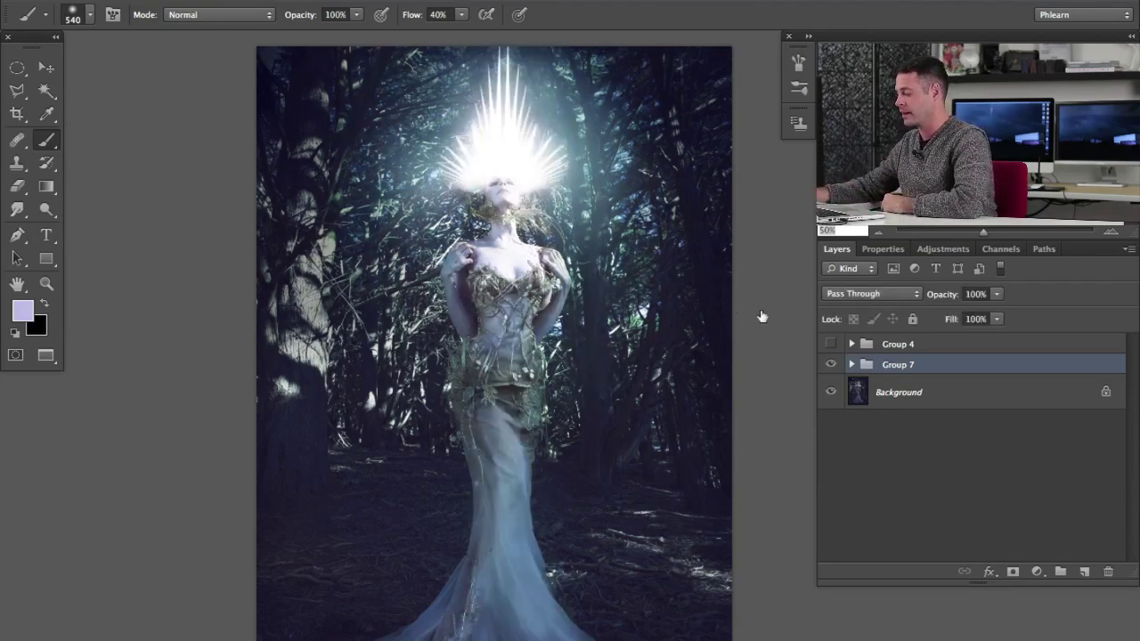
key("ctrl+comma")
key("ctrl+comma")
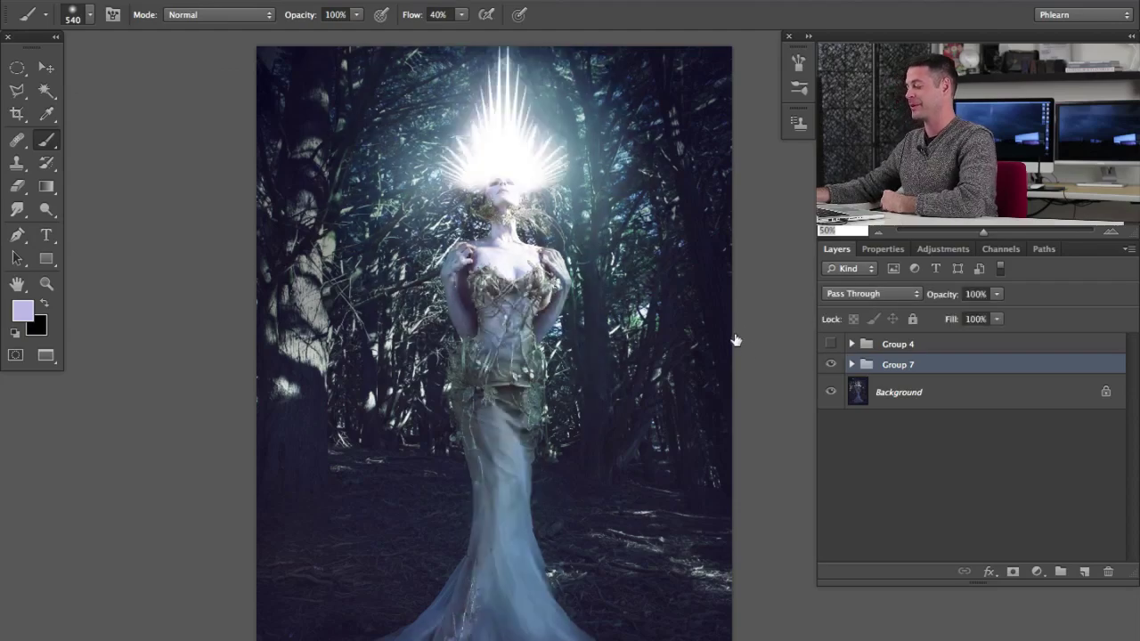